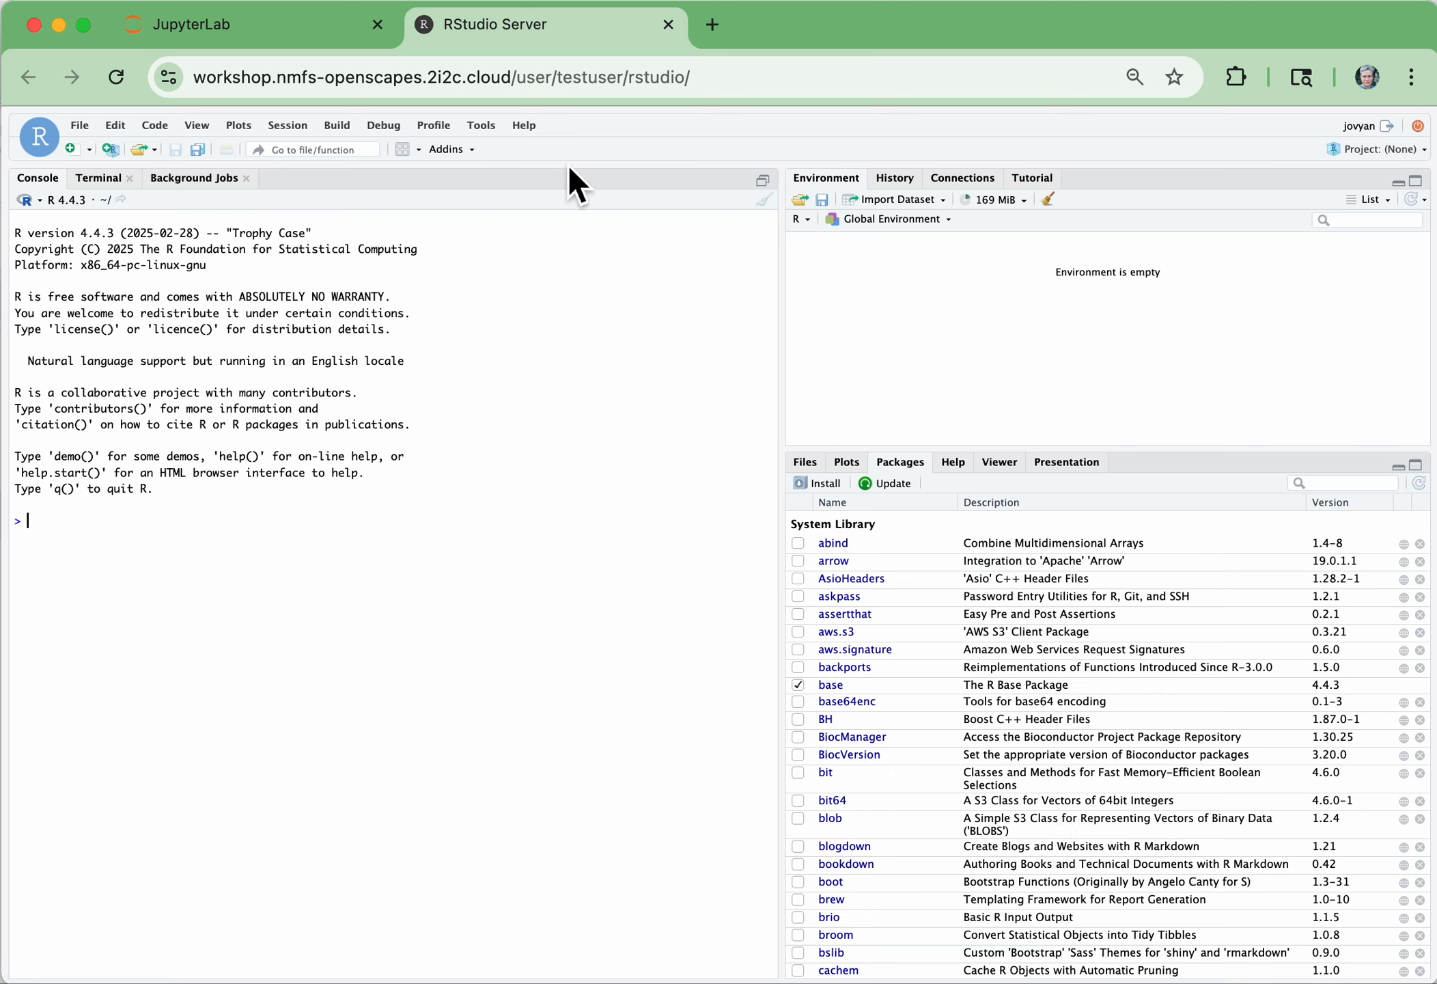
Switch to JupyterLab and turn off the display of hidden files in the file browser
left_click(258, 30)
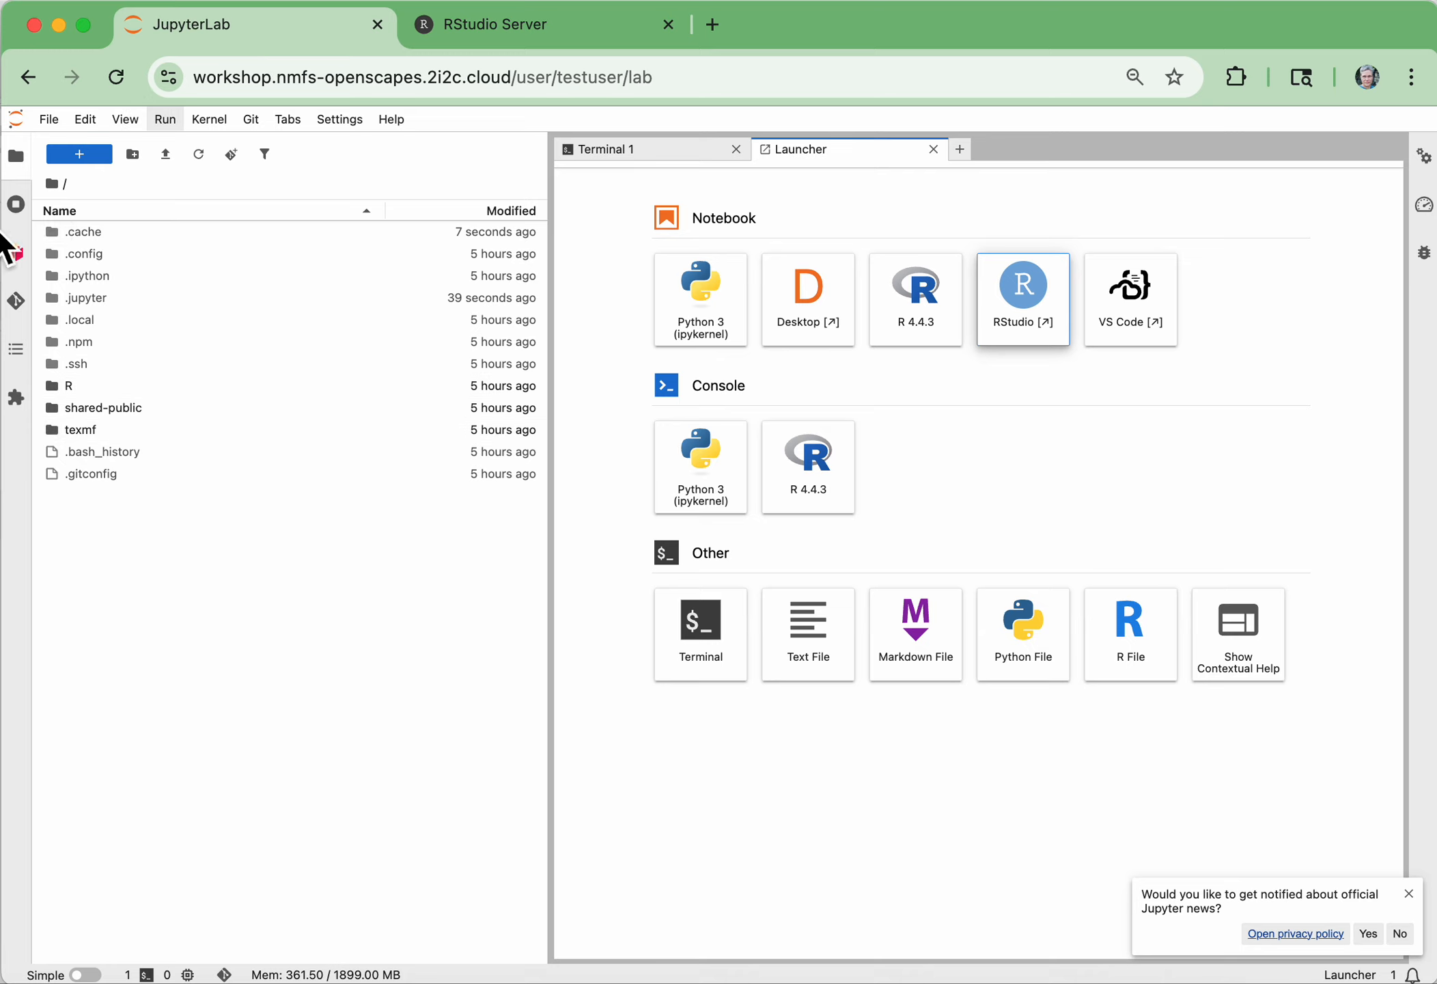
left_click(128, 121)
left_click(175, 369)
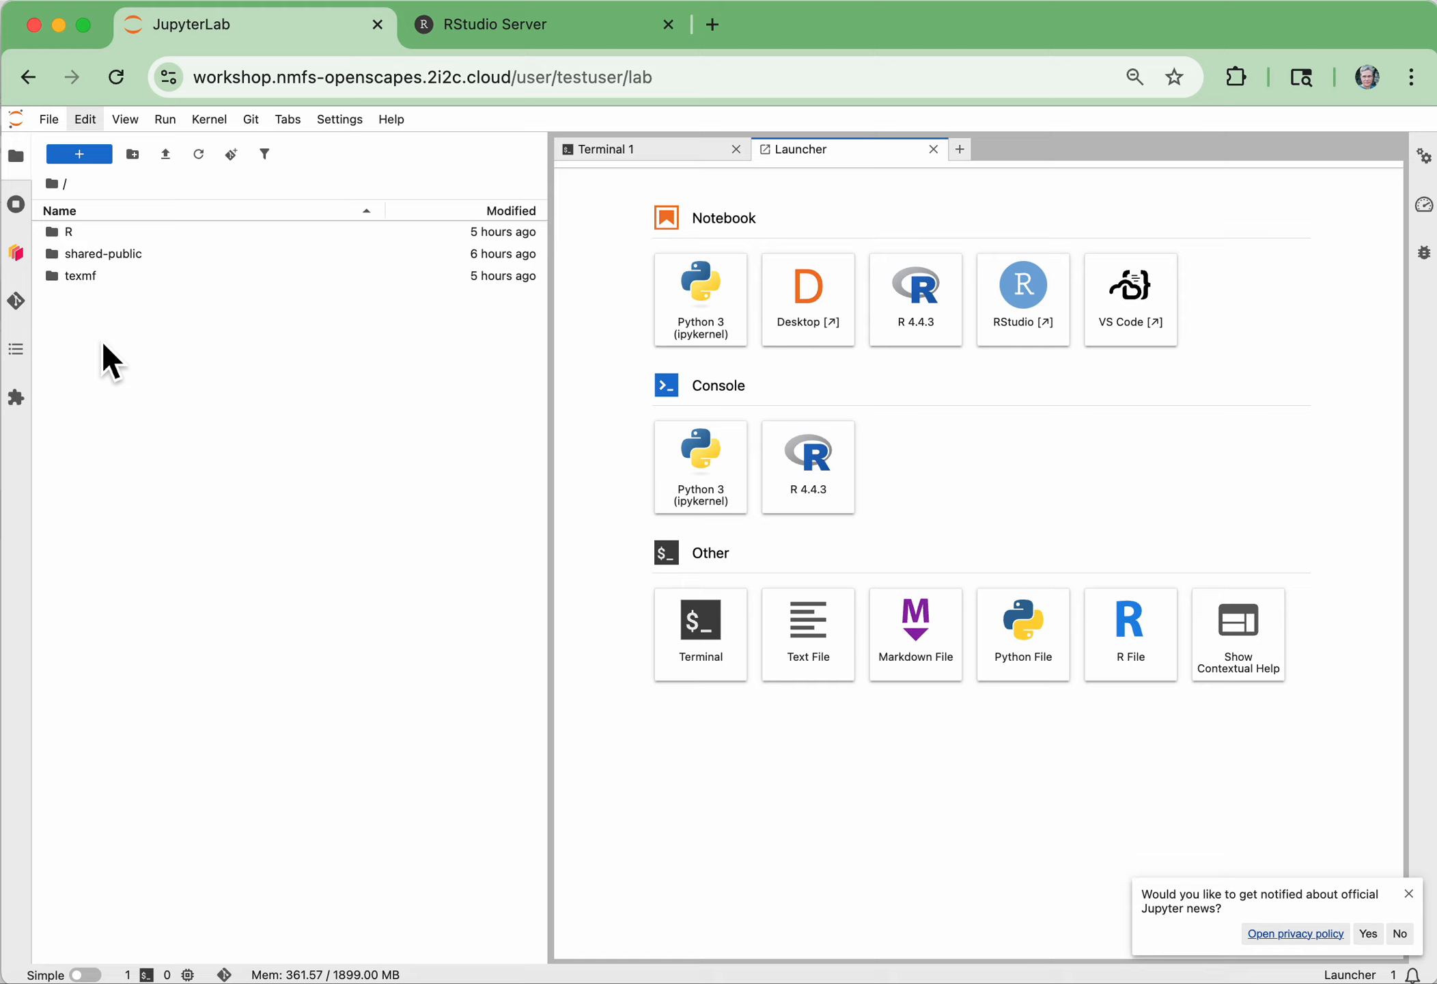
Create a folder named myfolder in the home directory and open it
left_click(148, 163)
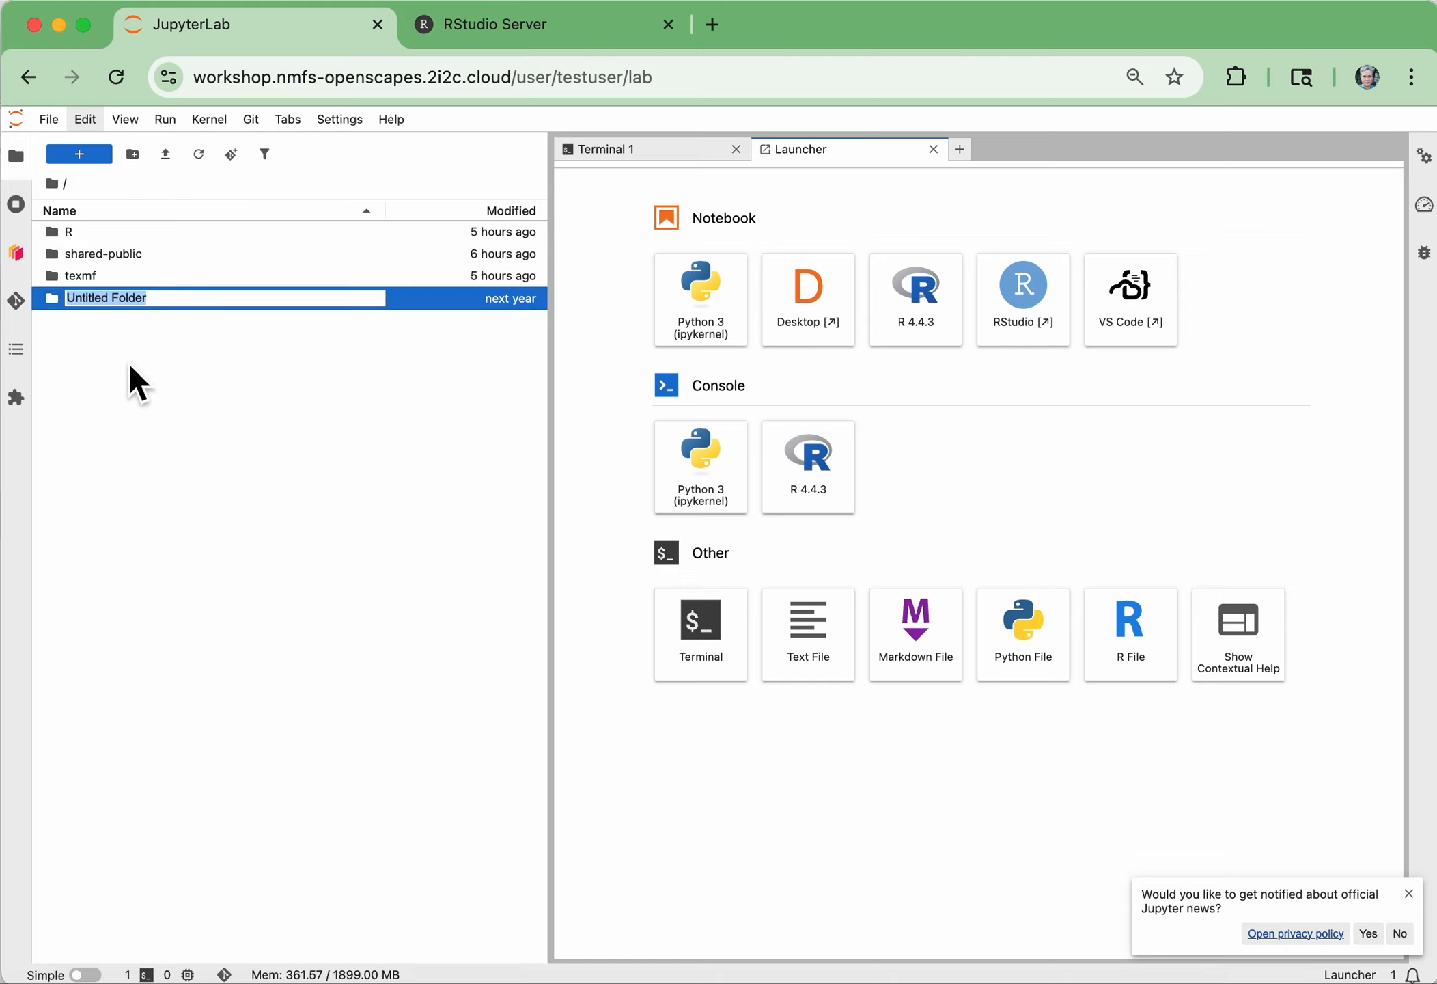
type("myfolder")
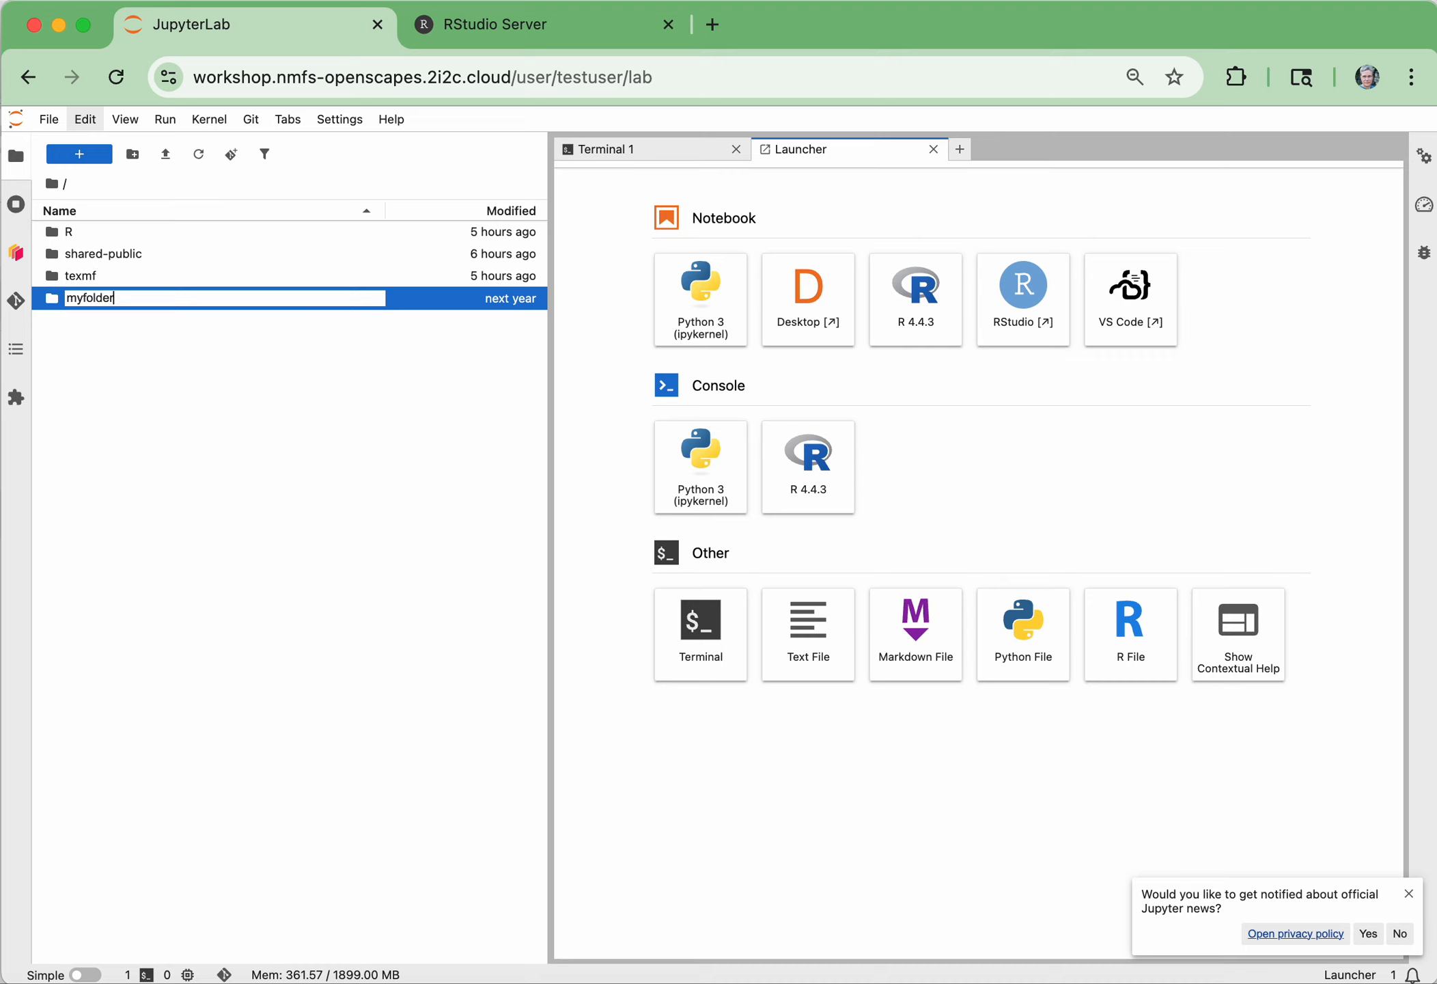
key("Return")
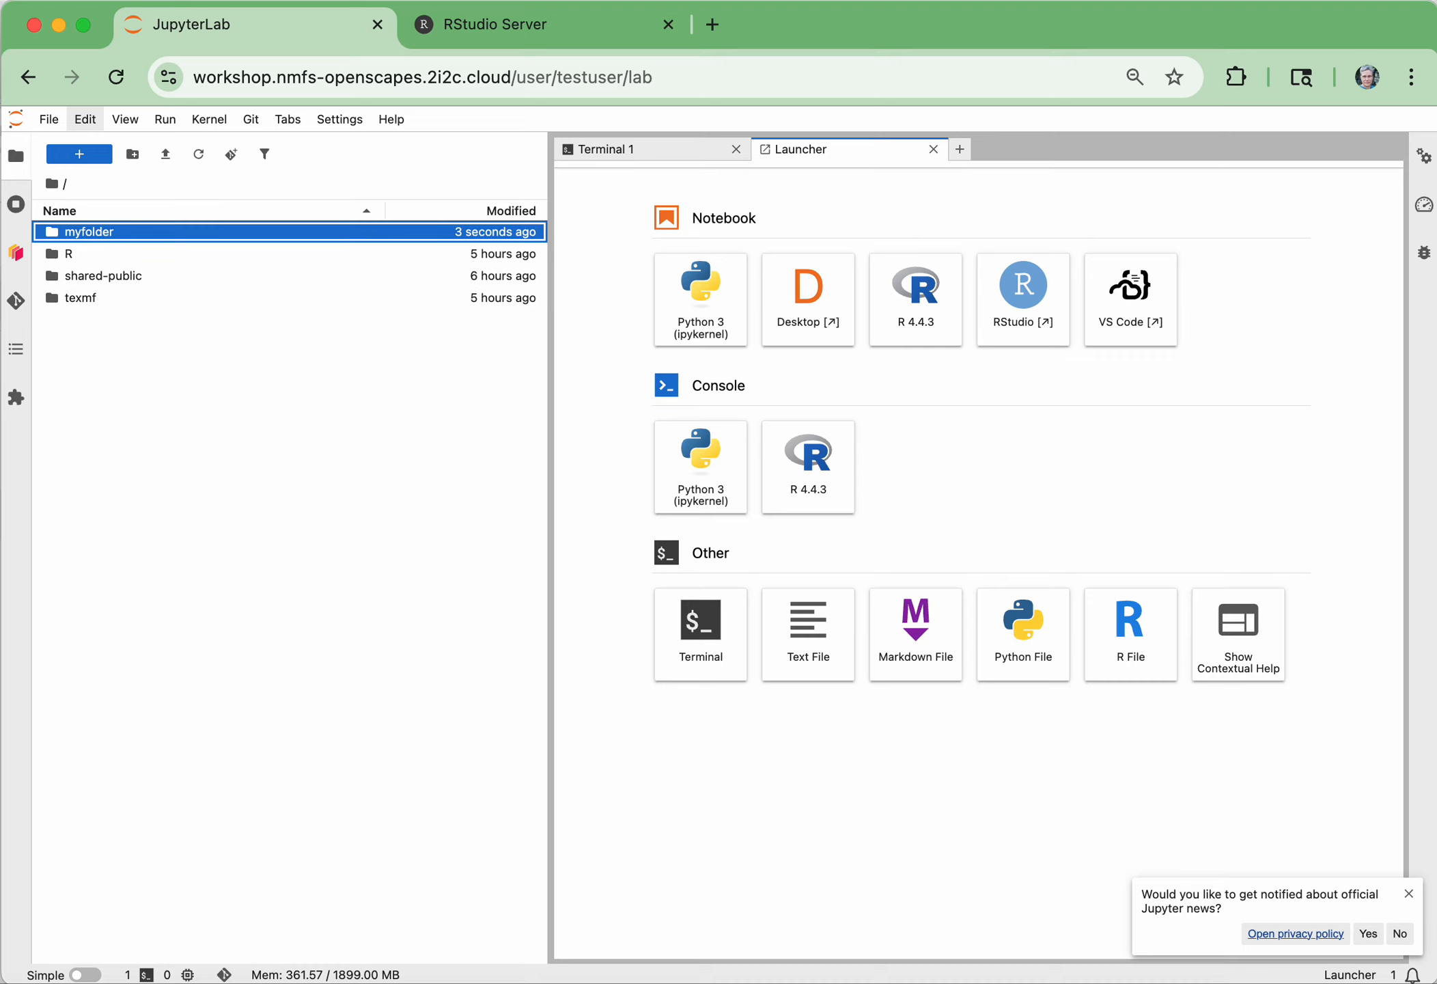
double_click(87, 231)
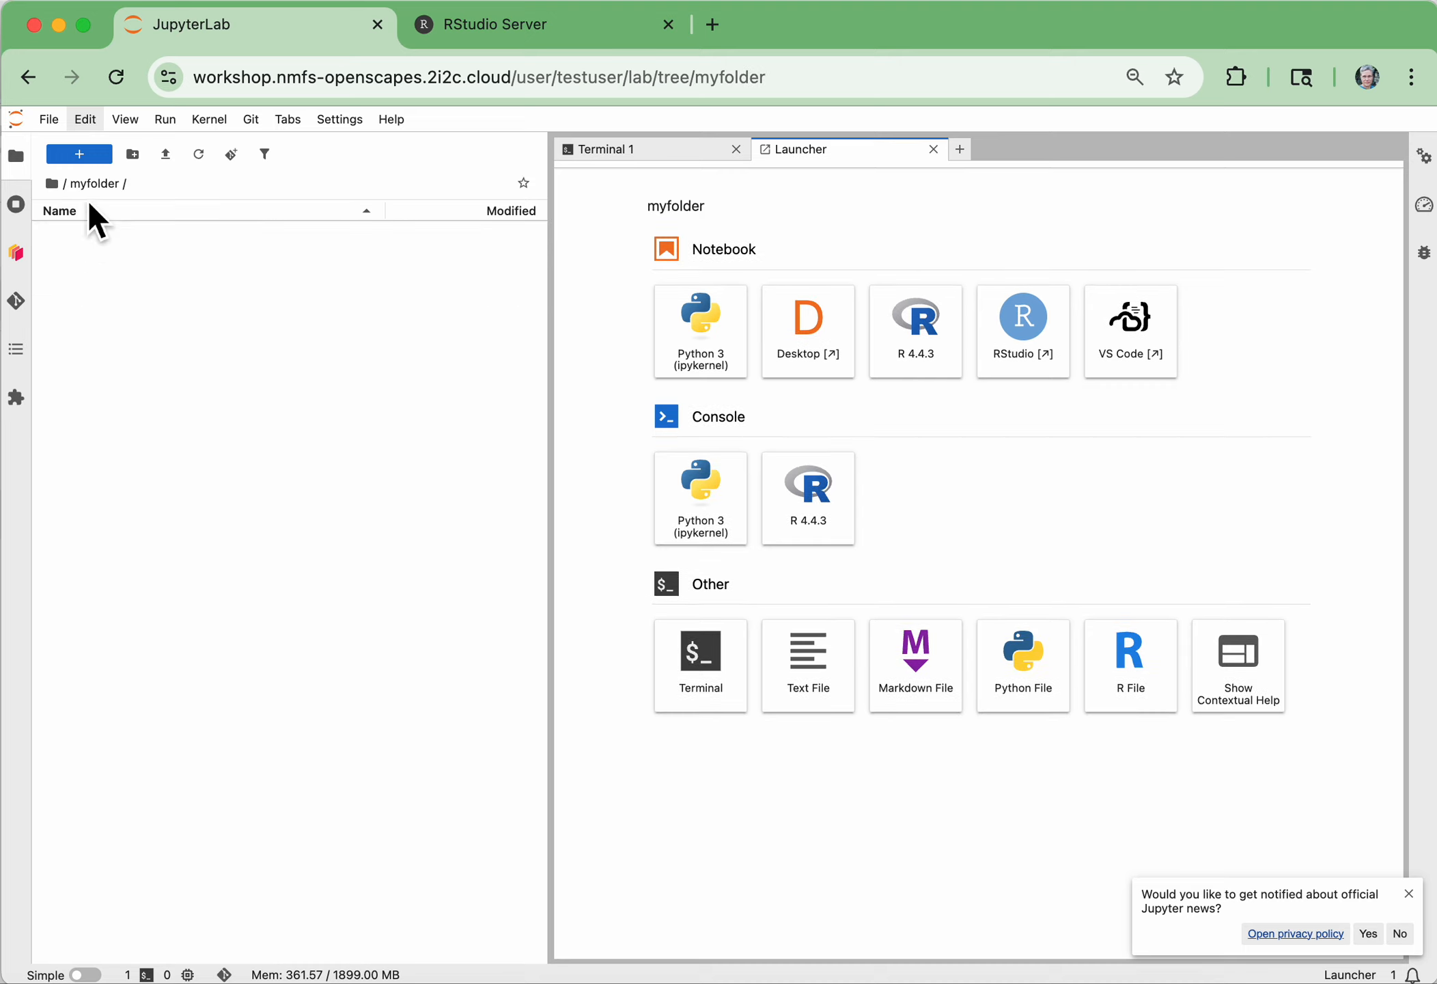
Create a new Markdown file in myfolder
left_click(59, 125)
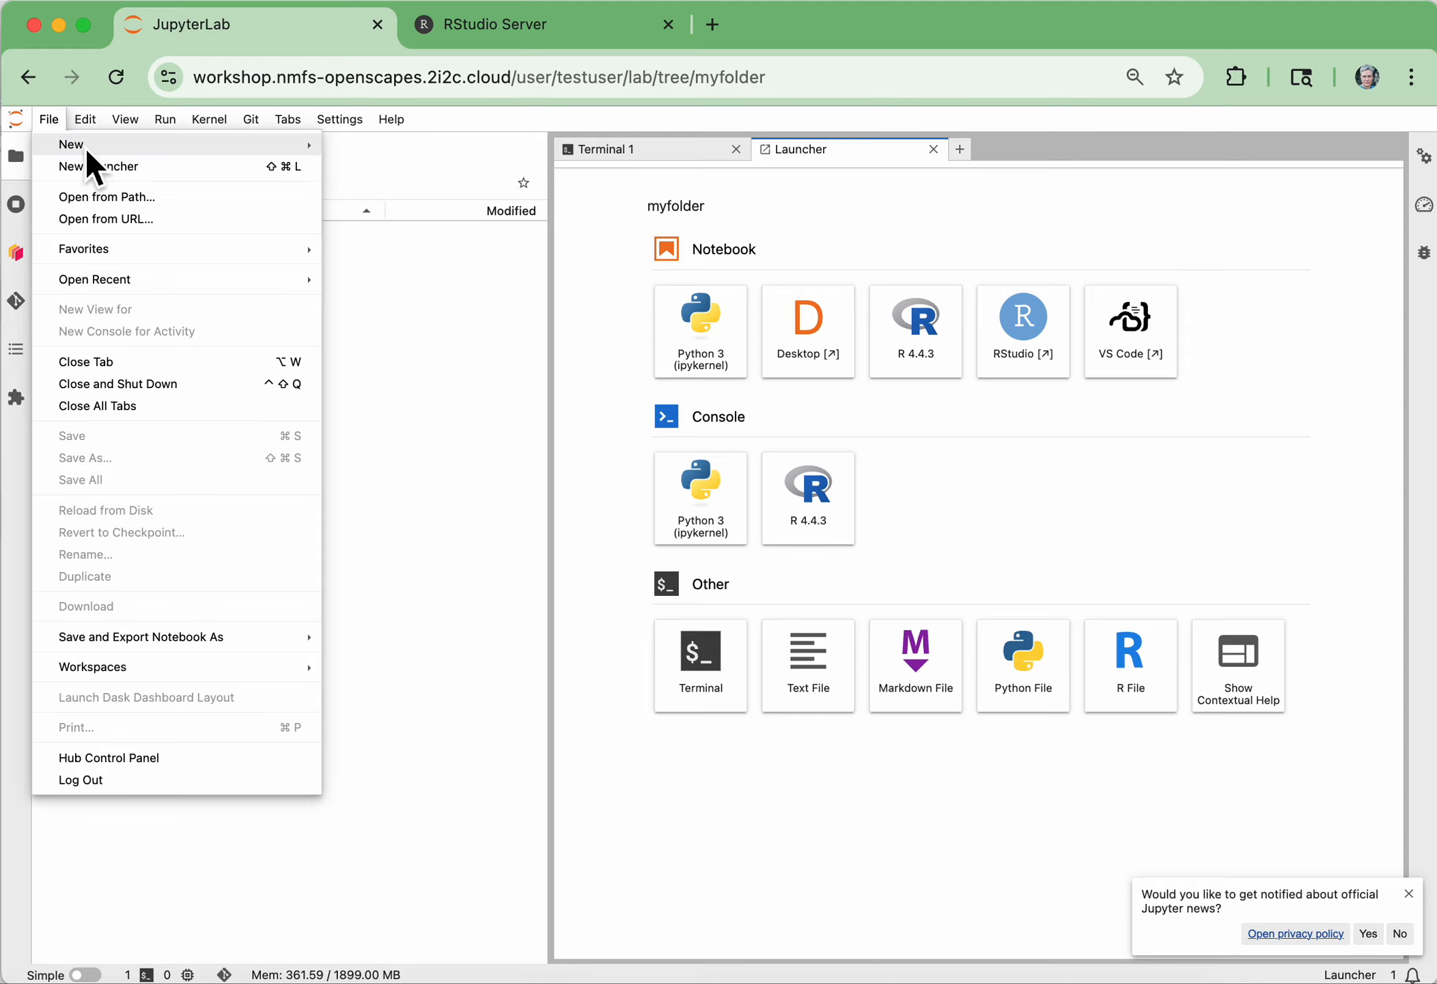
mouse_move(209, 120)
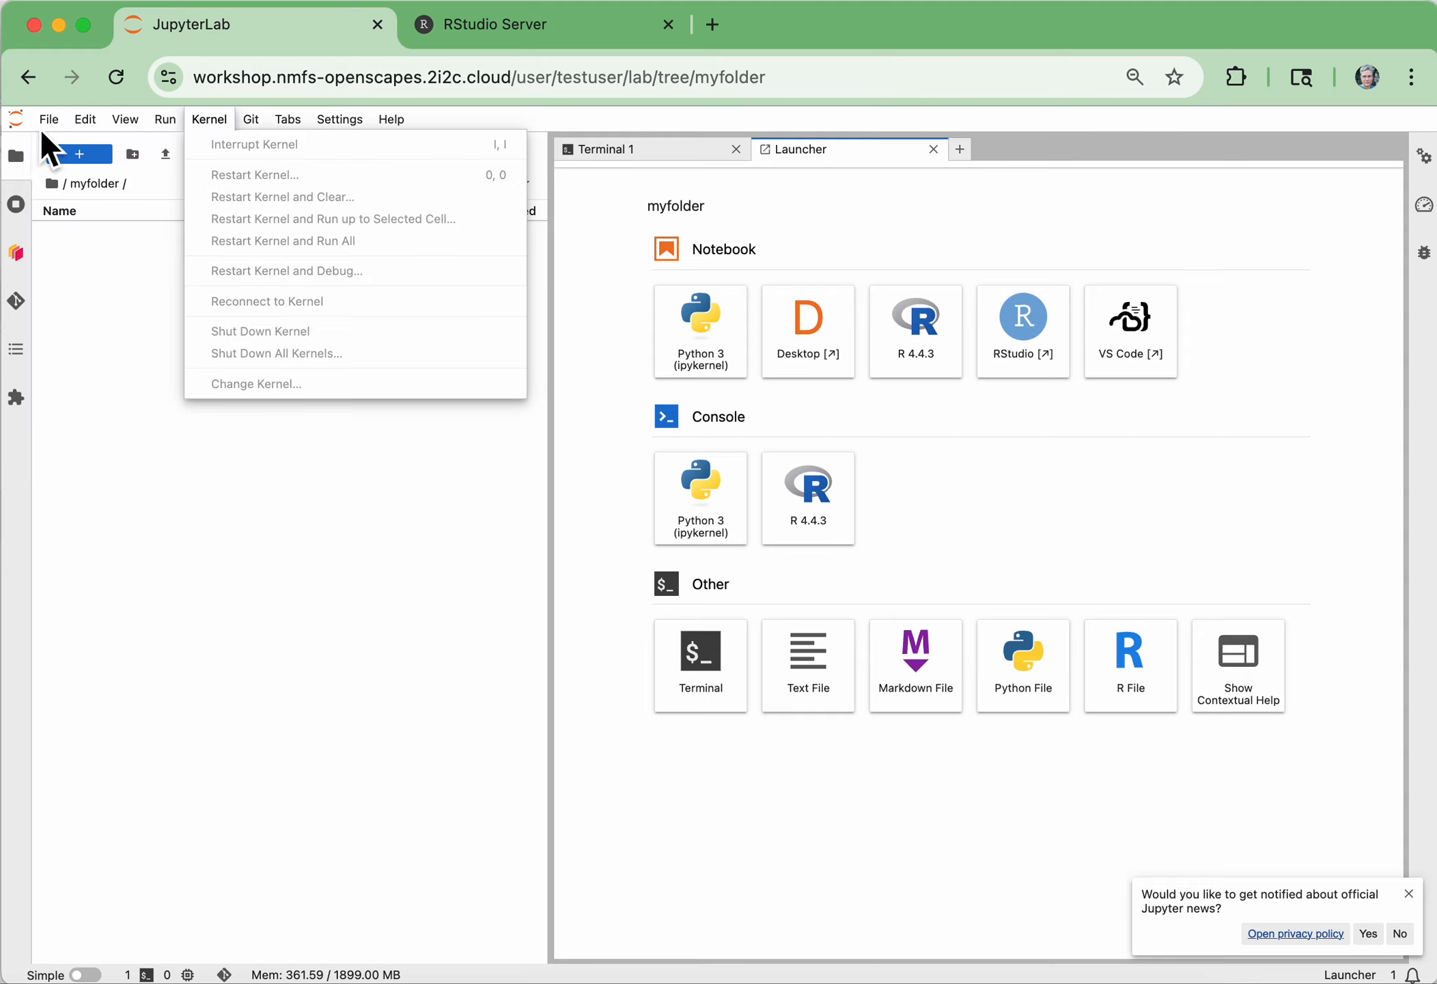
mouse_move(49, 120)
mouse_move(136, 145)
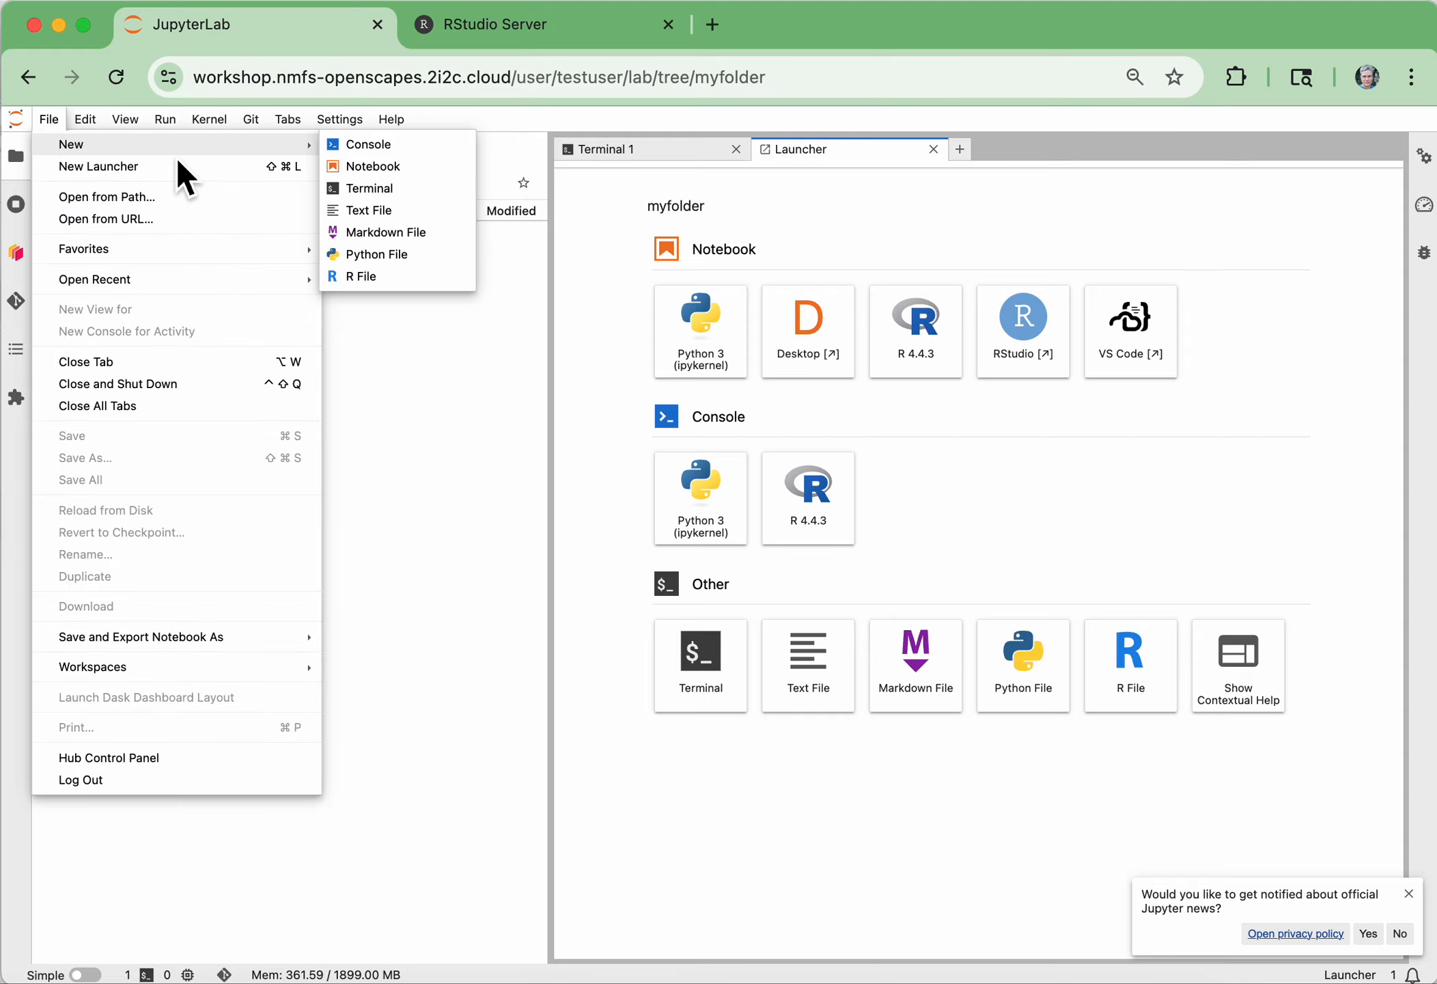
left_click(401, 232)
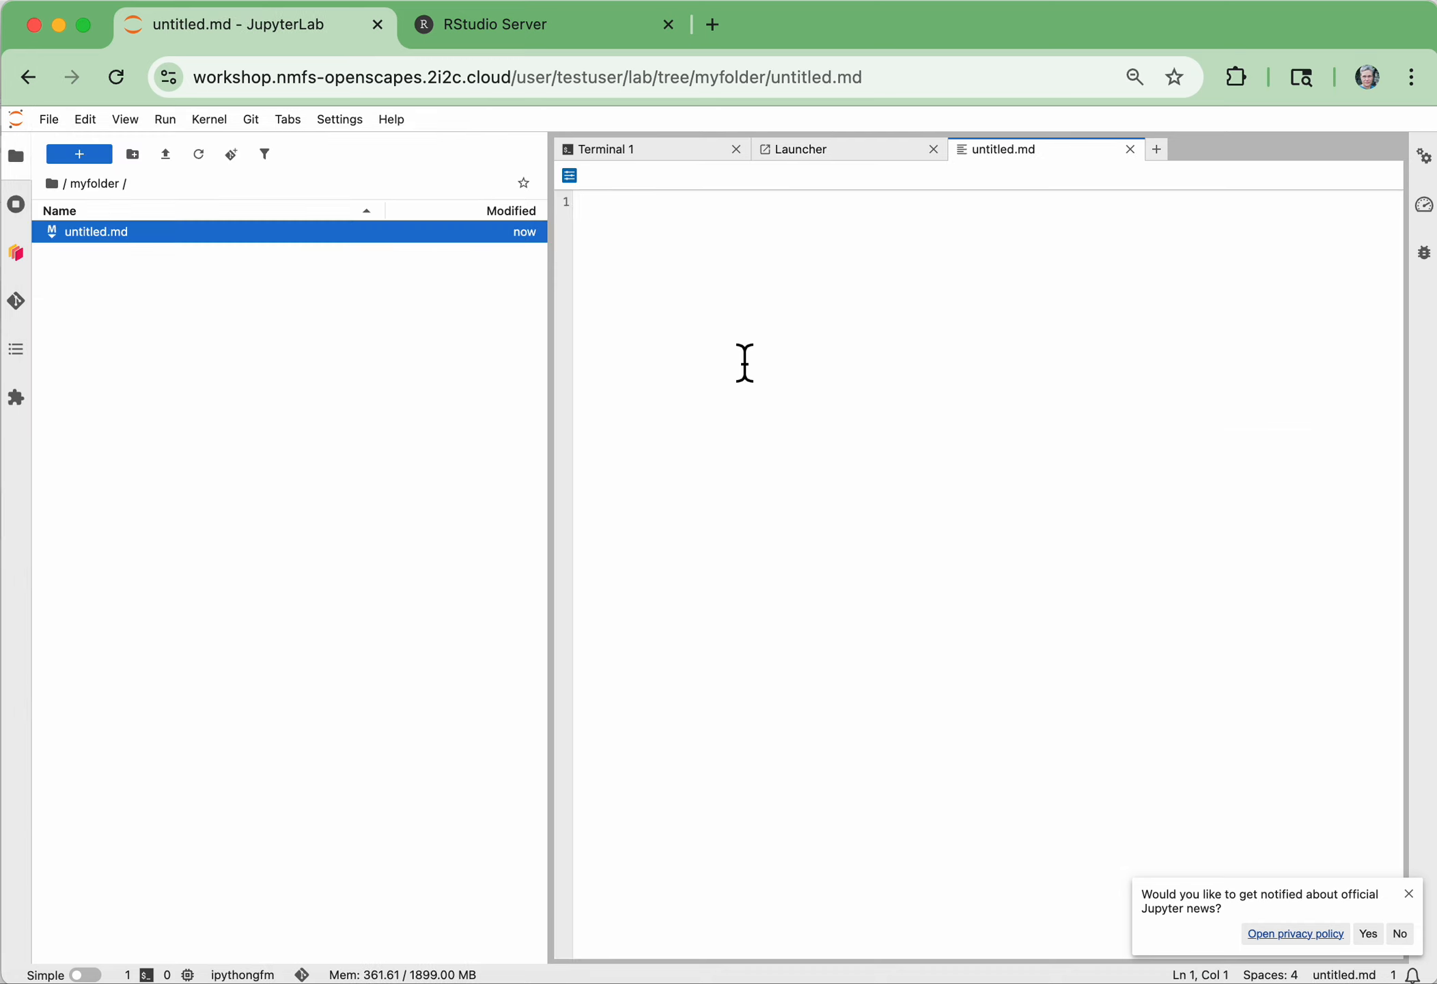
Write the heading "# hello" in the Markdown file, followed by a blank line and the text "test"
type("# hellow")
key("BackSpace")
key("Return")
key("Return")
type("test")
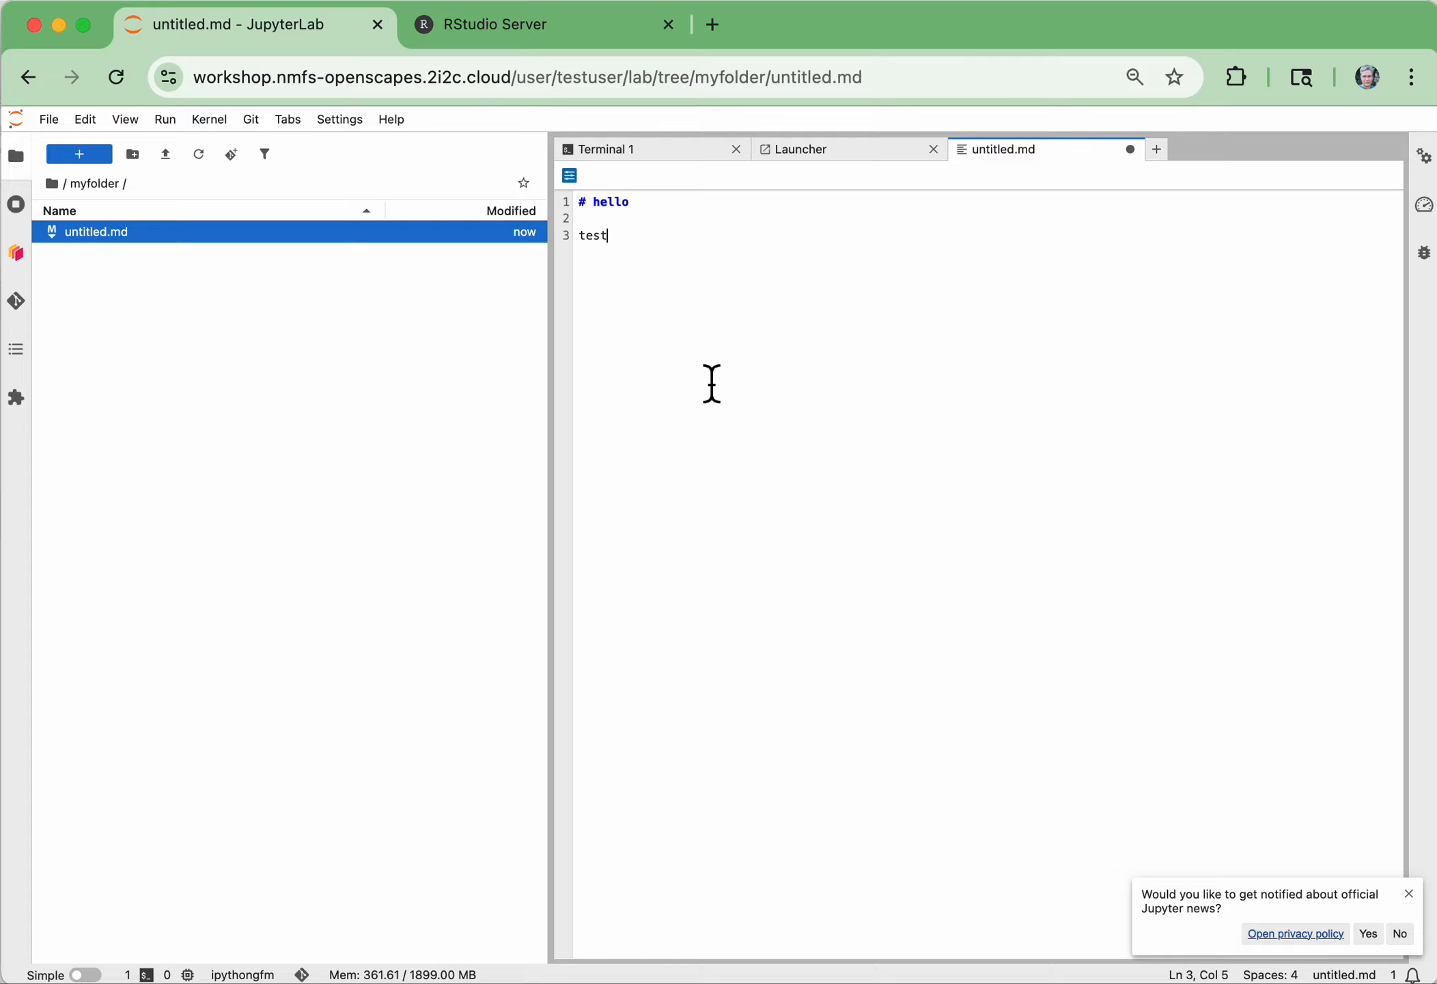
Save the Markdown file and rename it test.md
left_click(55, 119)
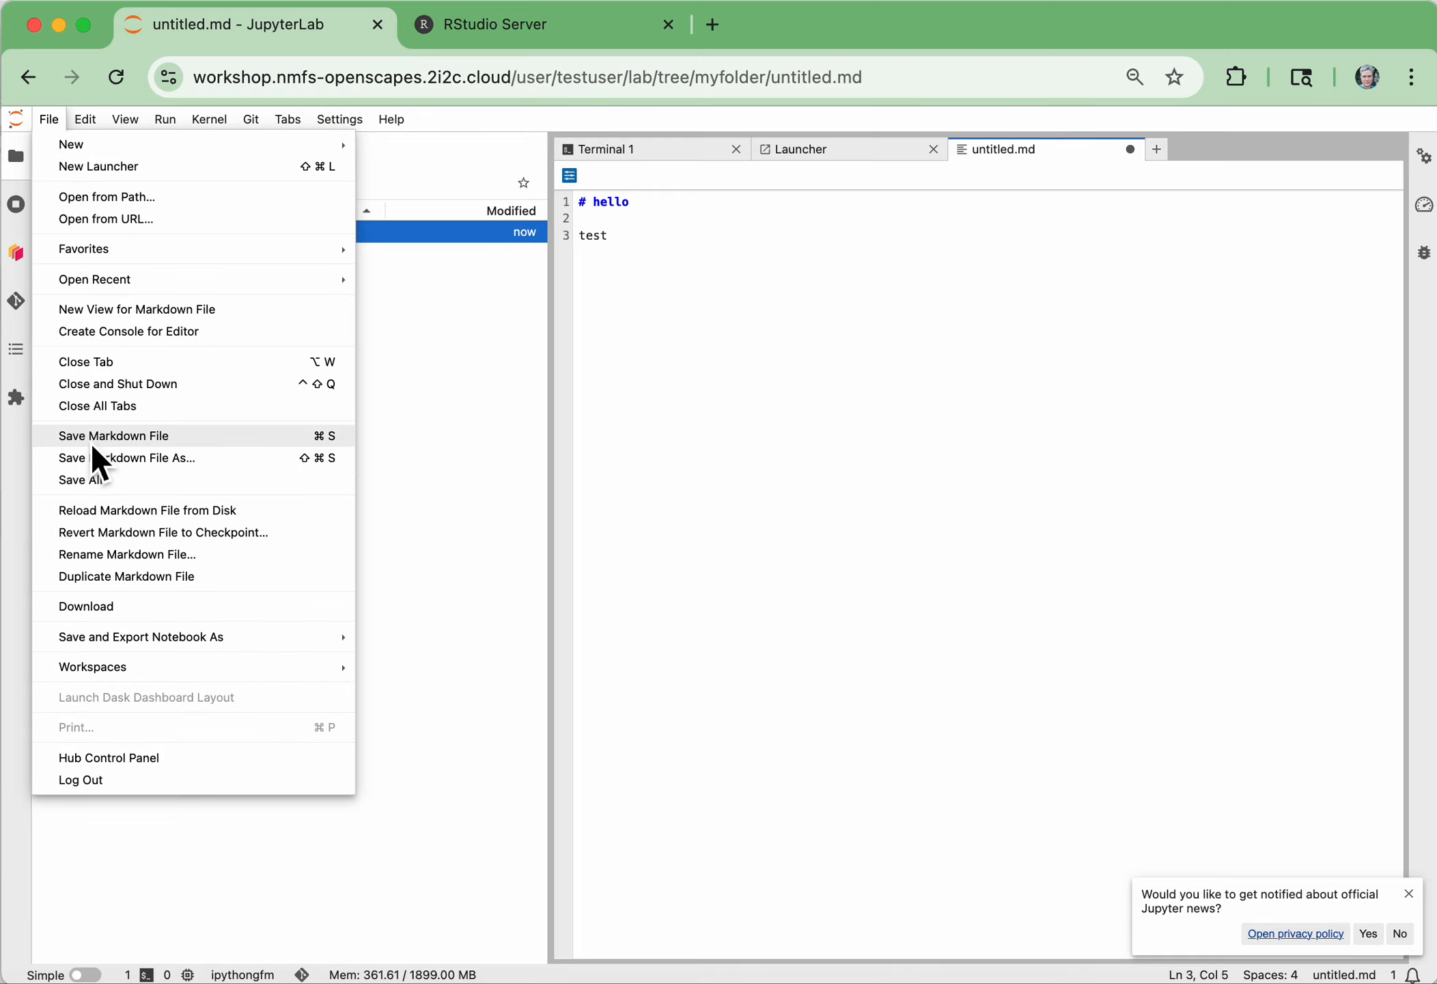
left_click(97, 444)
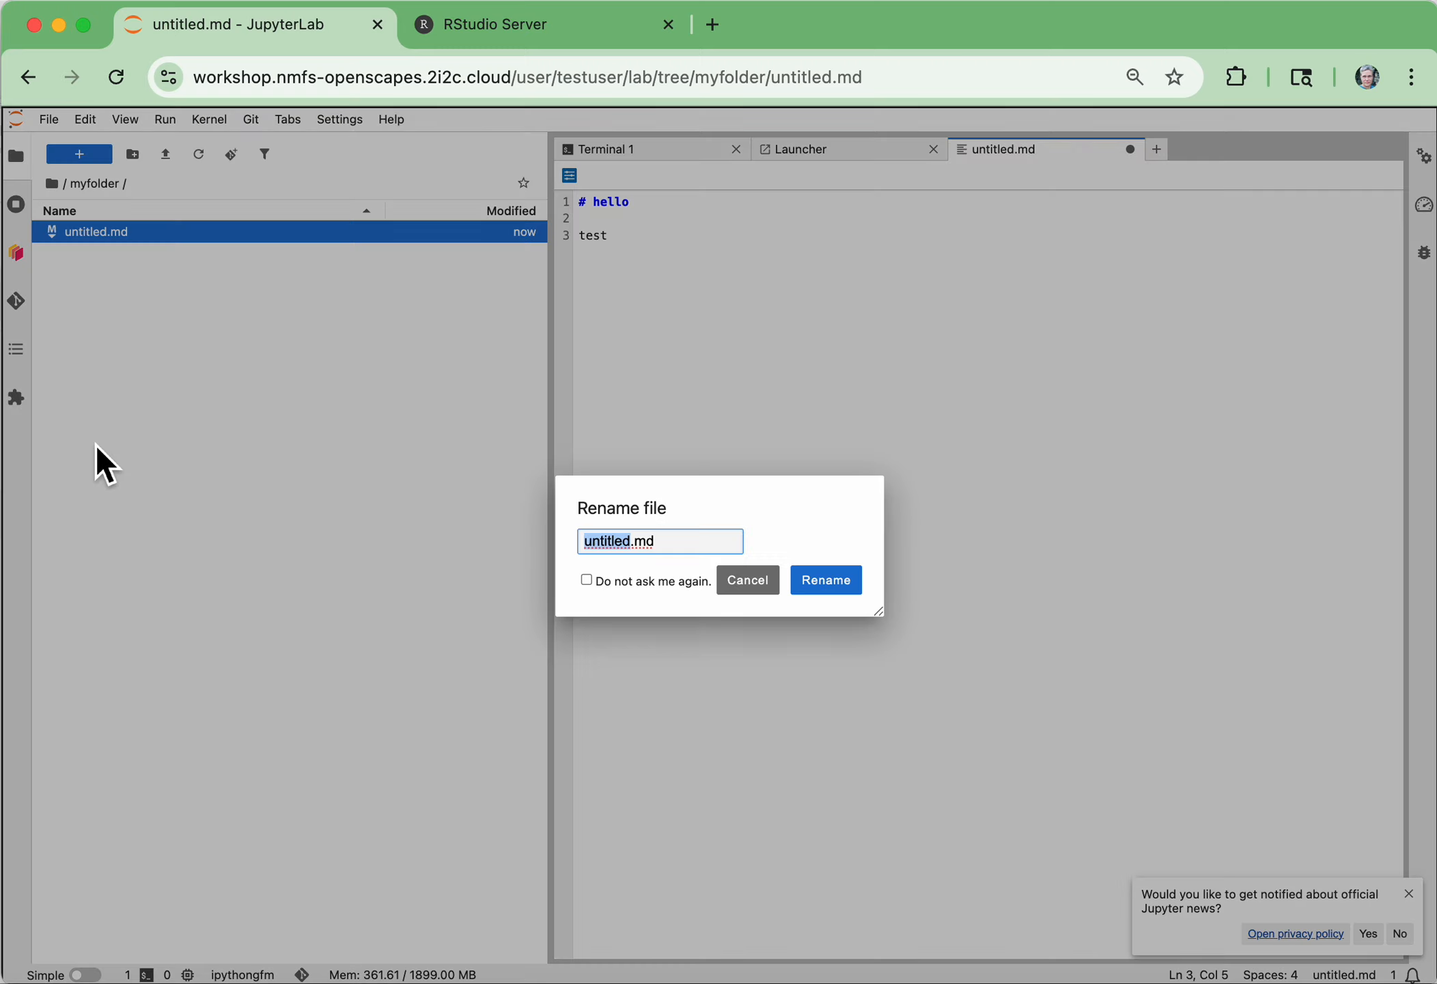
type("test")
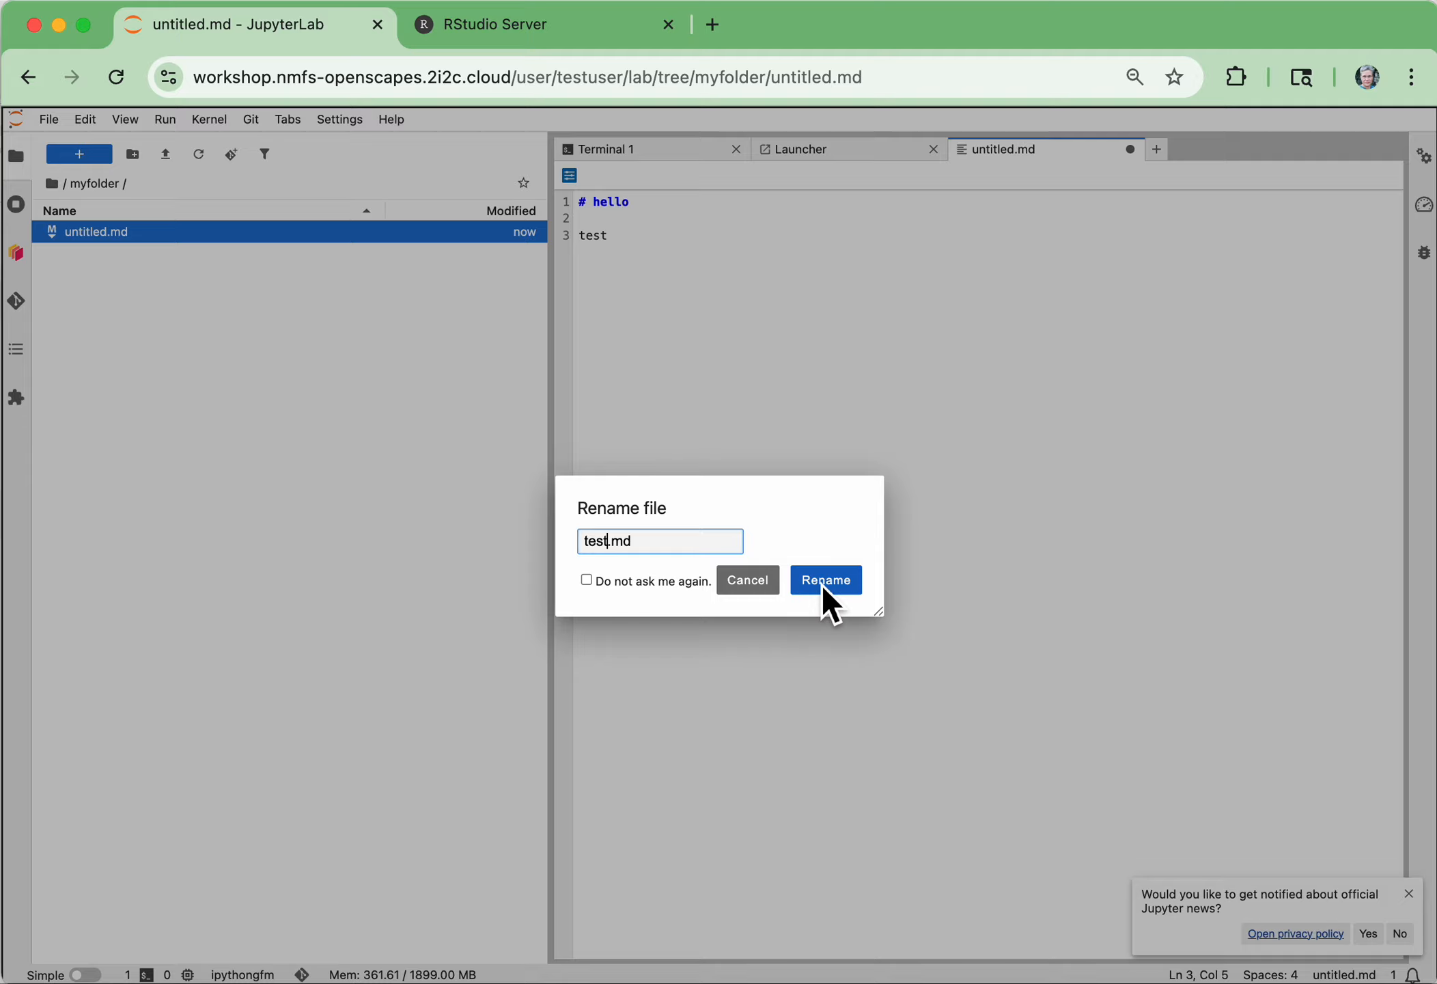
left_click(827, 581)
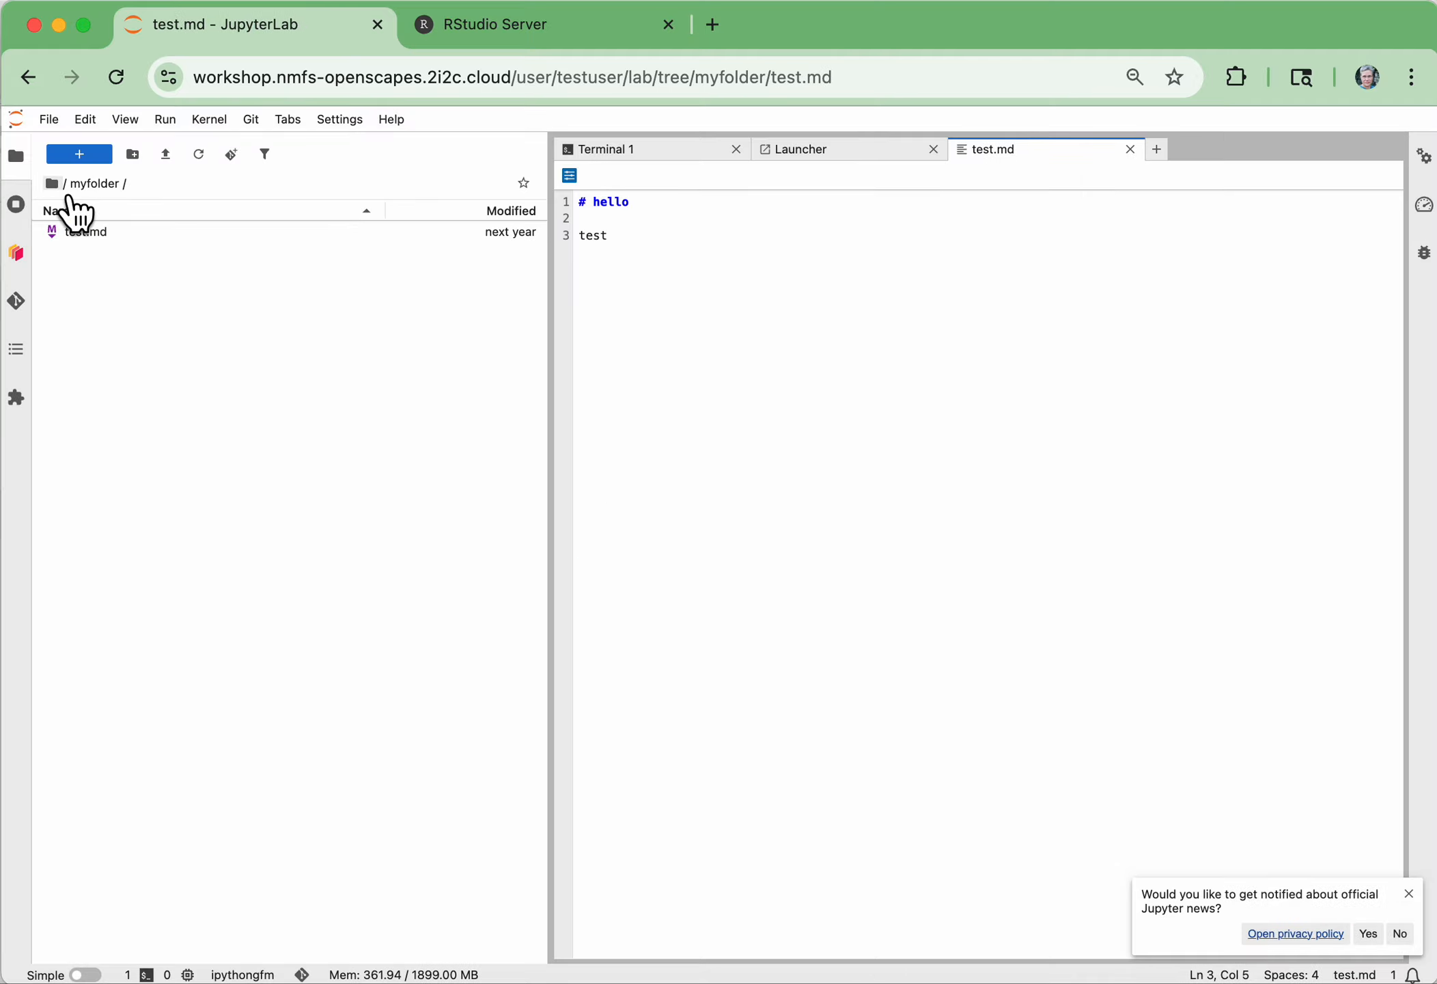
Create a Python 3 (ipykernel) notebook in myfolder and run 1+1 in its first cell
left_click(834, 153)
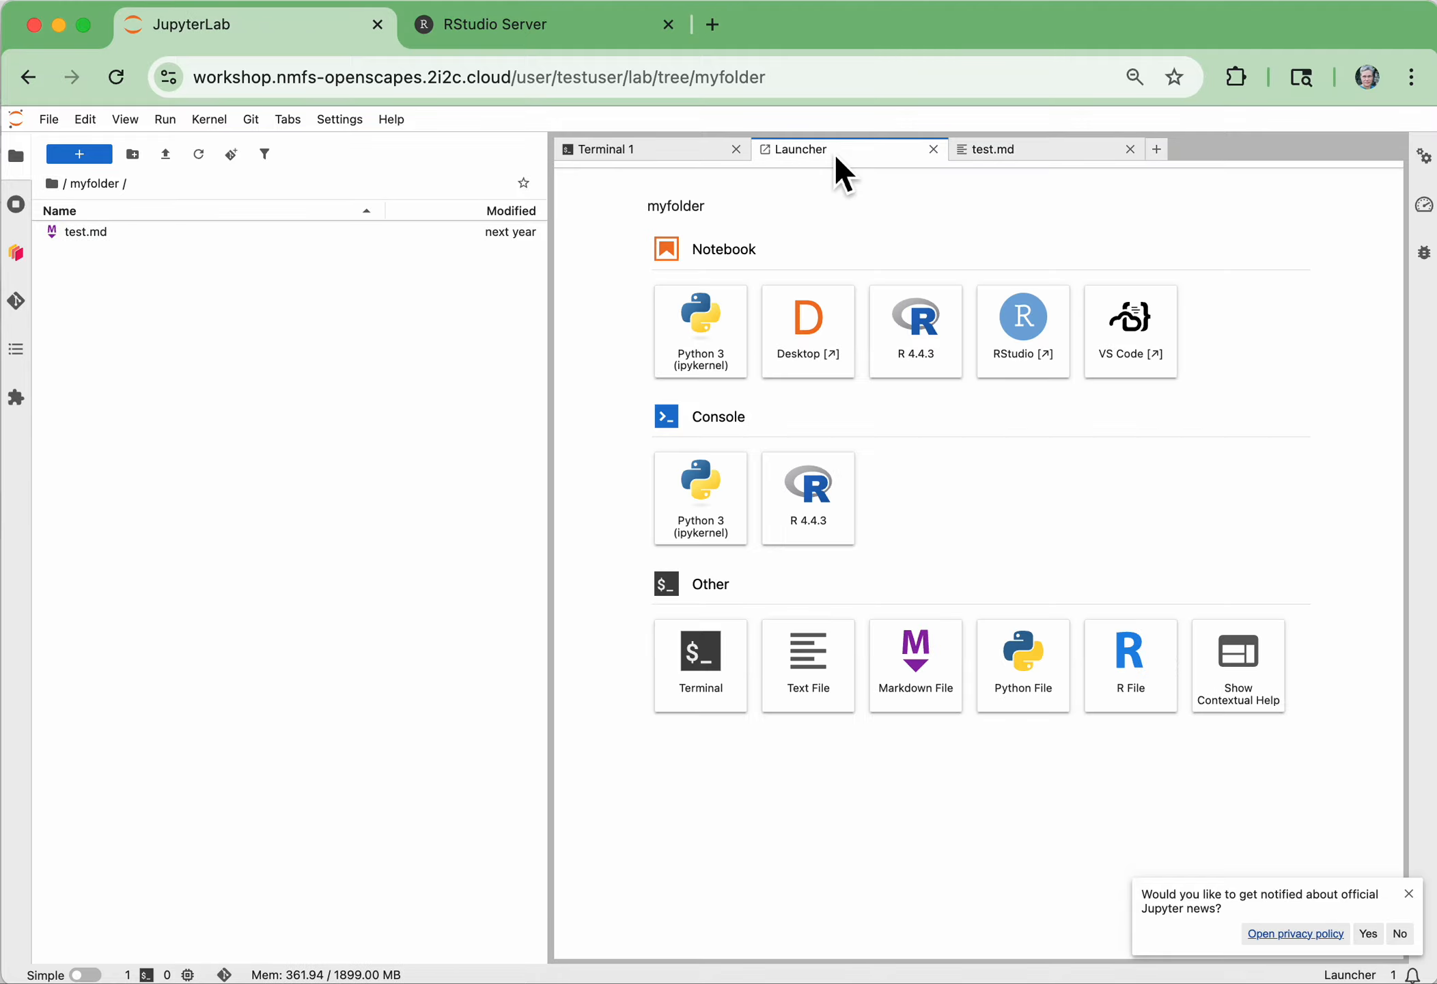
left_click(726, 358)
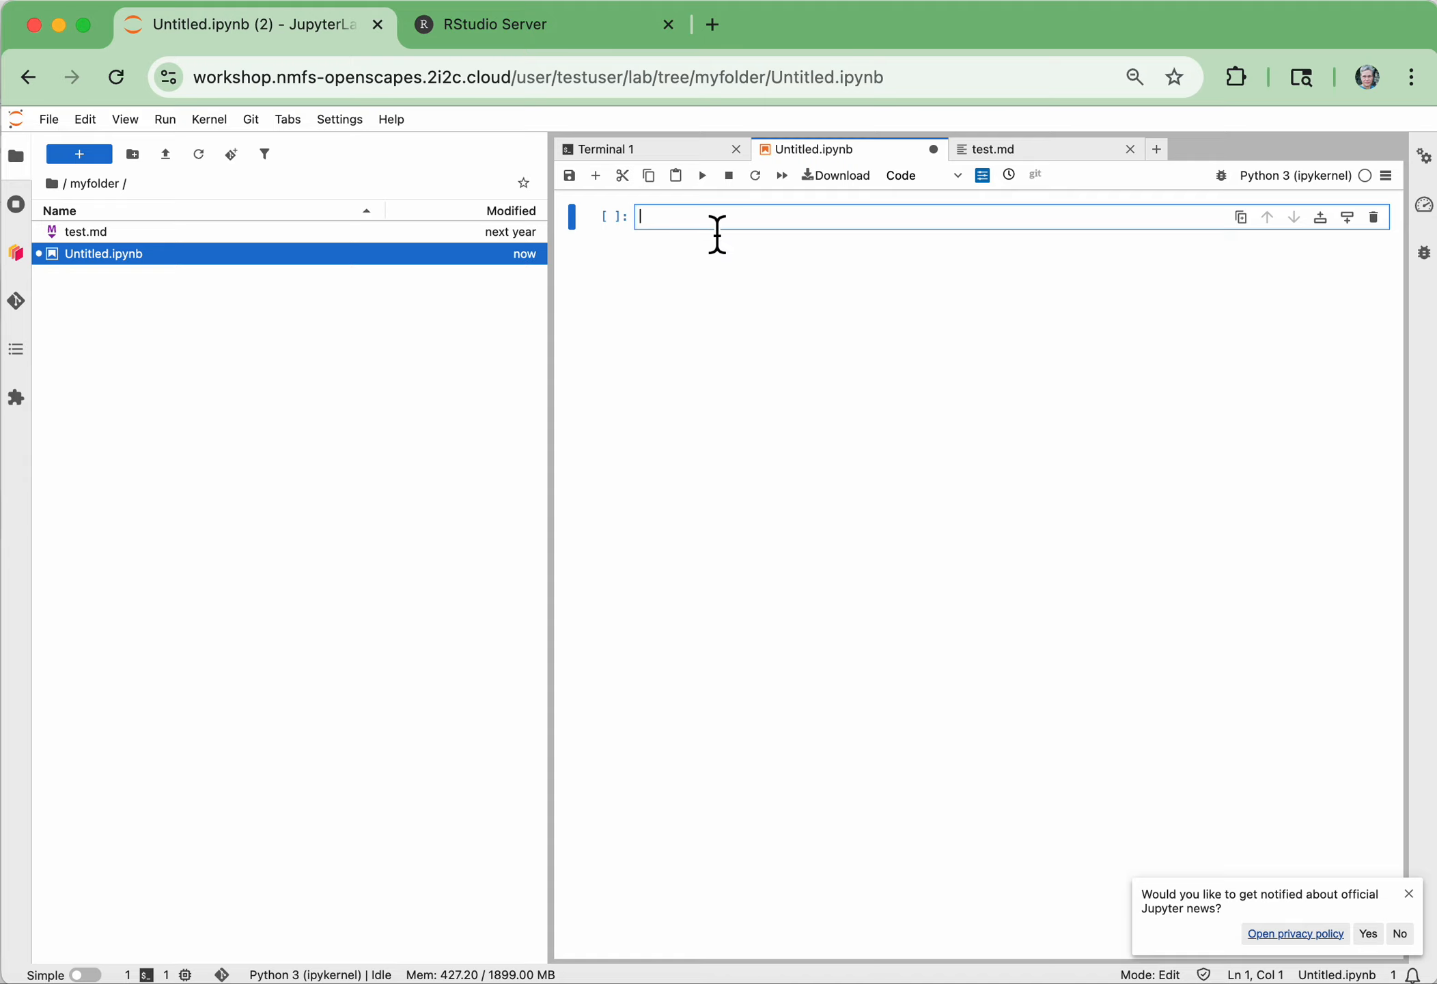
type("1+1")
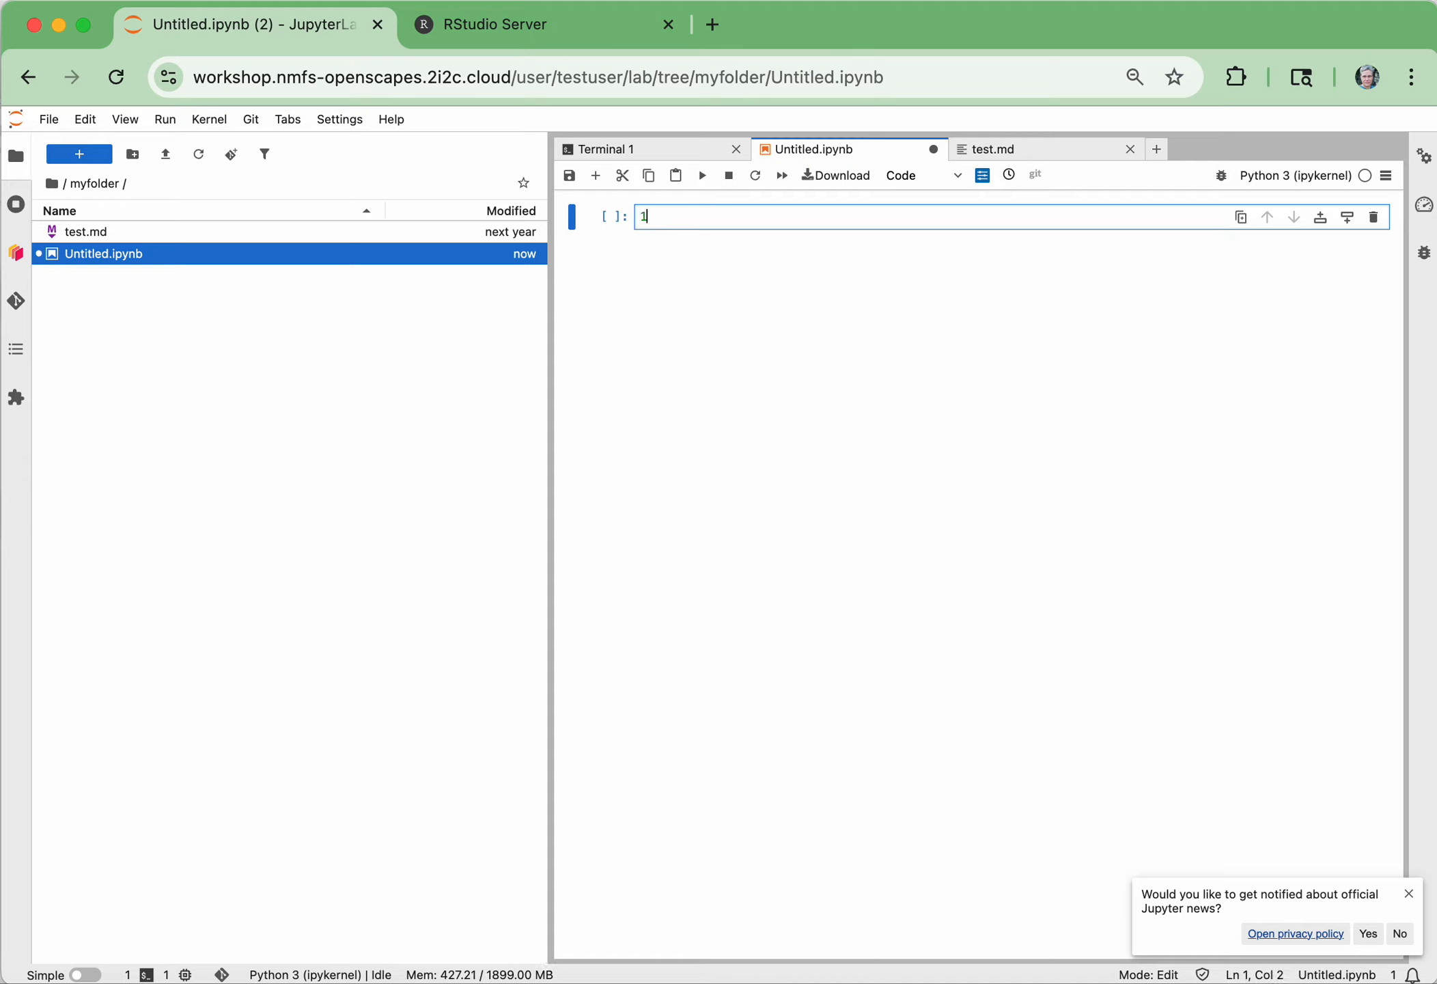
mouse_move(763, 278)
left_click(703, 177)
left_click(694, 285)
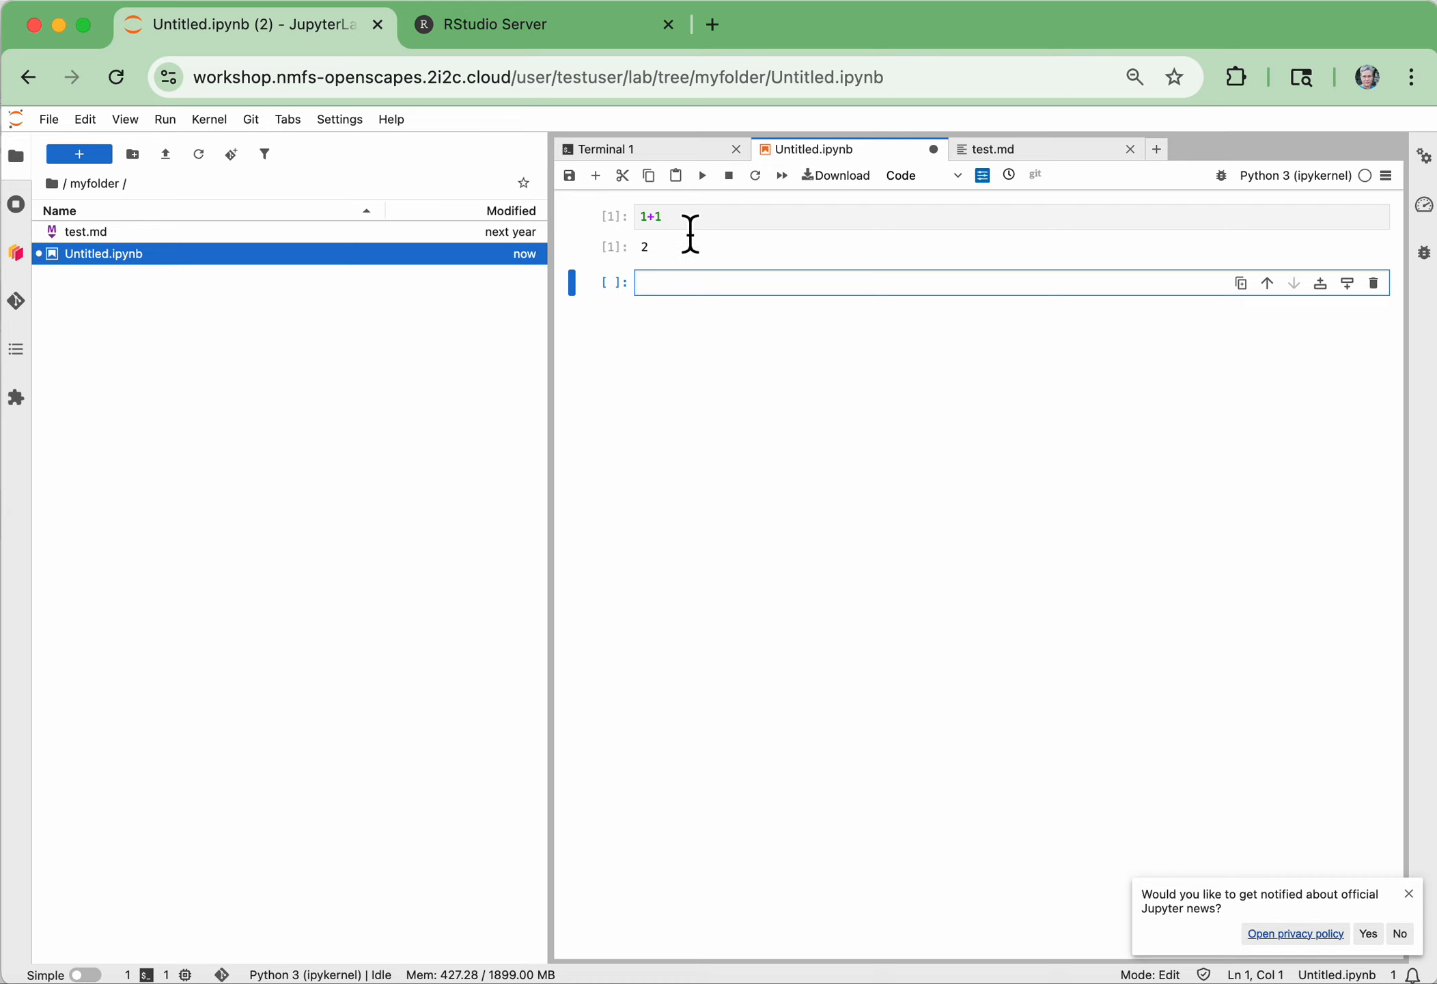
Add another cell at the end of the notebook and set its cell type to Markdown
left_click(597, 176)
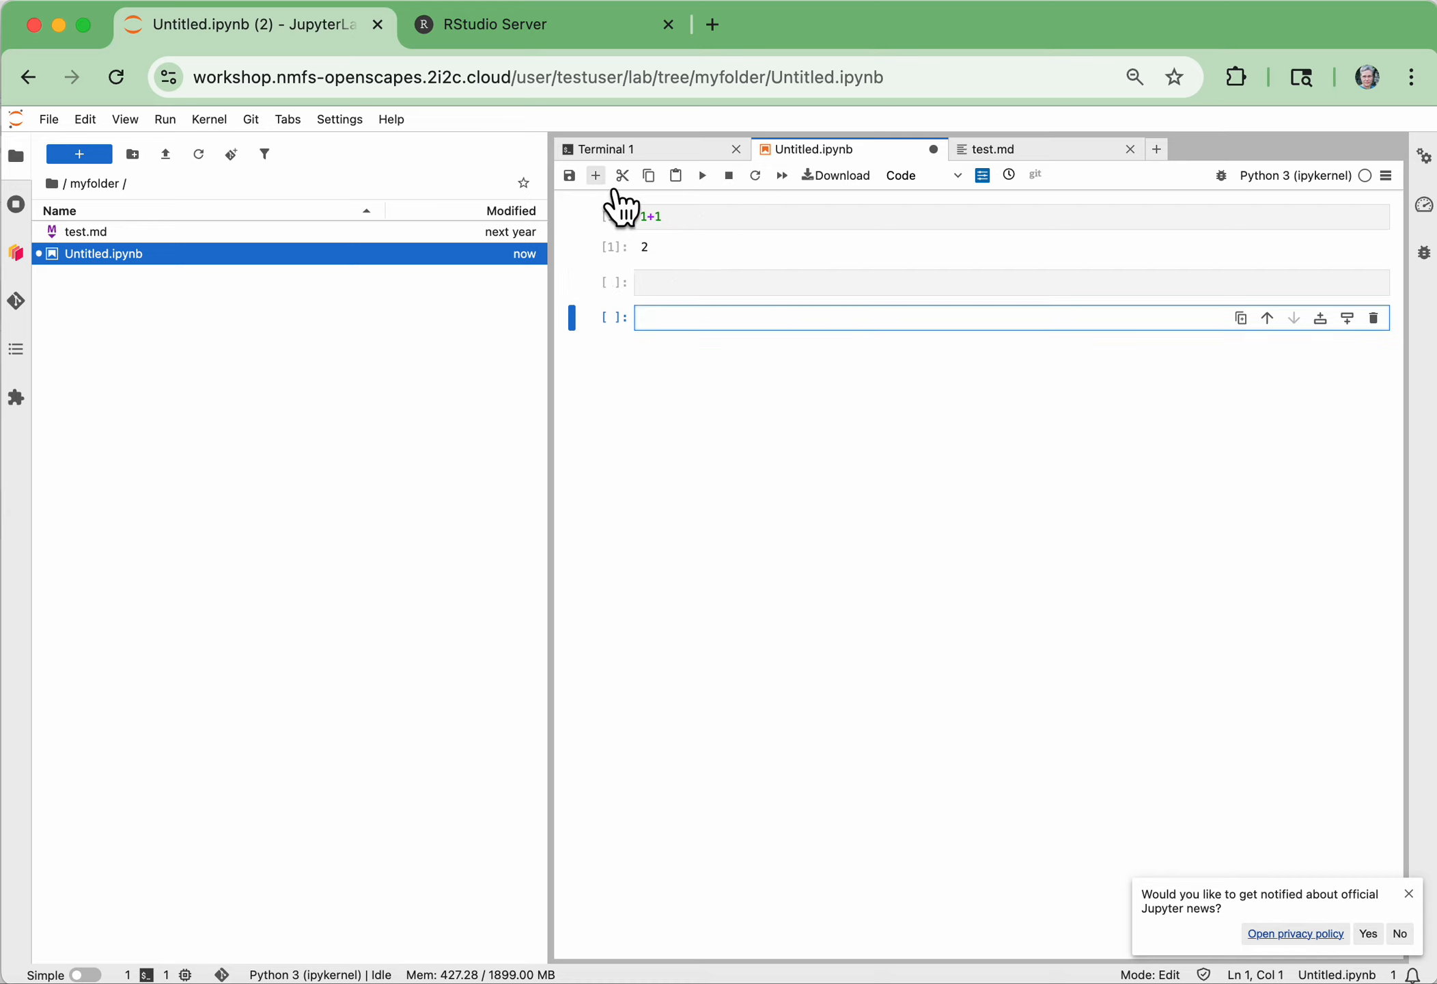
left_click(964, 175)
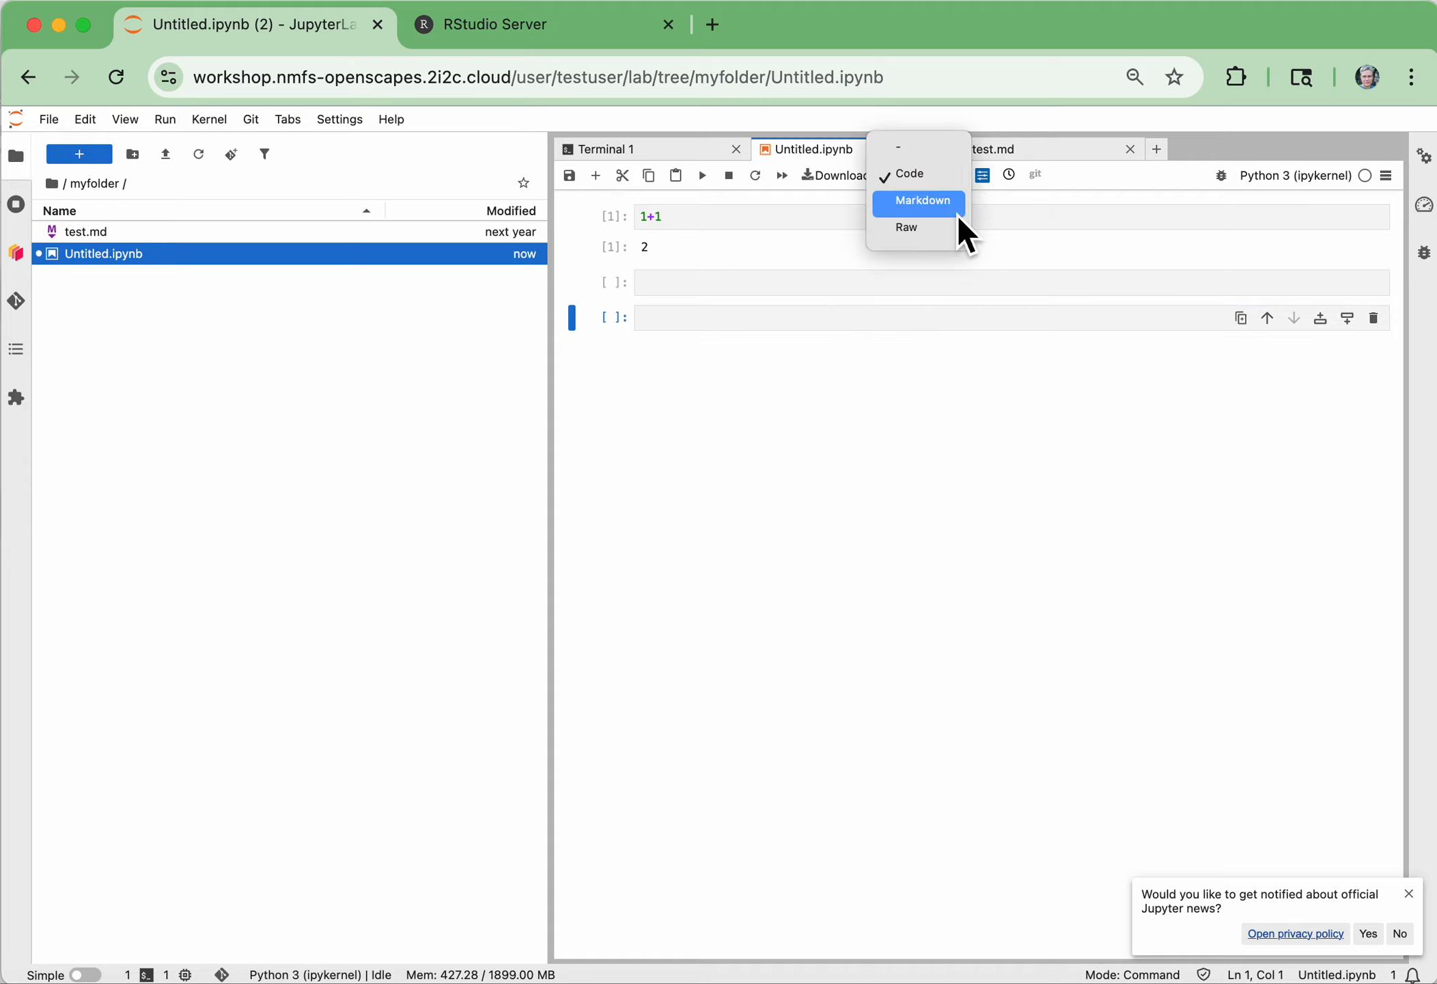
left_click(934, 181)
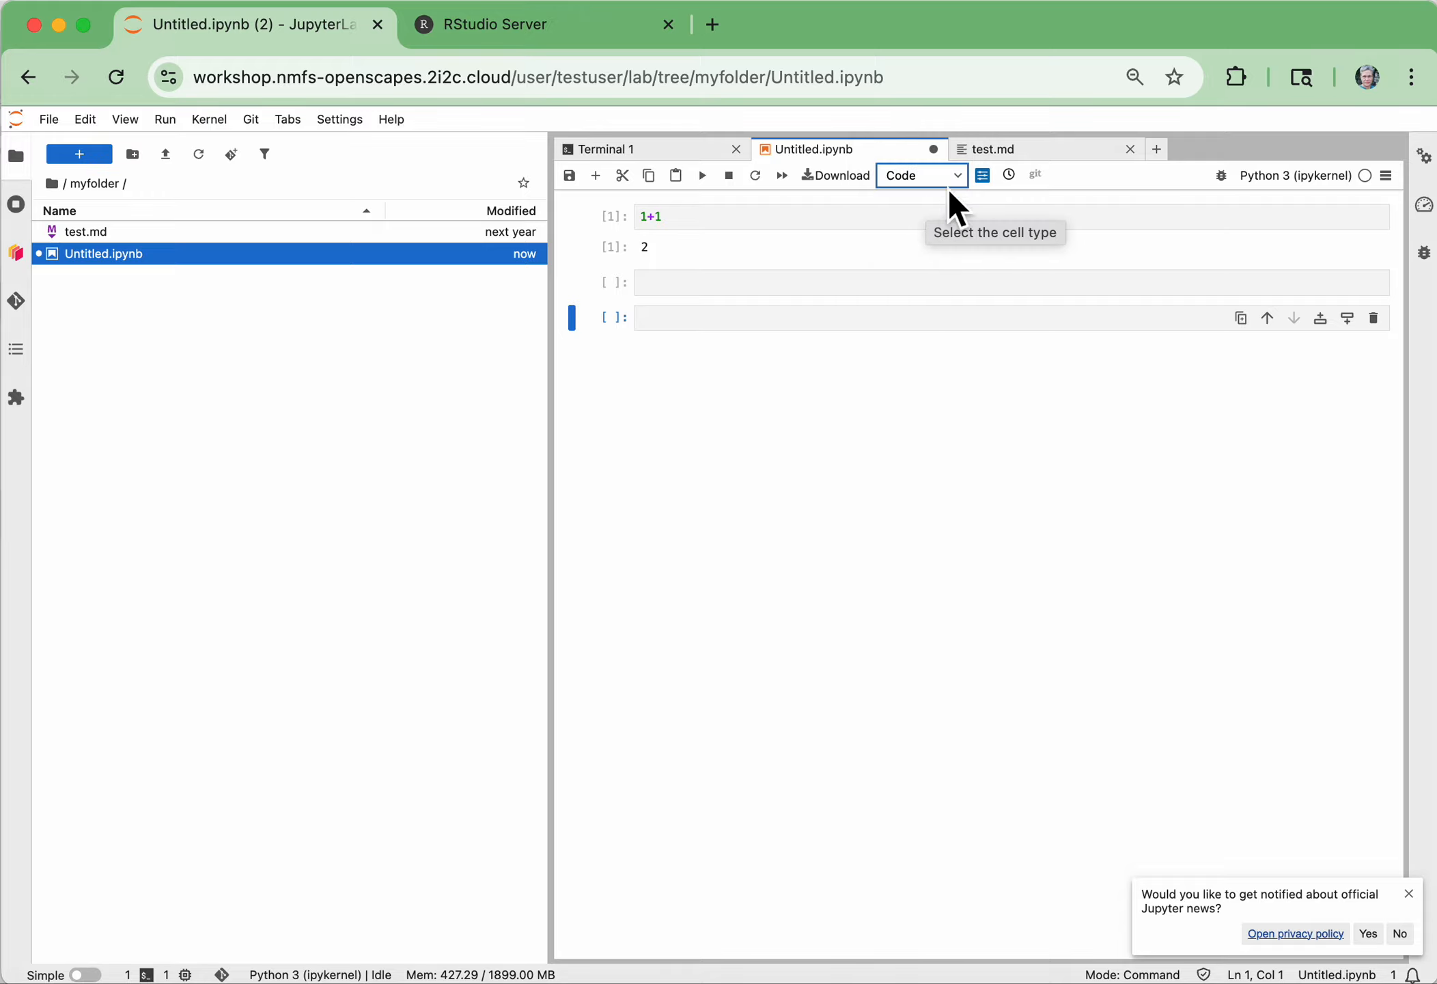
left_click(961, 179)
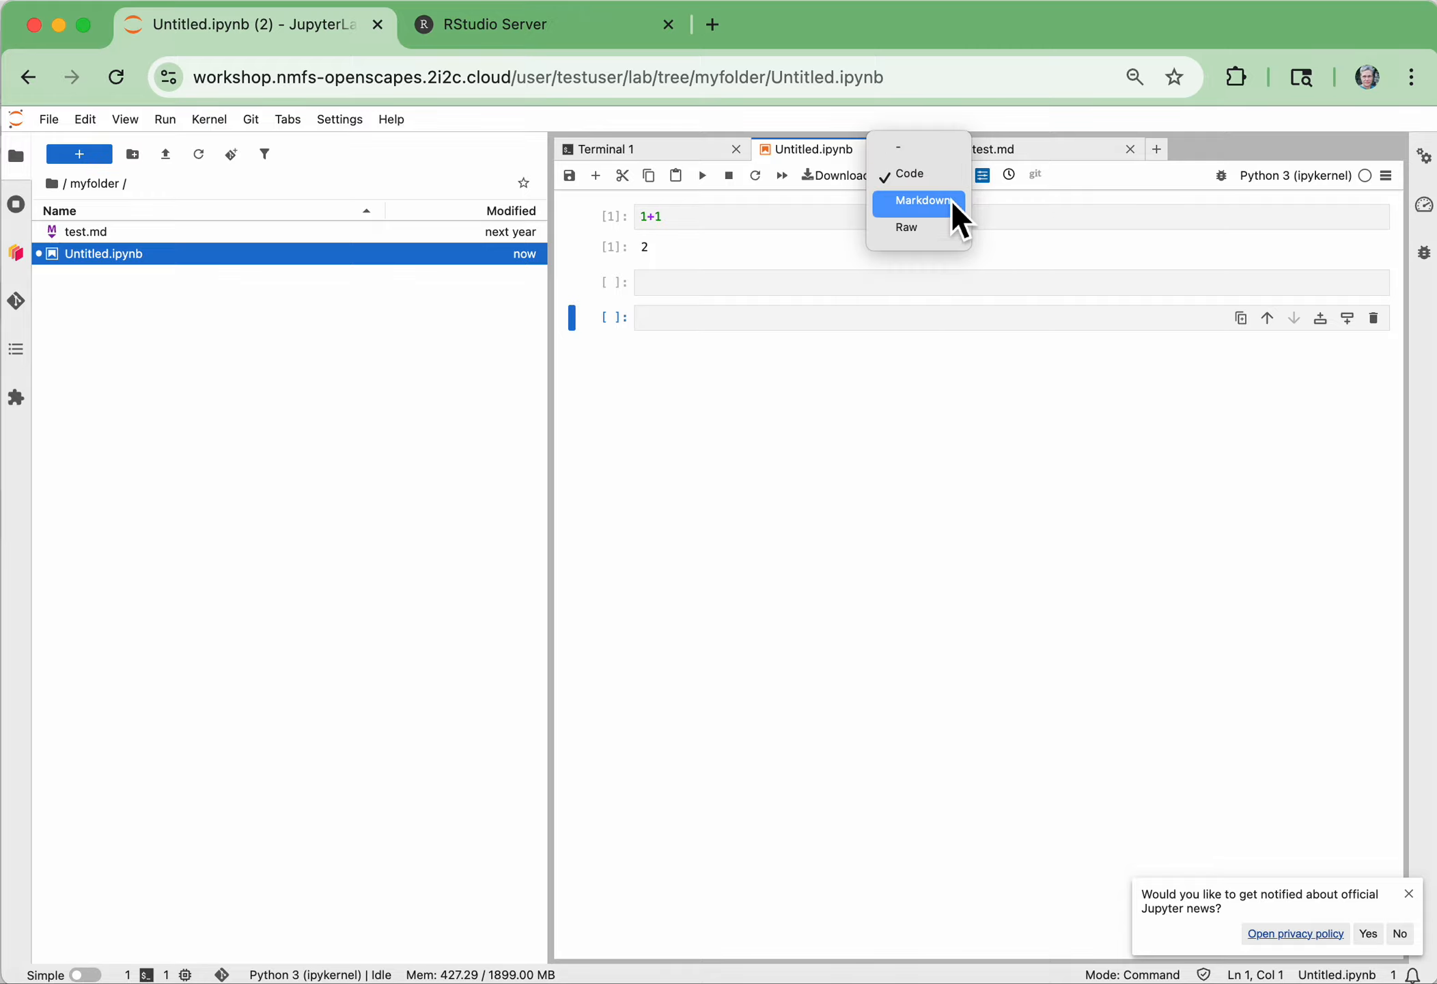
left_click(937, 201)
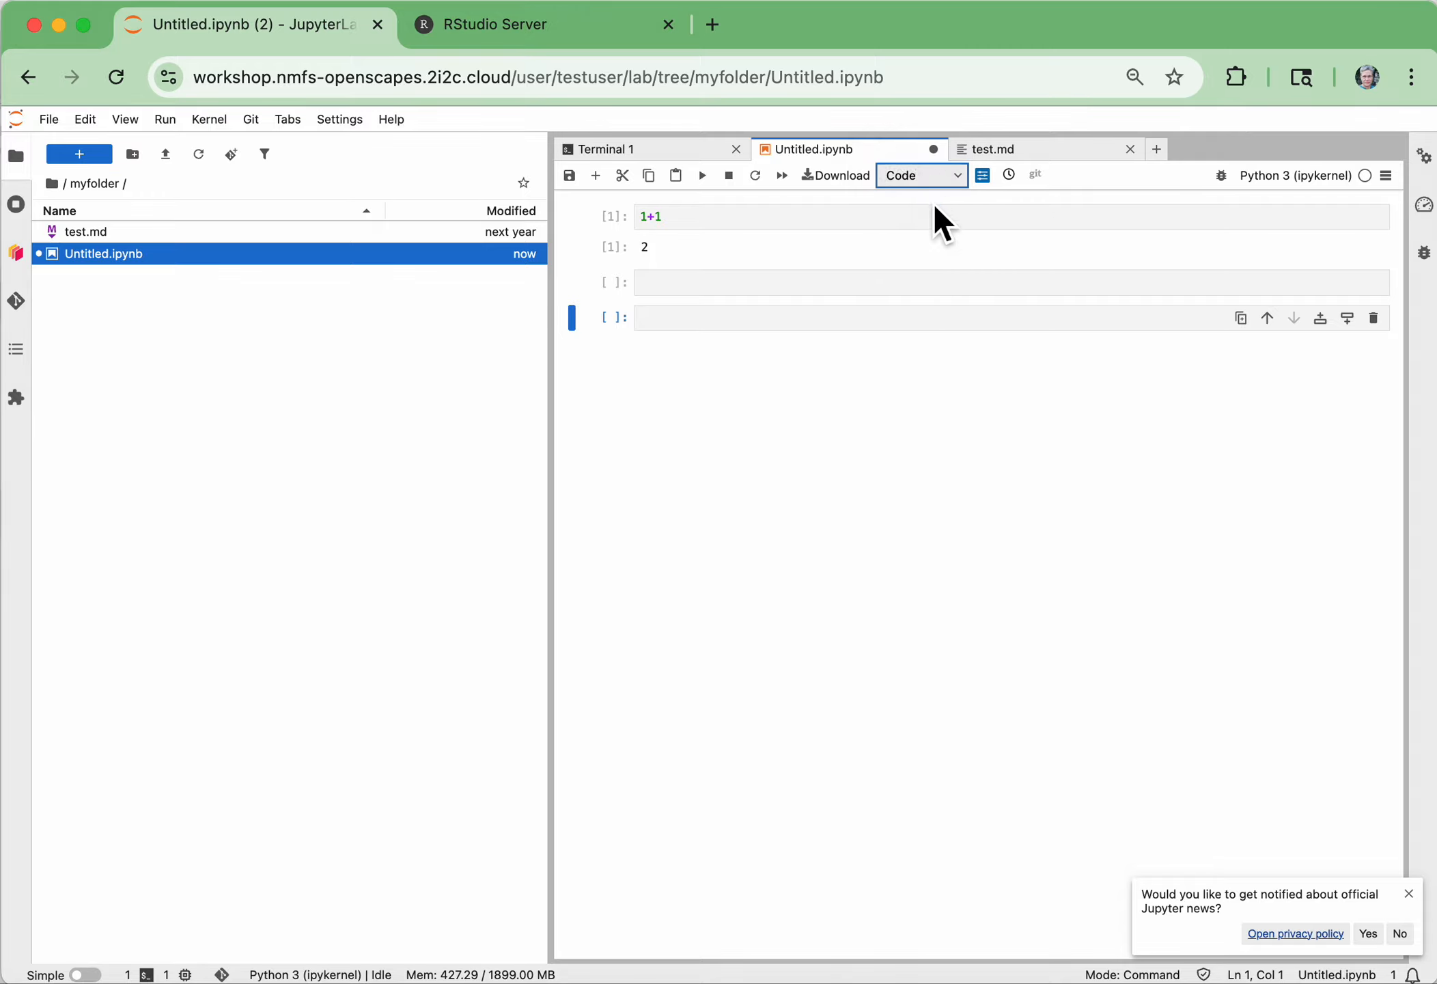
Enter the heading "## This is markdown" in the Markdown cell and run the cell to render it
left_click(680, 294)
left_click(731, 326)
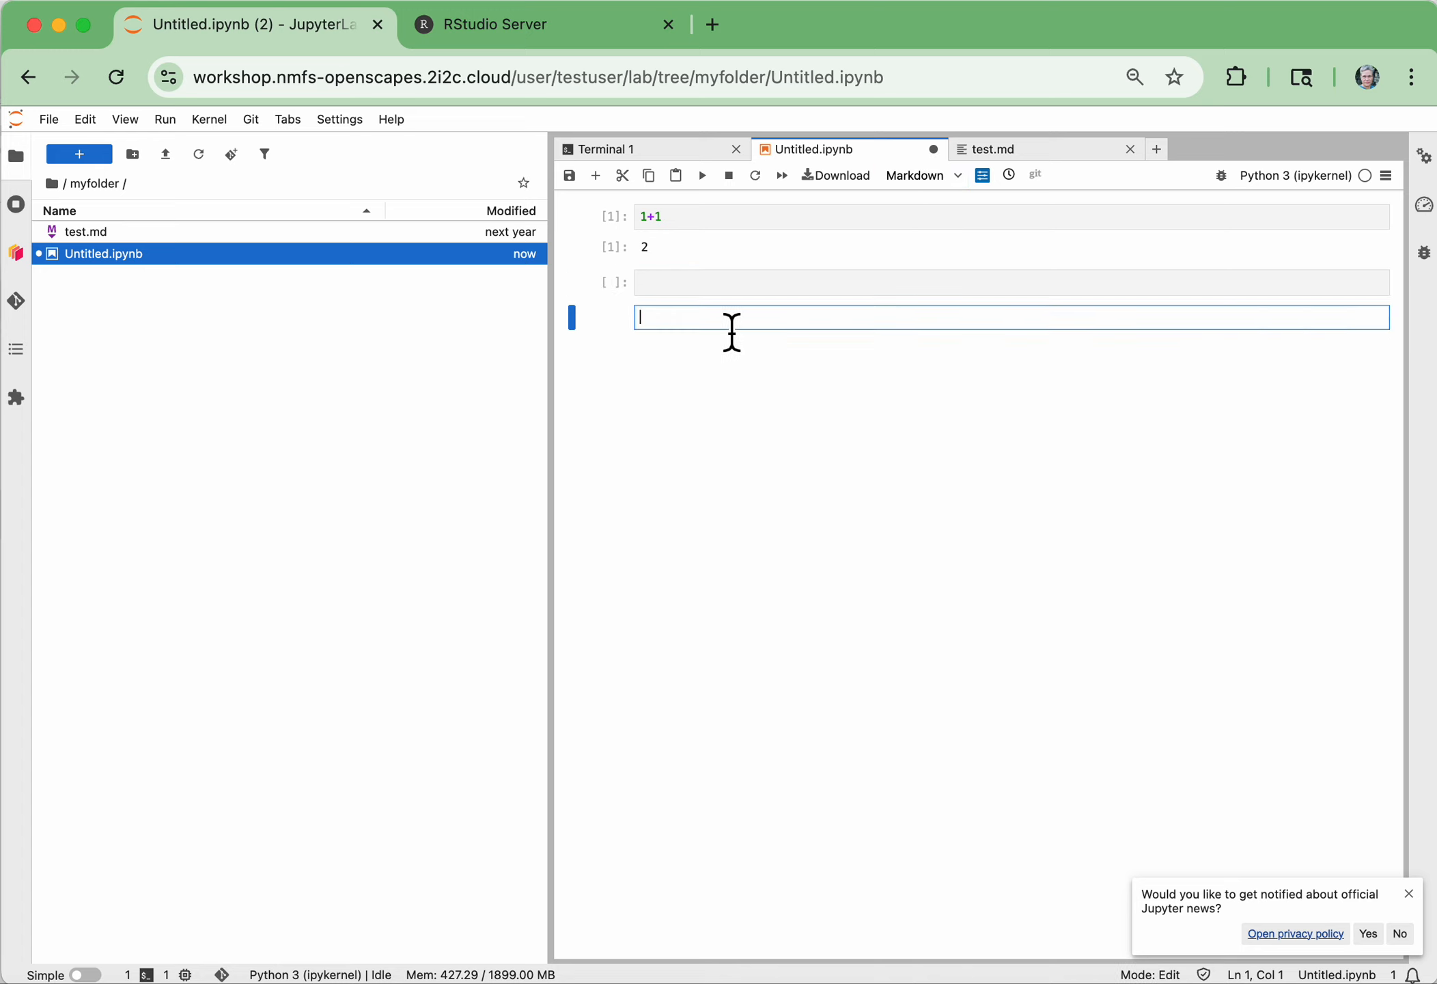
type("#")
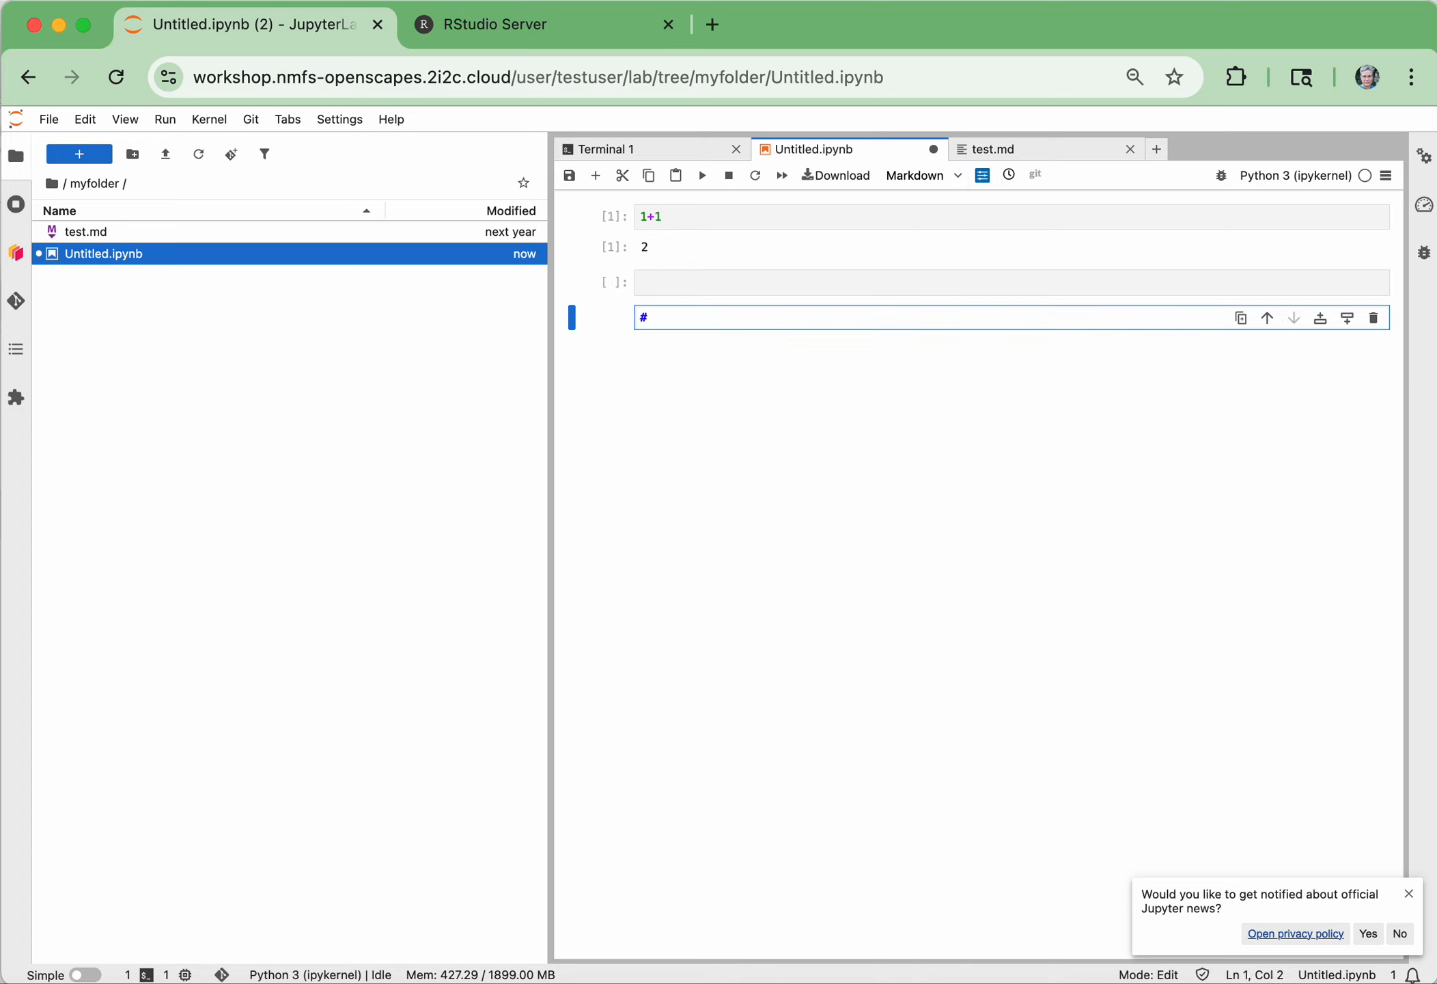
type("# This is ")
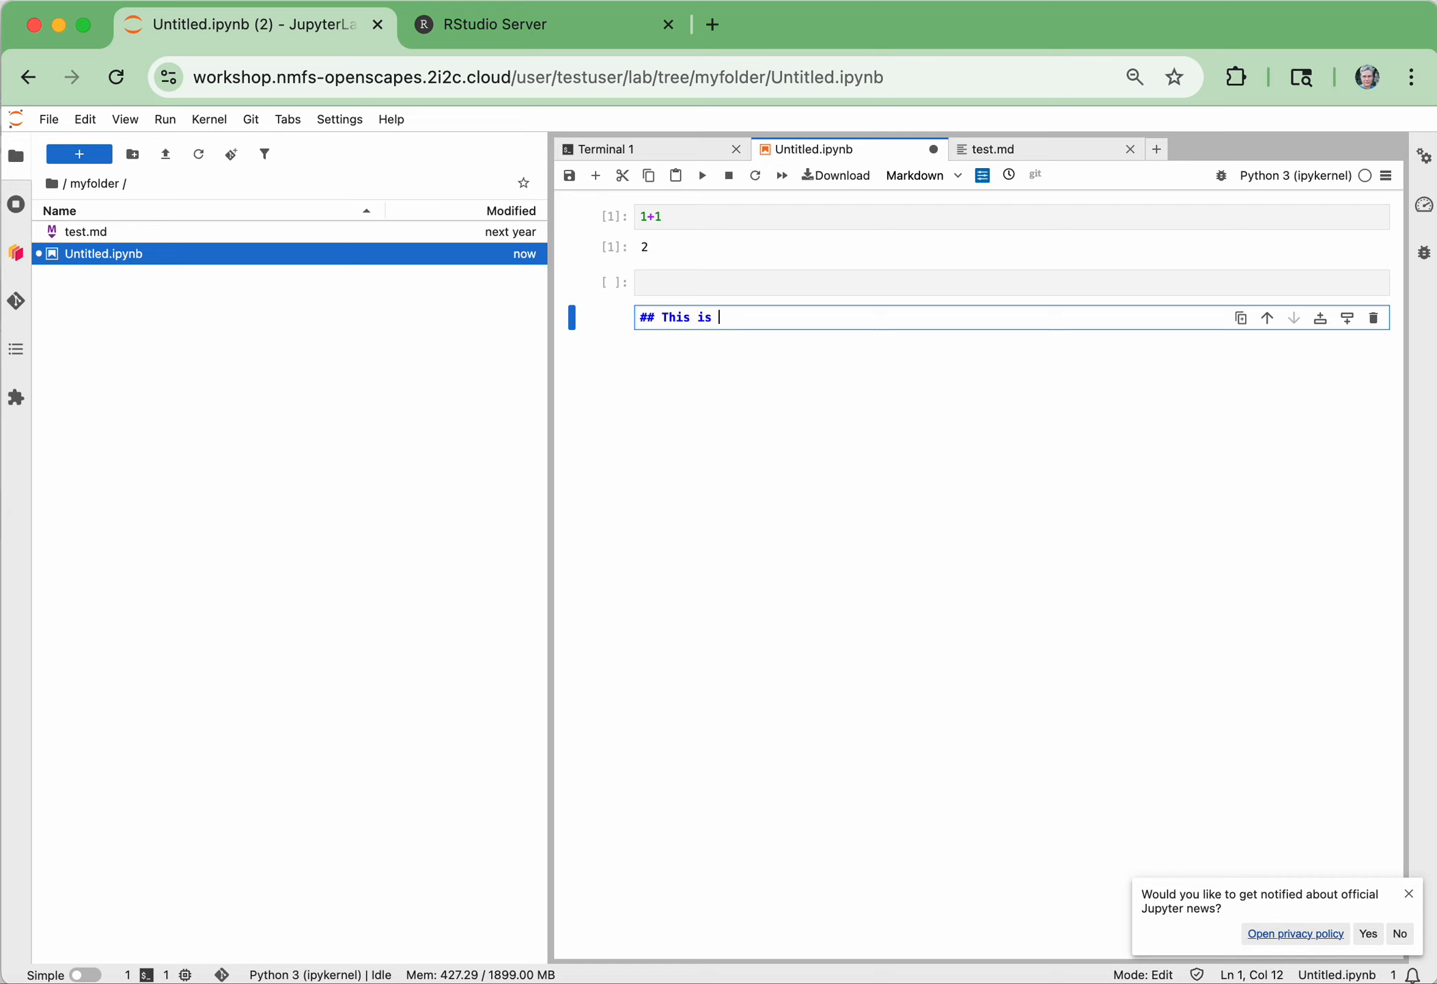
type("markdown")
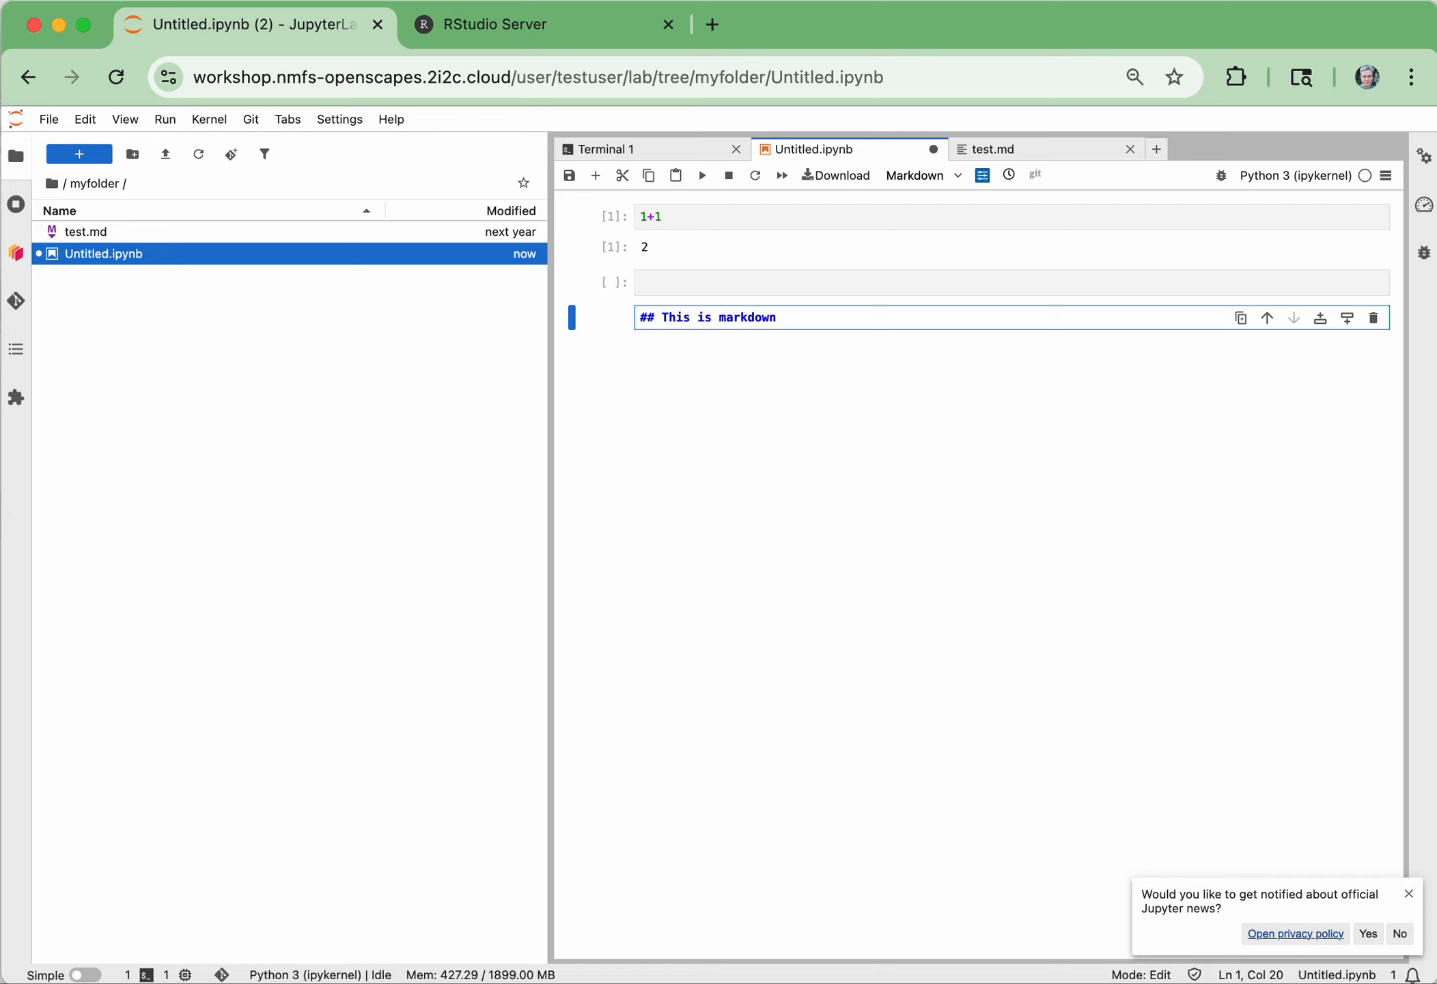
key("shift+Return")
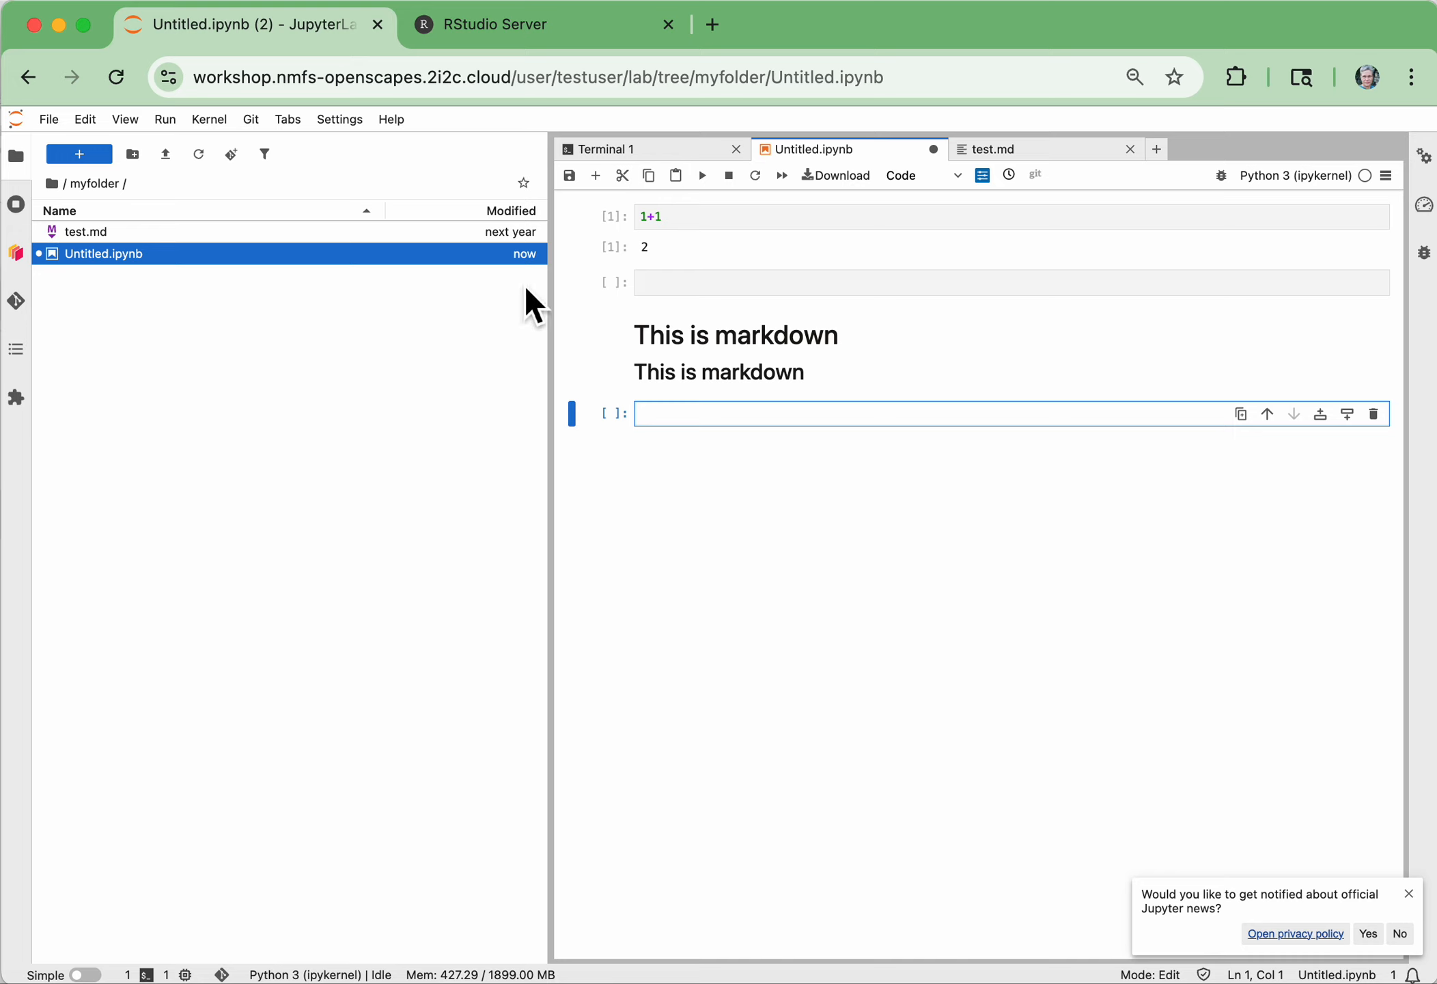
Clone the NMFSHackDays-2025 repository from GitHub into myfolder and open the cloned folder
left_click(17, 302)
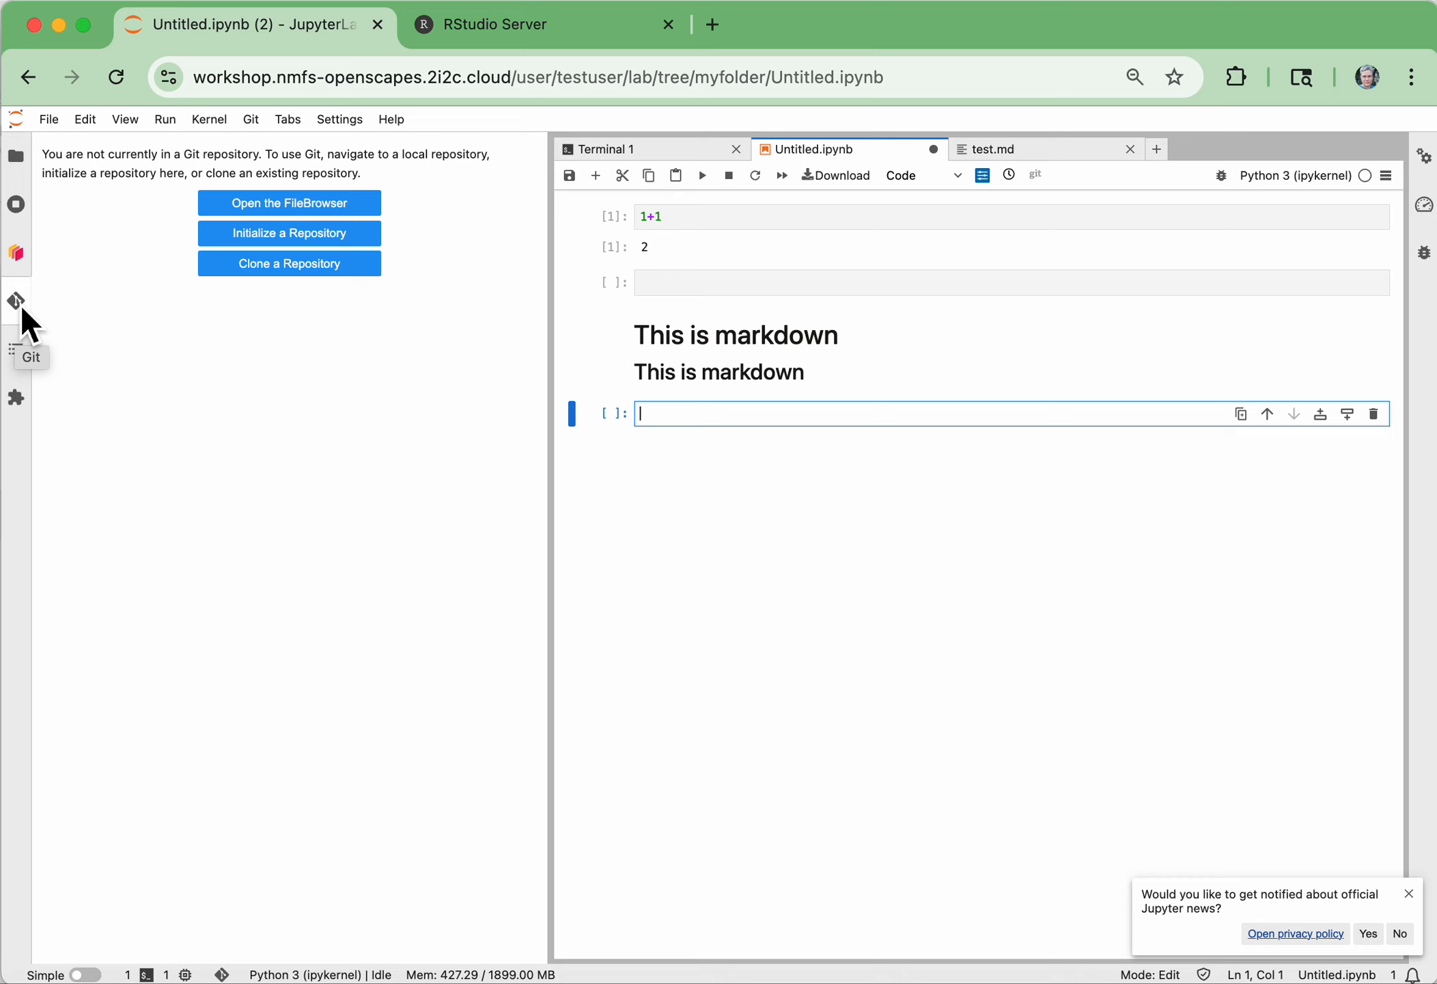
left_click(330, 269)
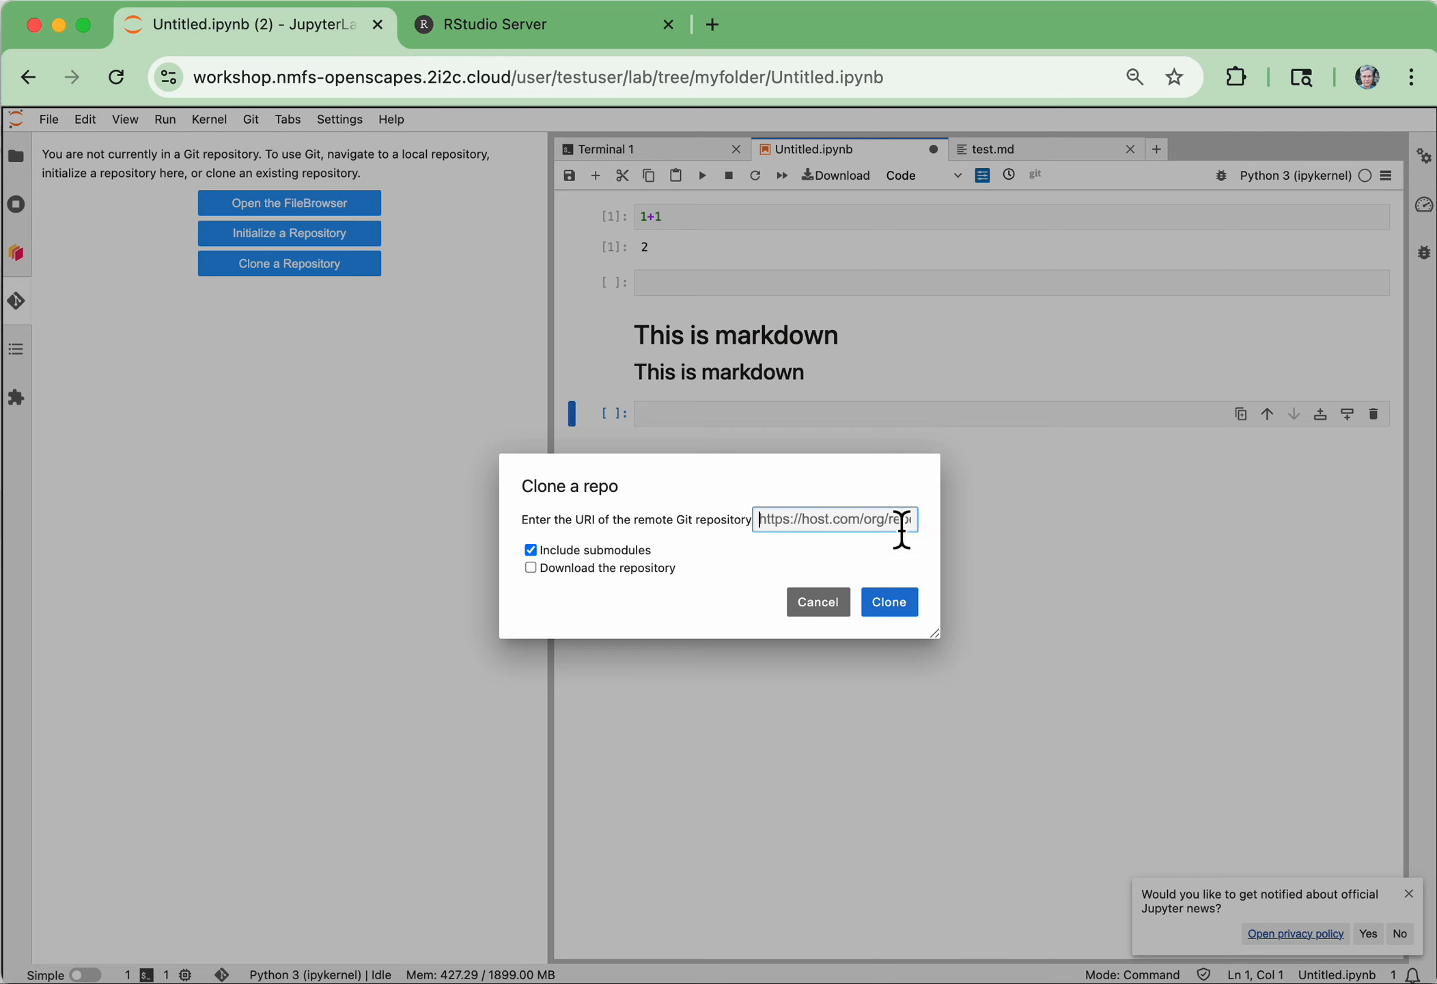
type("git")
key("BackSpace")
key("BackSpace")
key("BackSpace")
type("https://github.com/nmfs-ope")
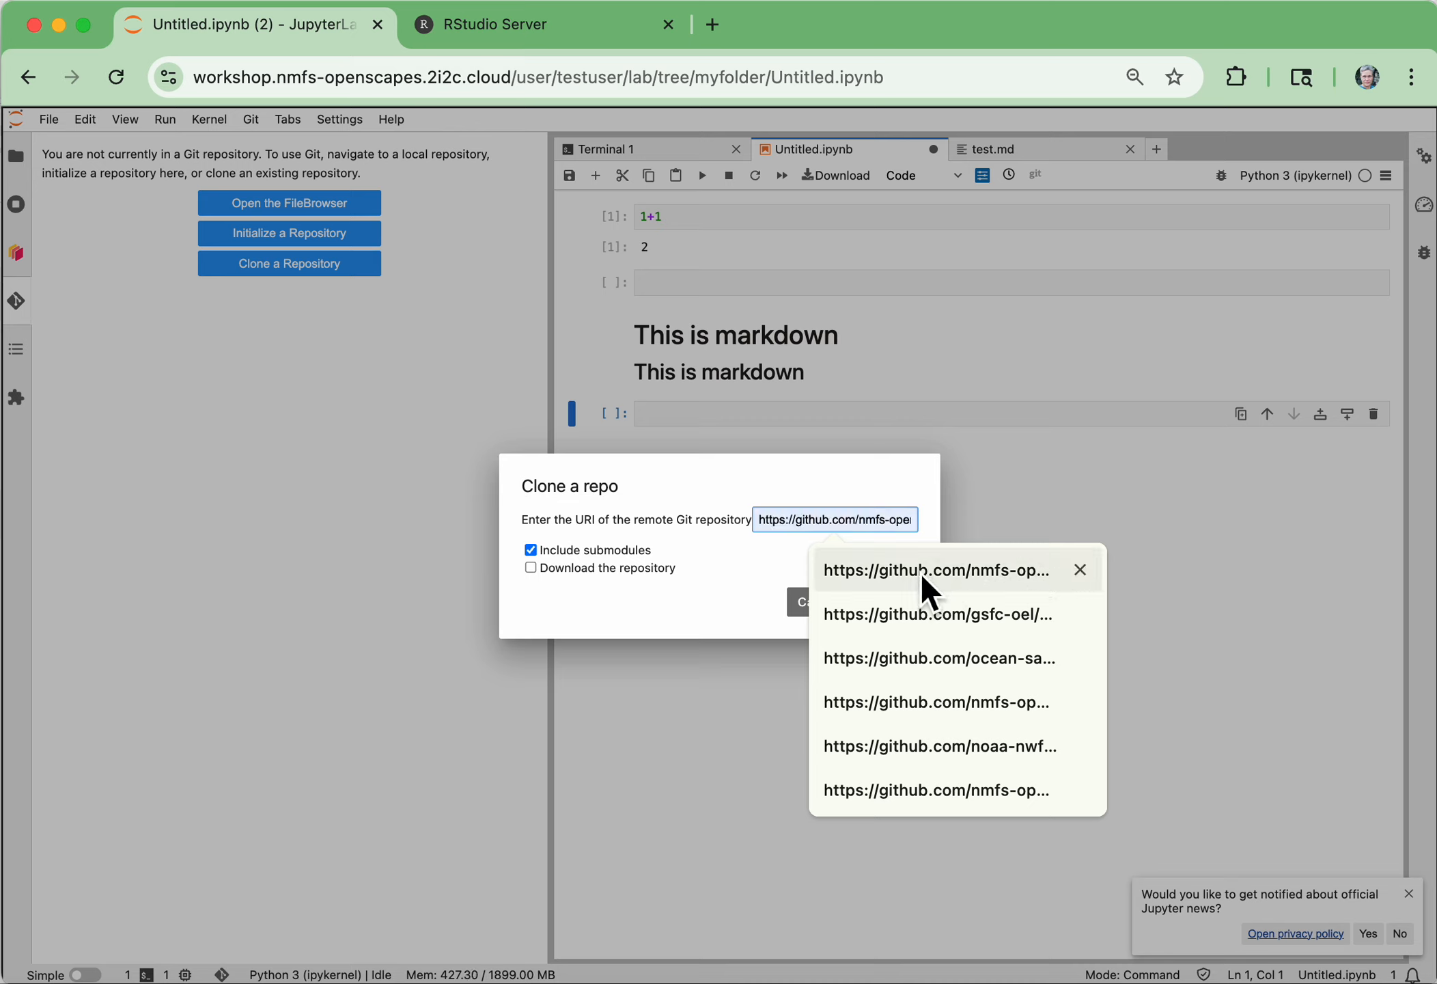
left_click(919, 570)
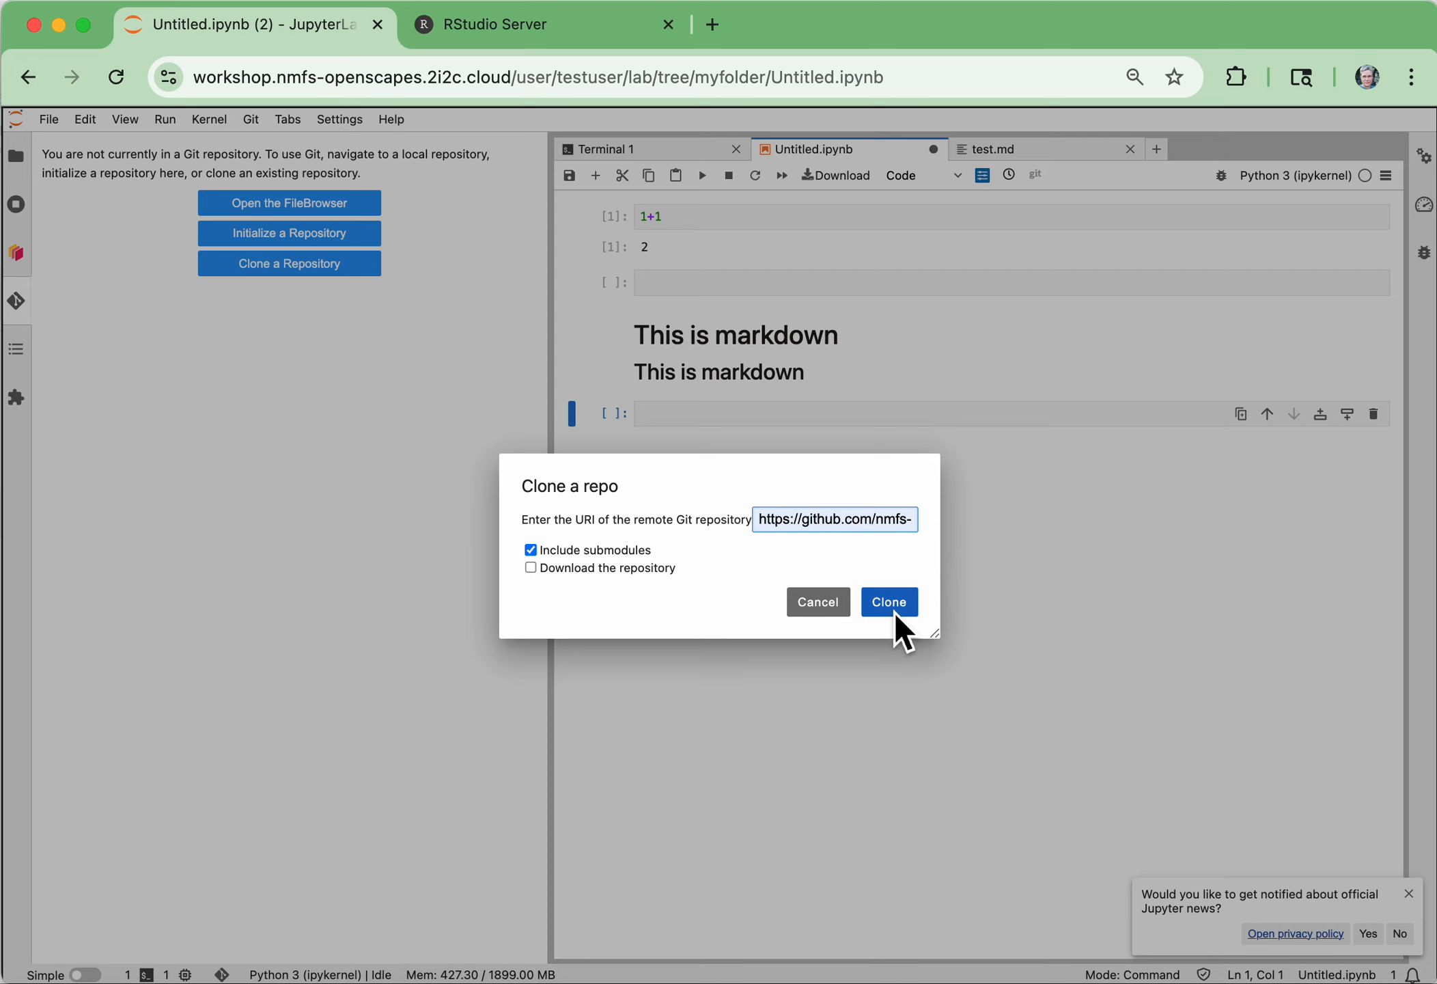
left_click(889, 602)
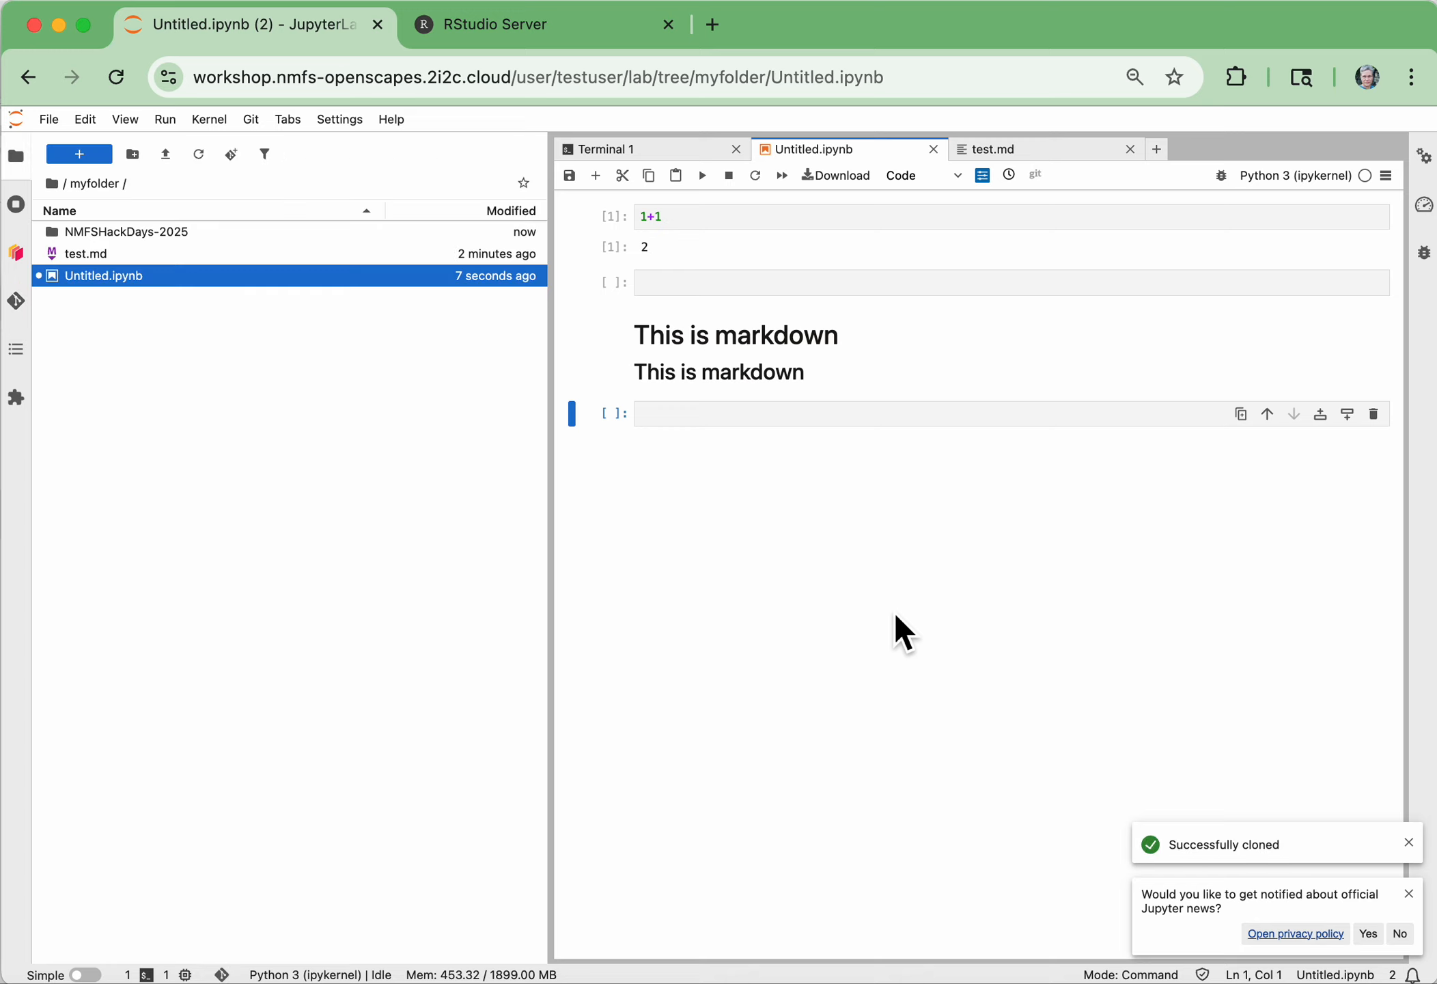
double_click(145, 242)
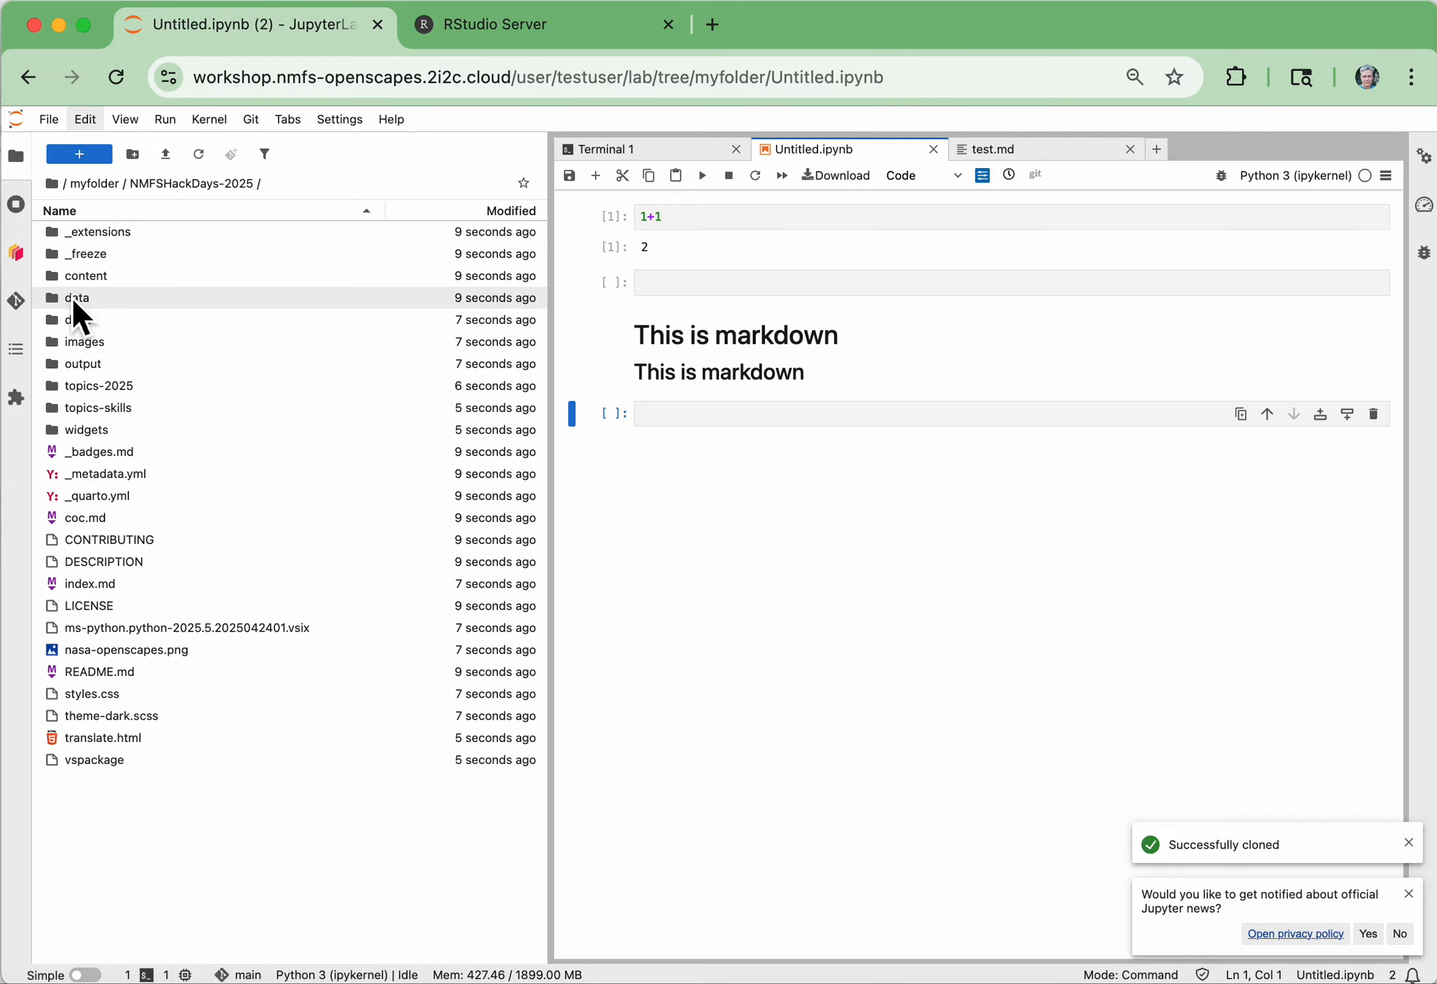
Look inside the topics-skills folder of the cloned repository, then return to the NMFSHackDays-2025 folder
double_click(90, 405)
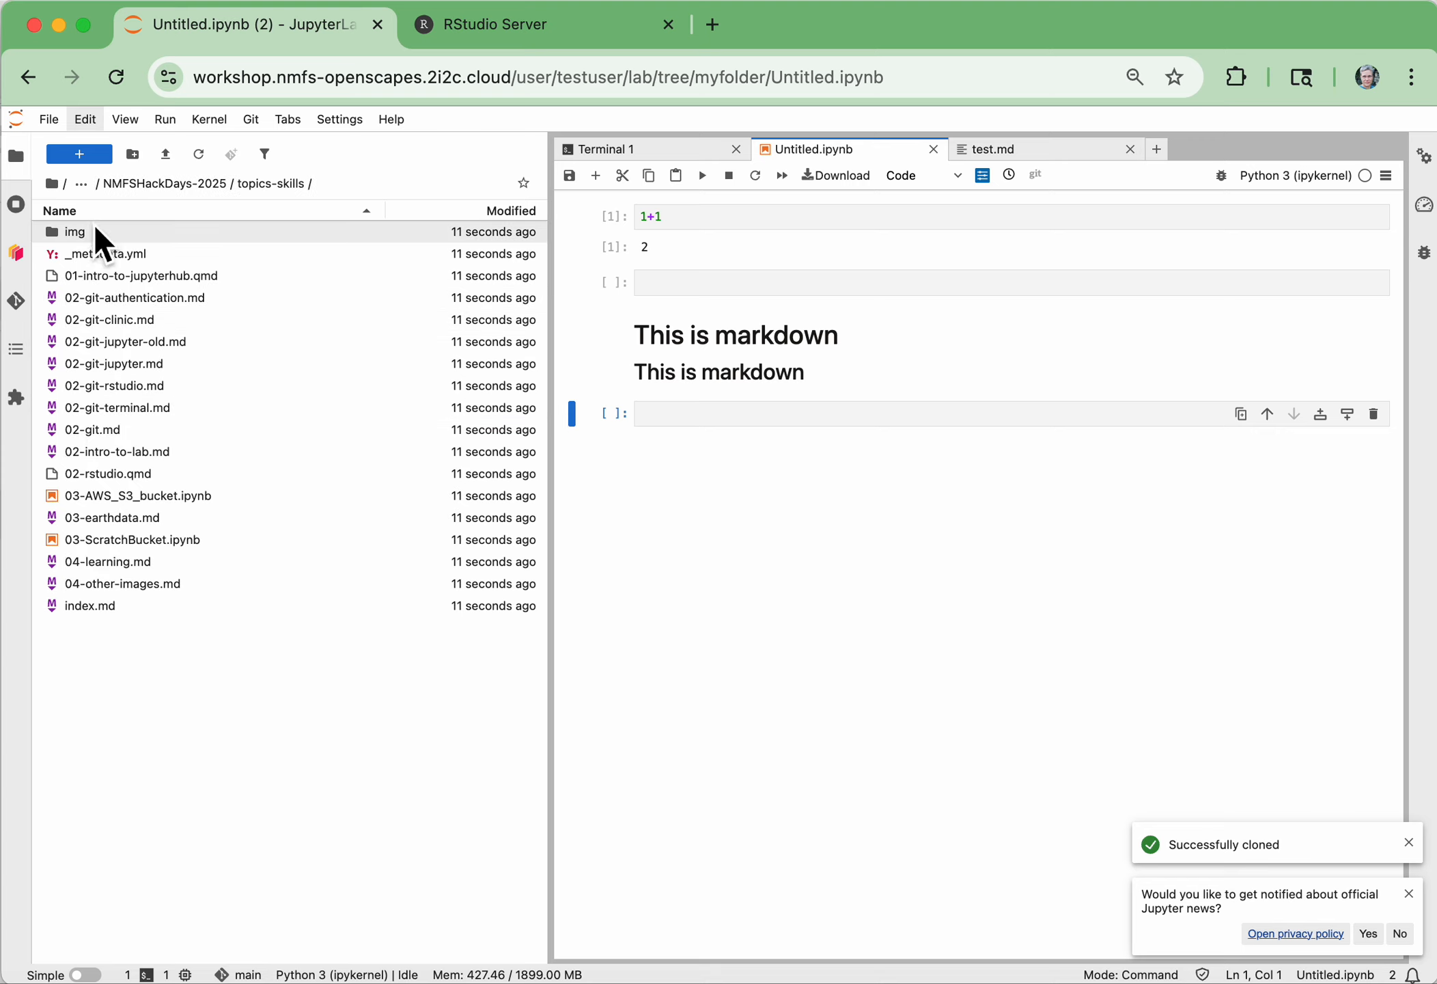
left_click(60, 240)
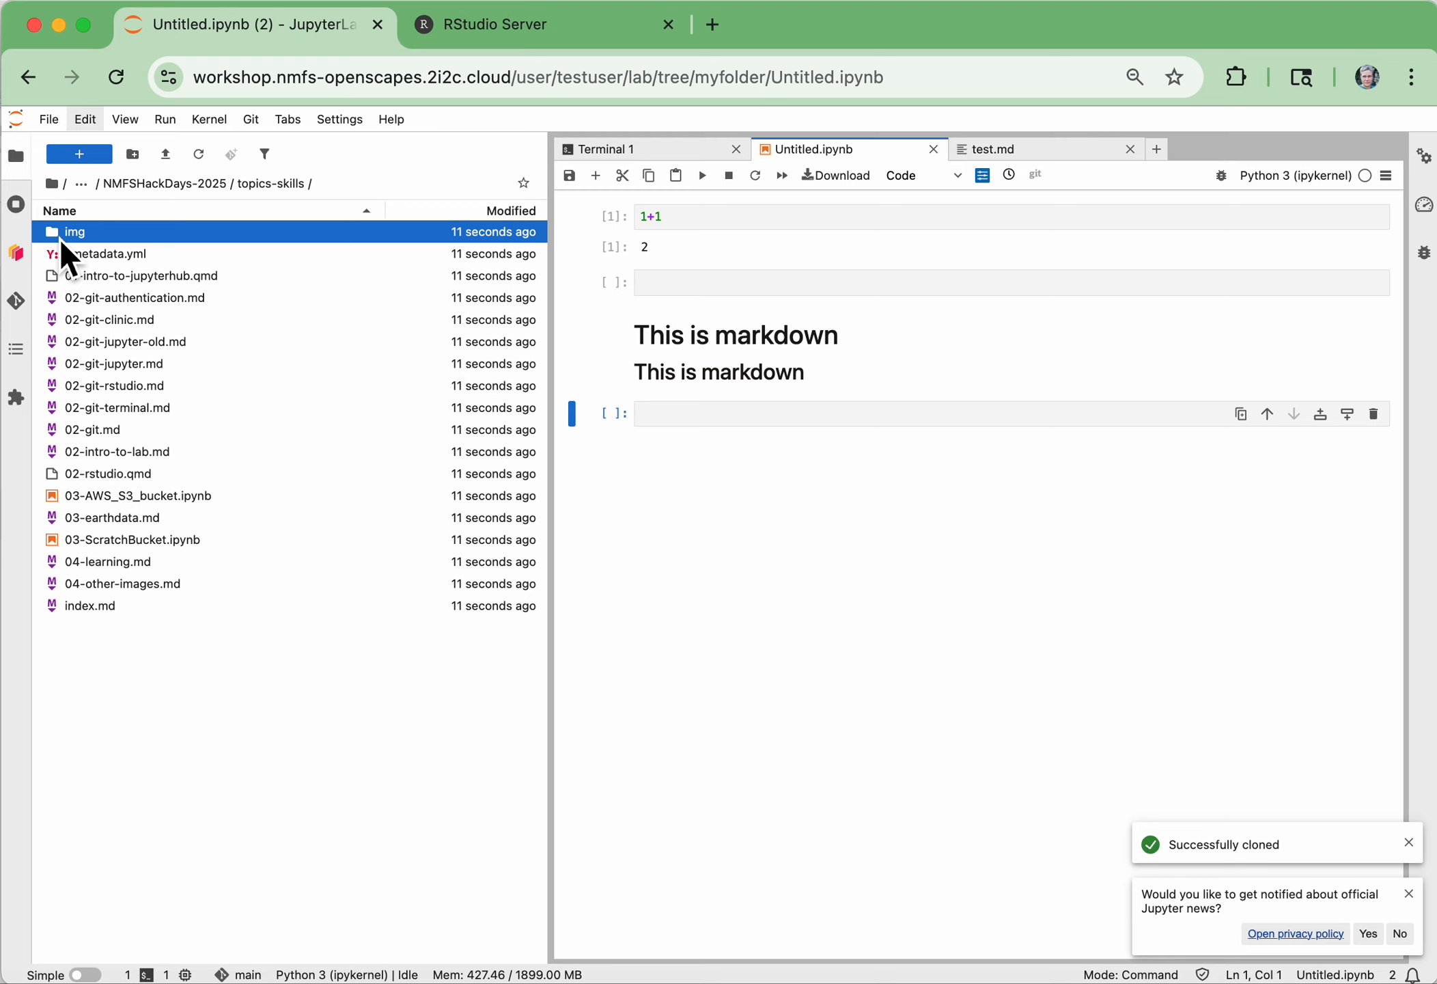
left_click(205, 183)
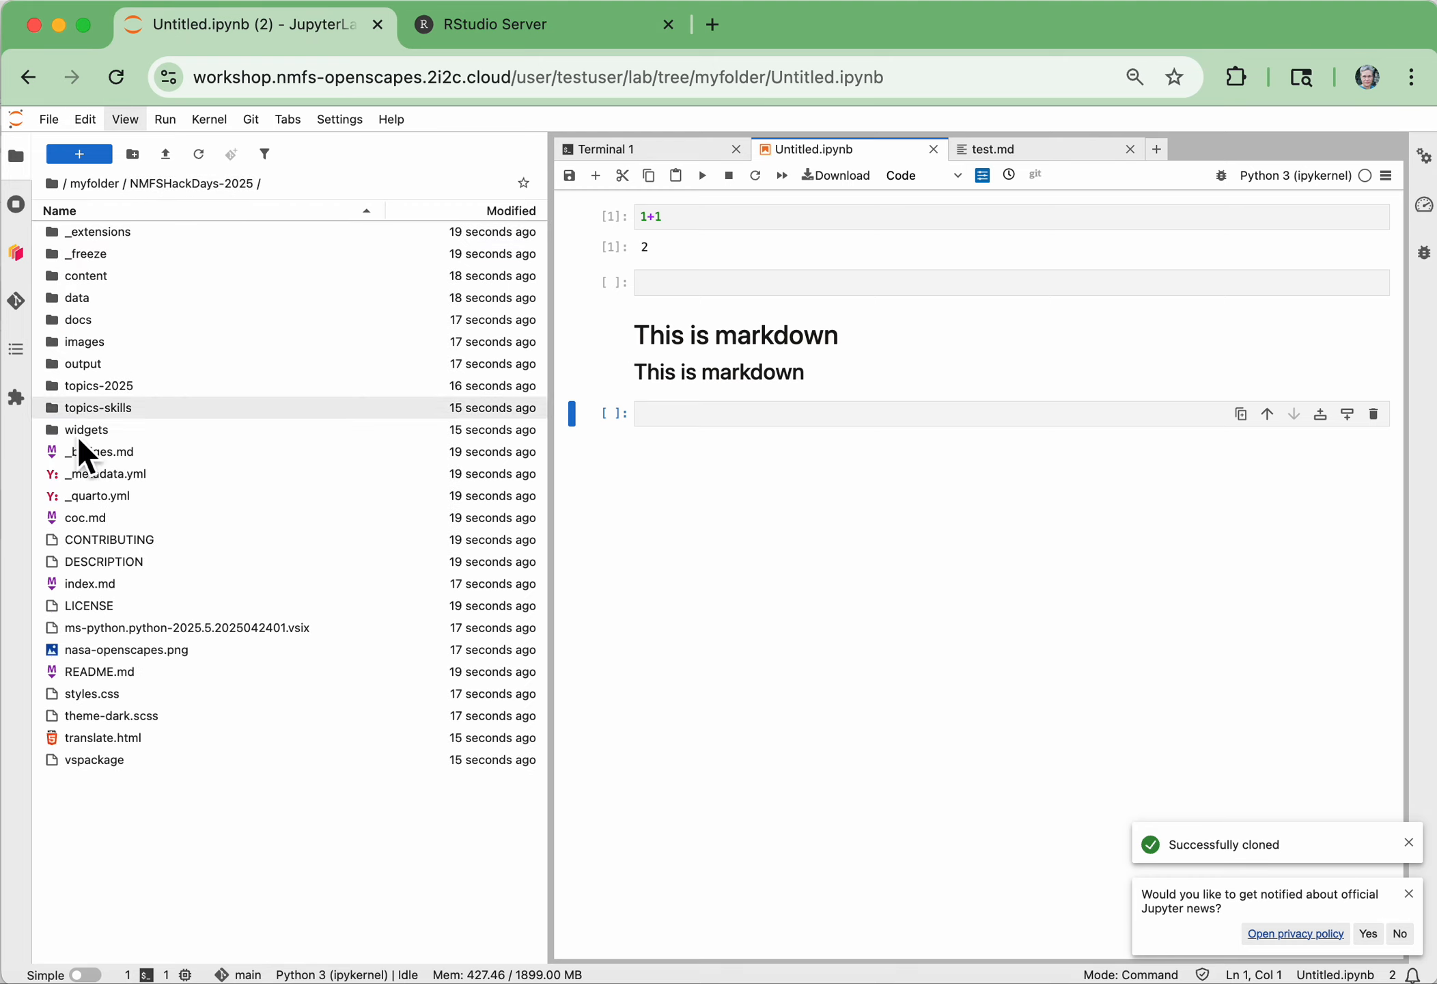
Open the notebook 0-earthdata-catalog.ipynb from topics-2025/2025-02-14-earthdata and skim its contents
double_click(106, 386)
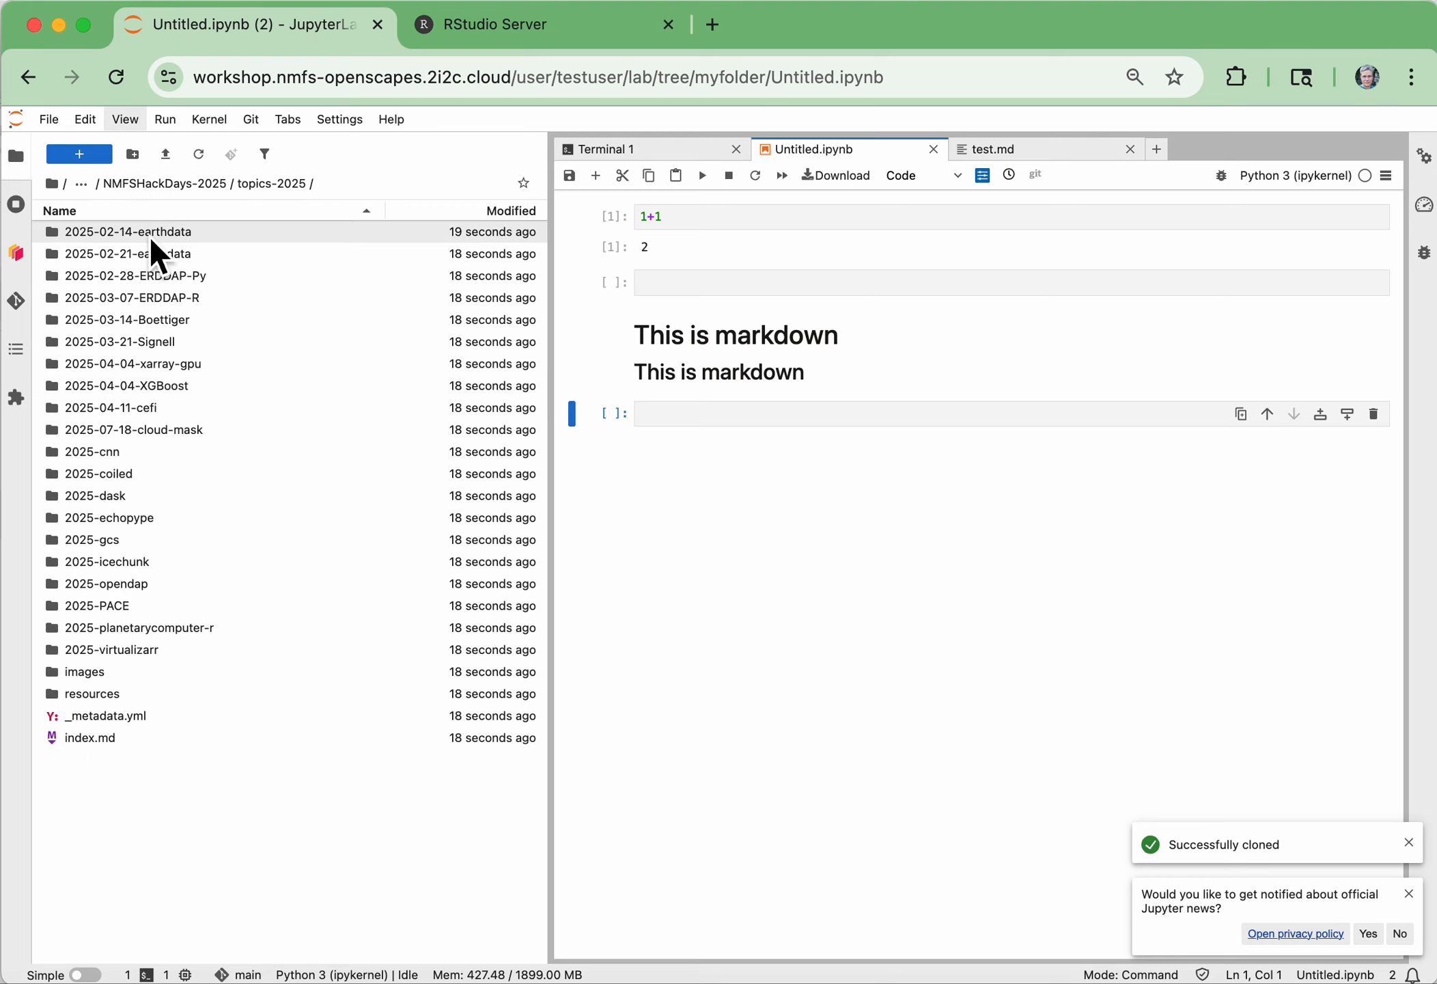
double_click(151, 240)
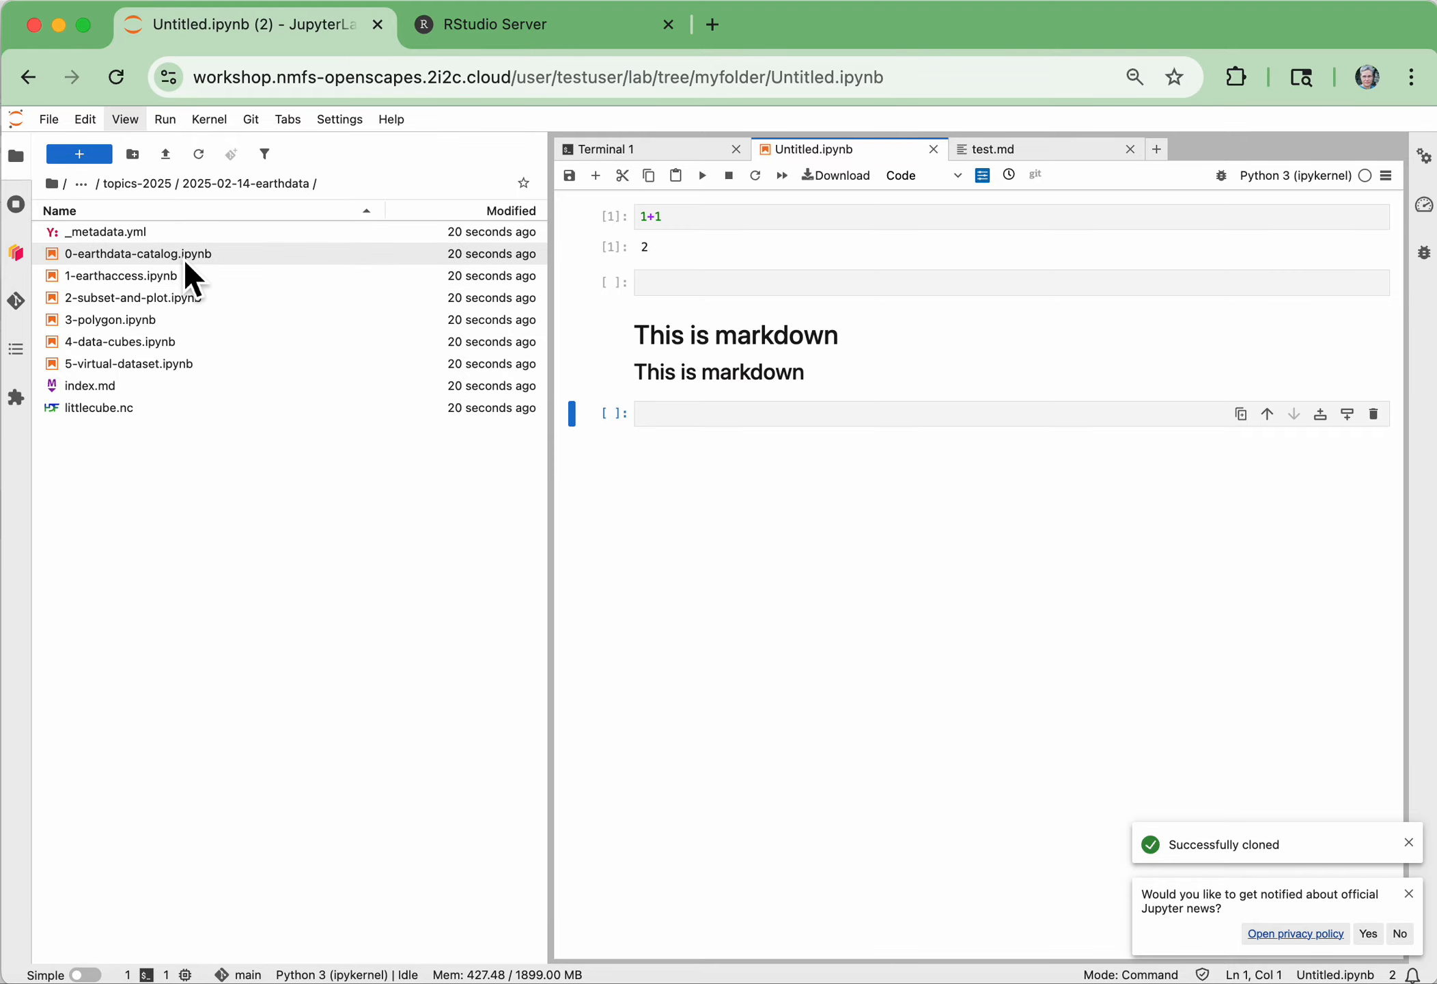
double_click(175, 254)
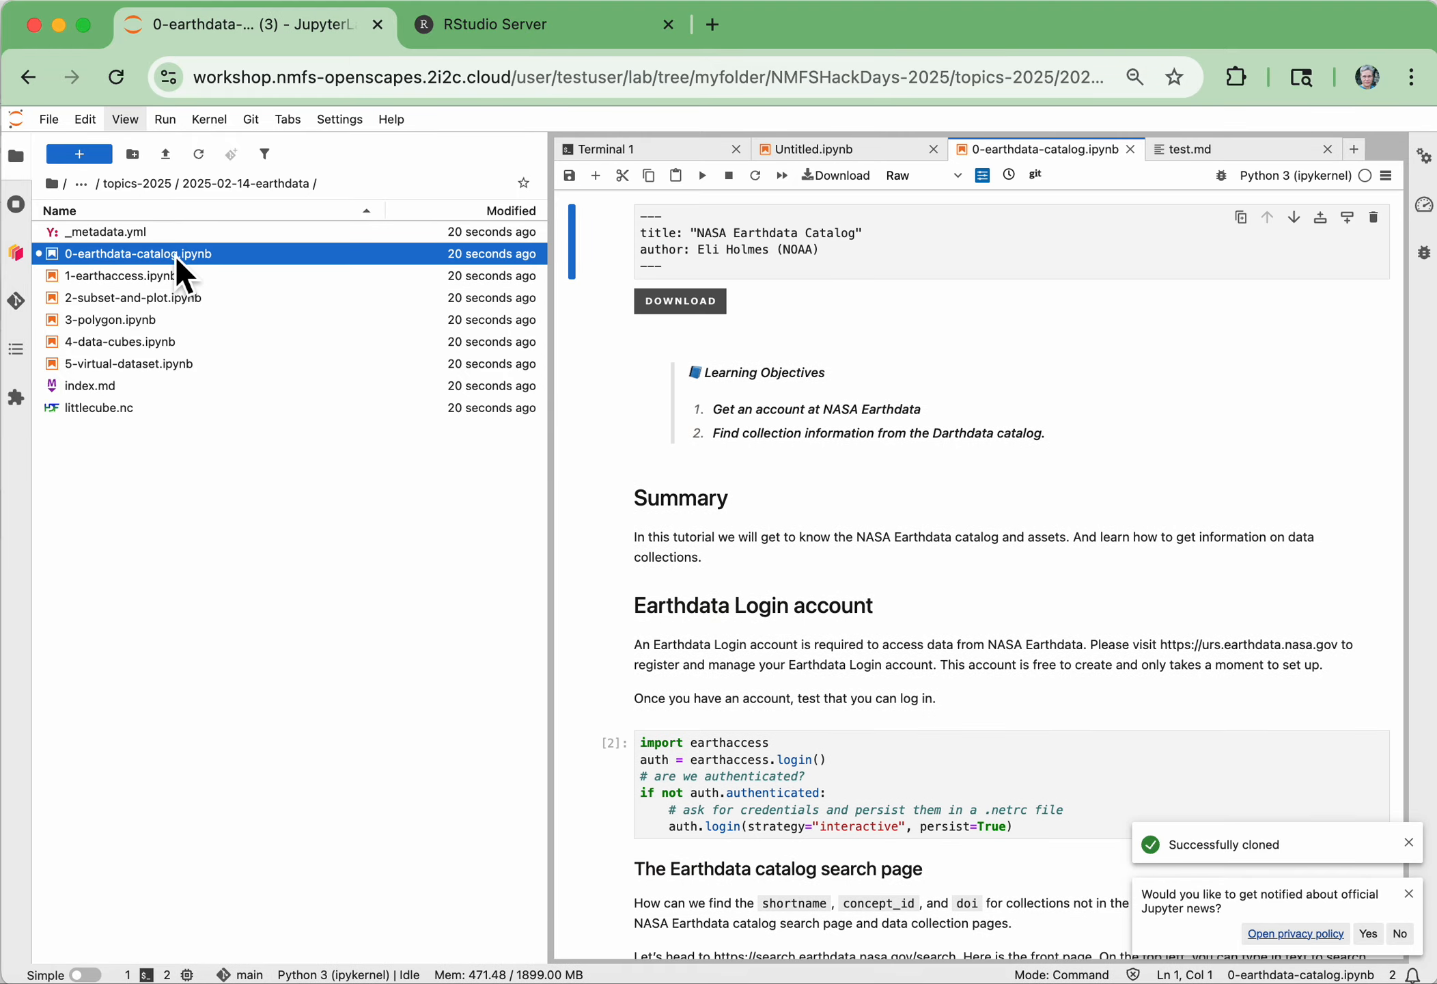
scroll(1058, 645, "down", 4)
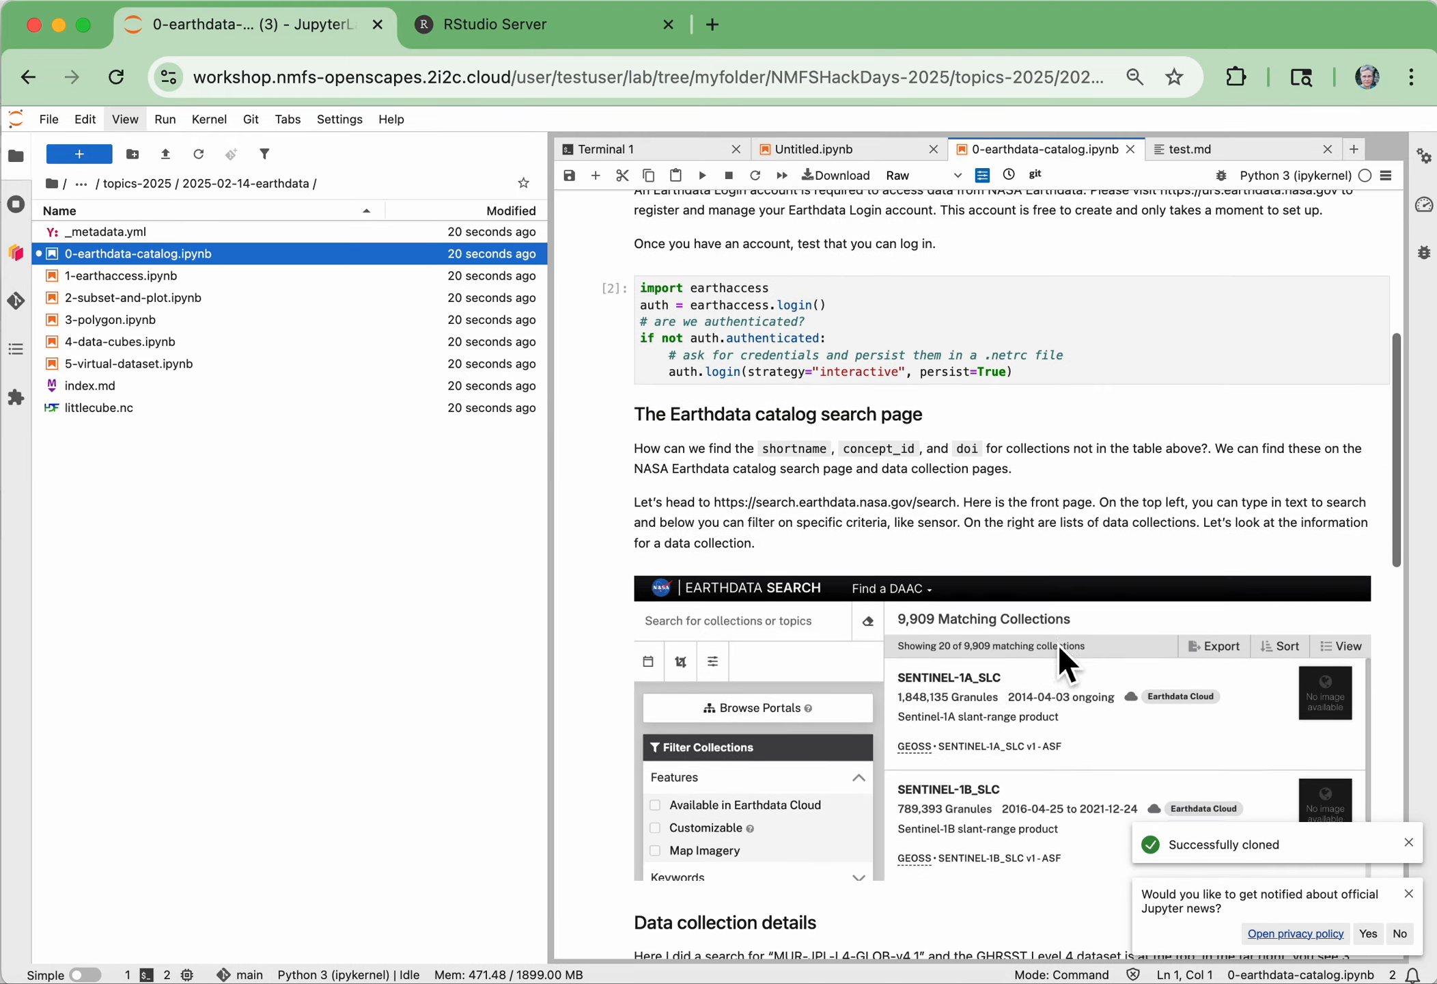
scroll(1059, 652, "up", 4)
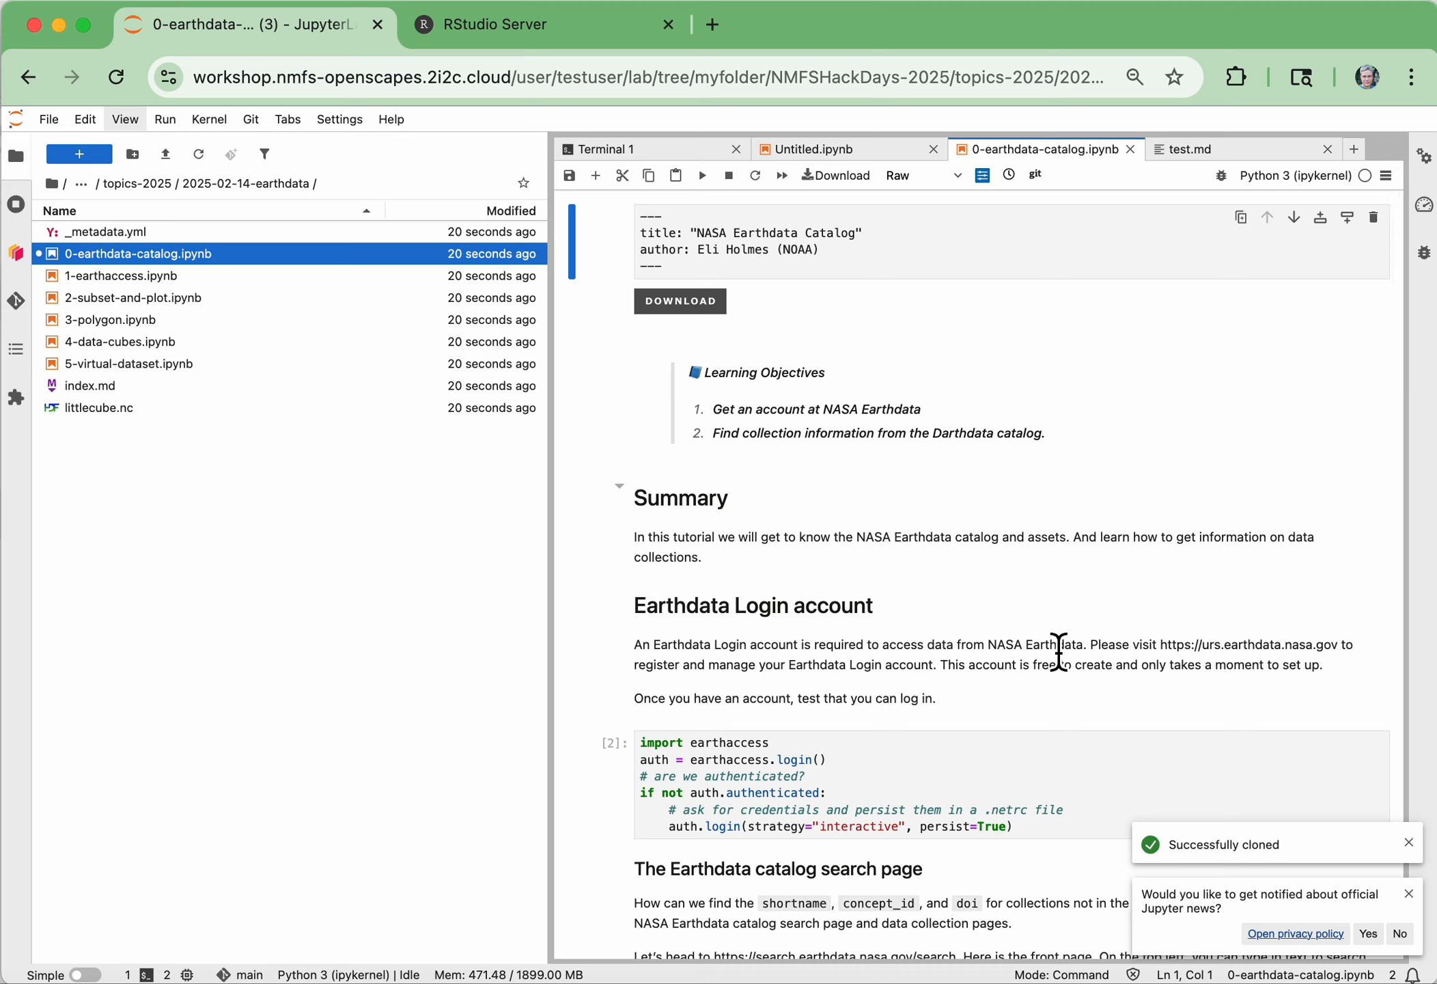
View the Git status of the NMFSHackDays-2025 repository in JupyterLab
left_click(18, 300)
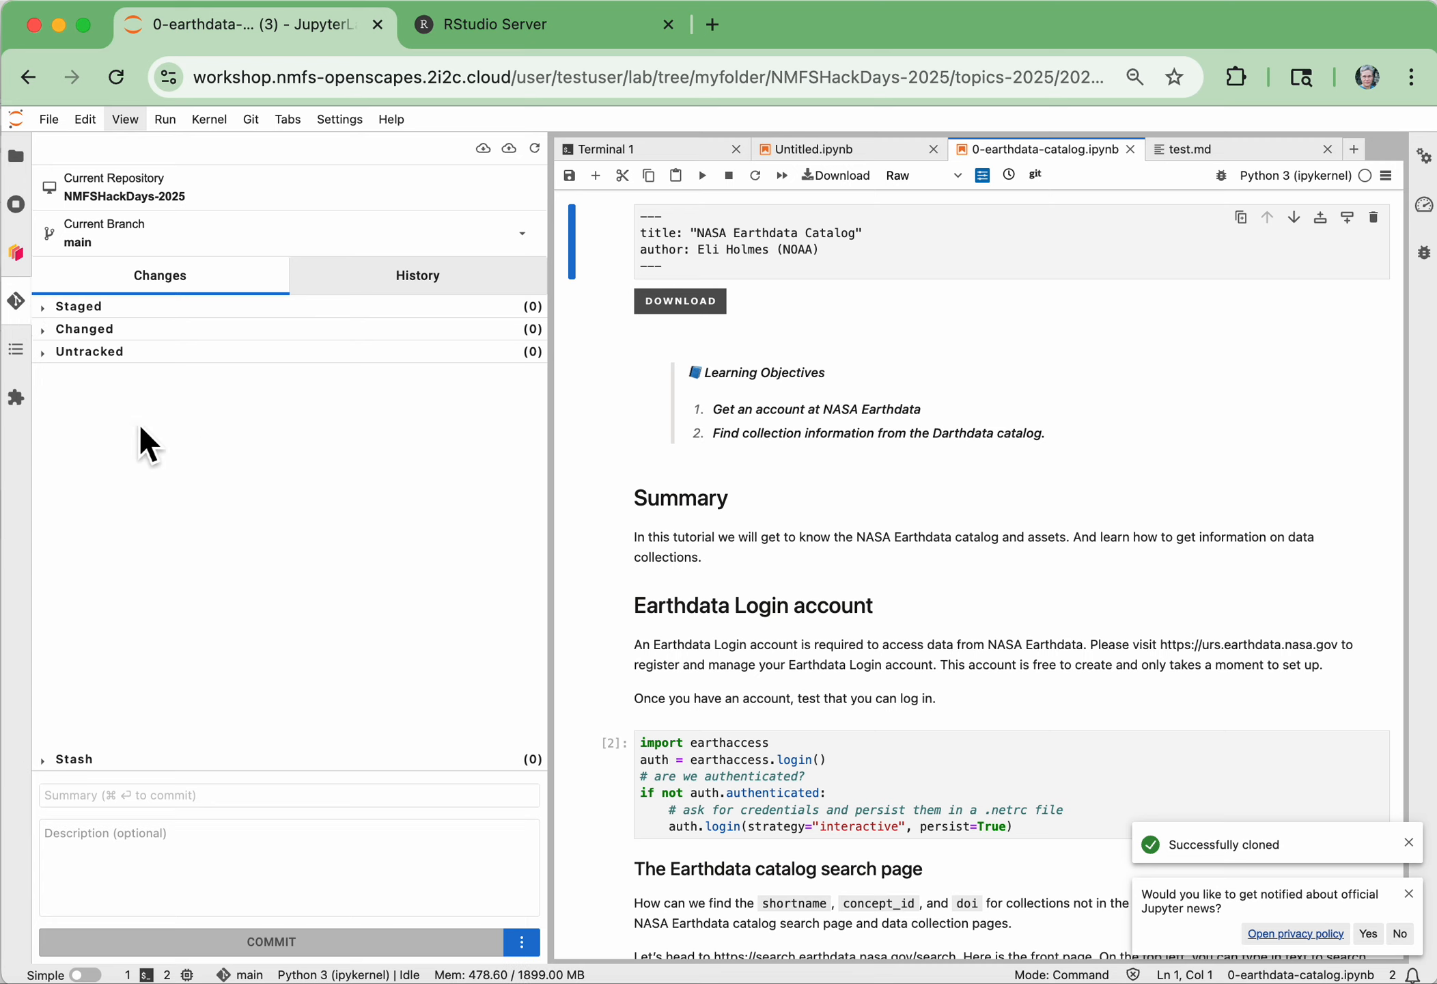
left_click(61, 128)
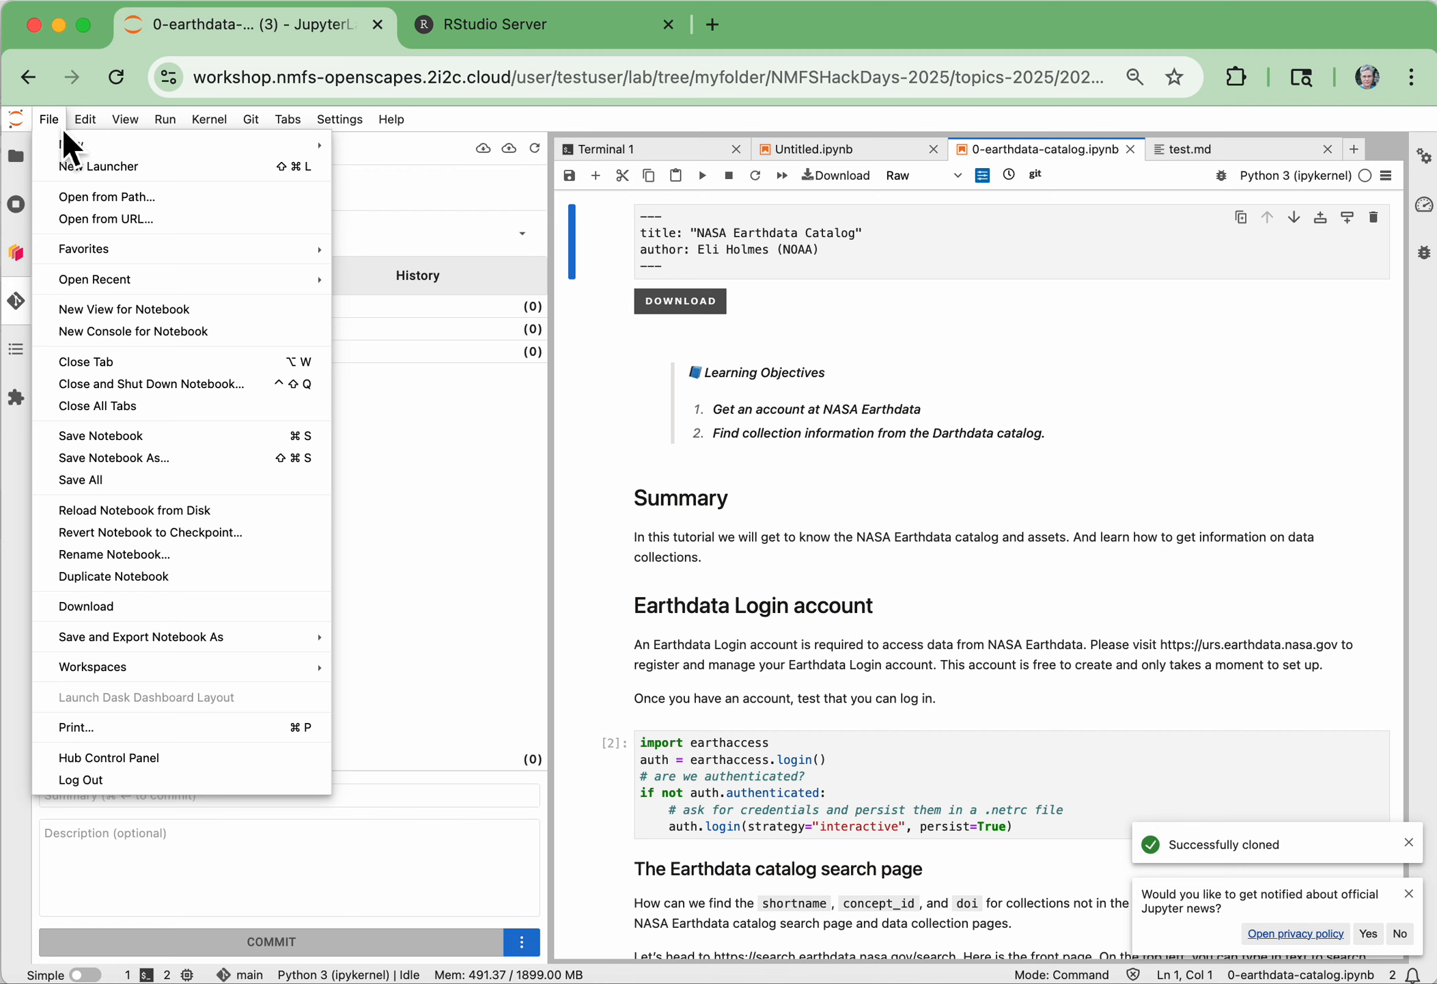
left_click(63, 131)
Switch to RStudio, narrow the console in favour of the neighbouring panes, and list the files in the home directory
left_click(550, 37)
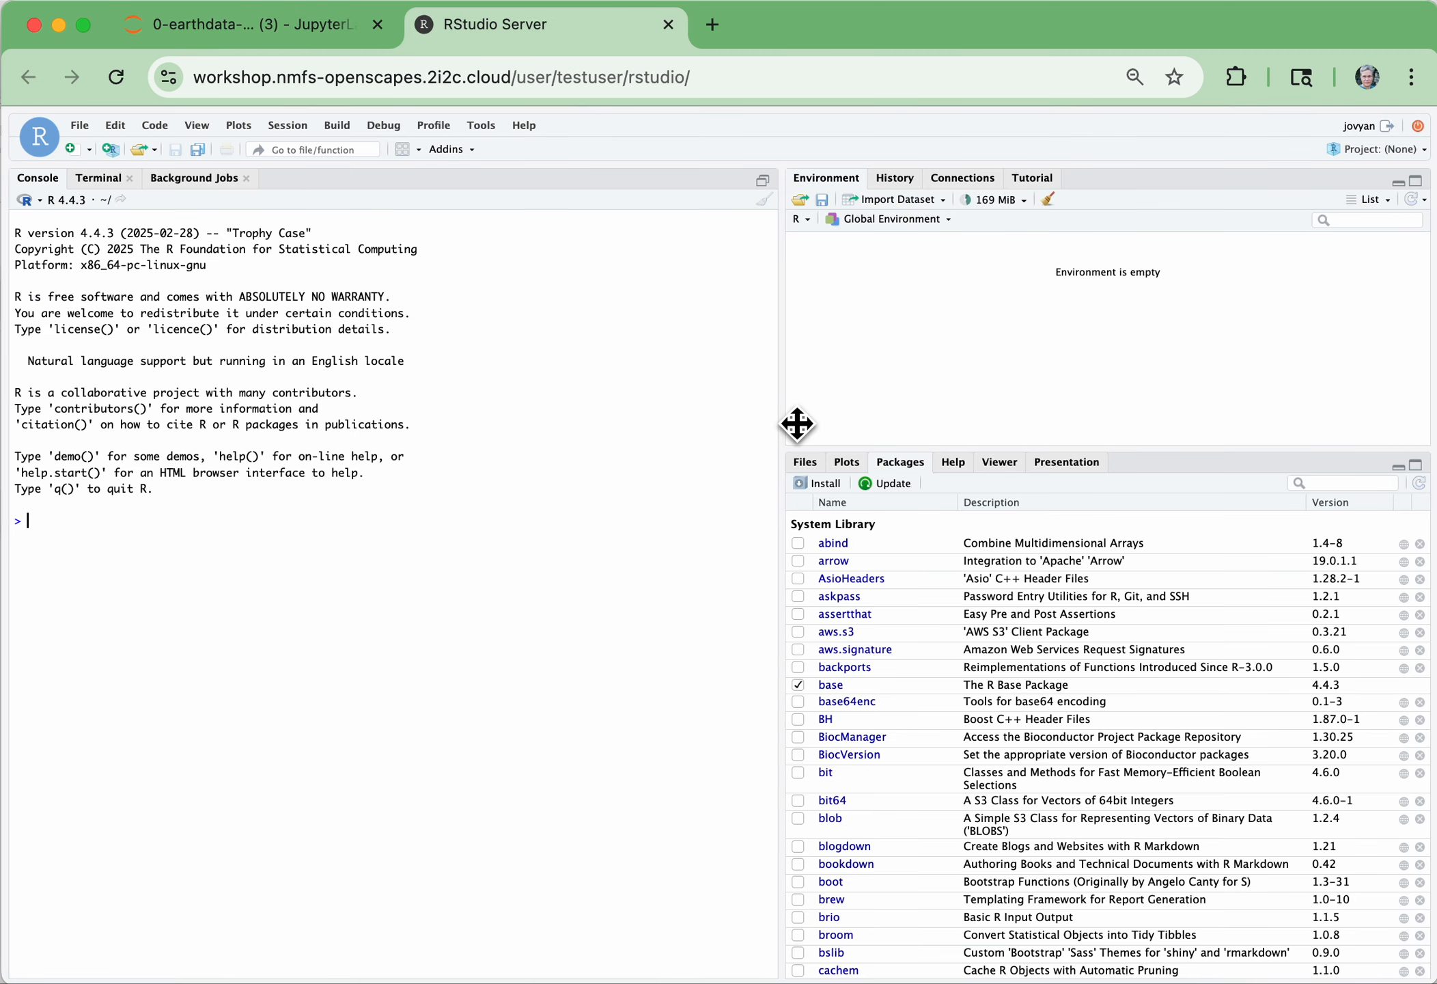
left_click_drag(784, 410, 468, 390)
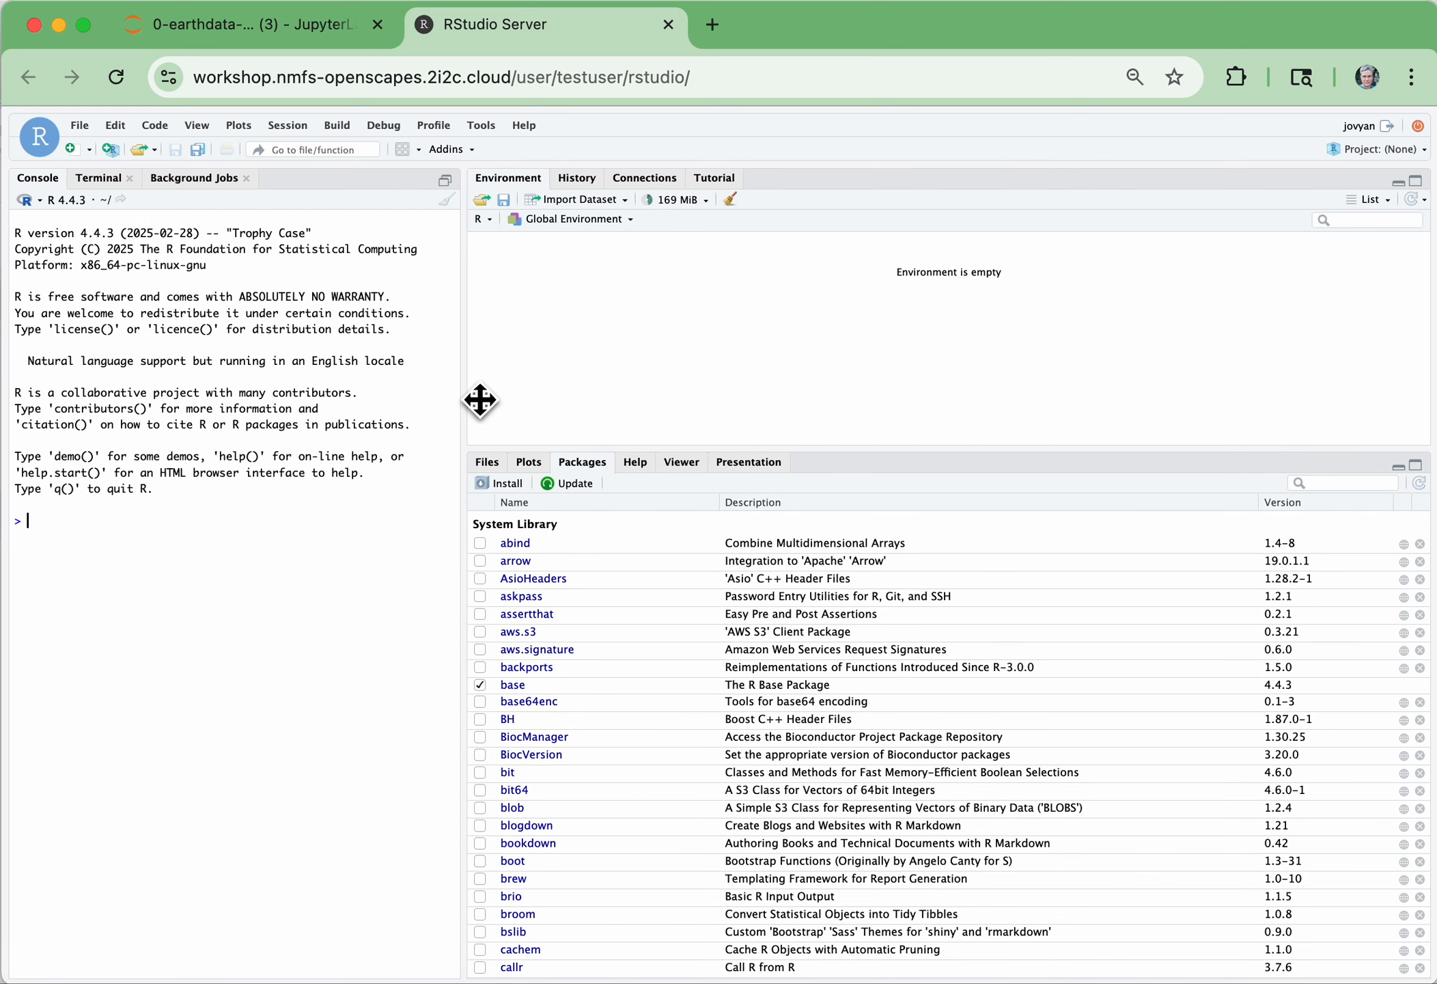
left_click(492, 460)
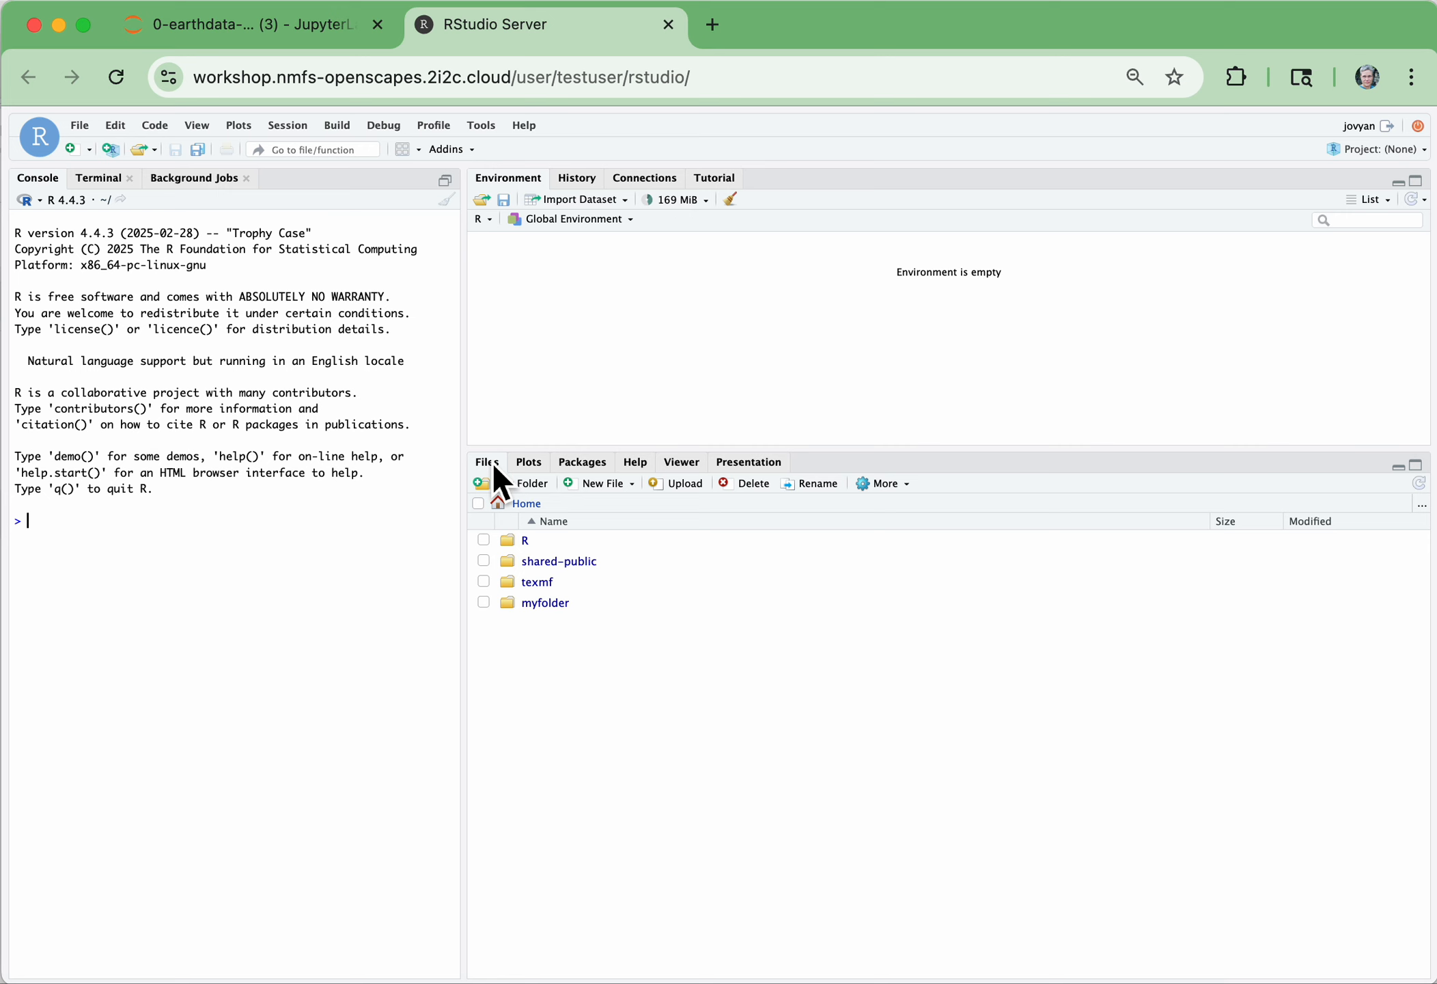
Switch back to JupyterLab and show the root directory in its file browser for comparison with RStudio's home folder
left_click(235, 38)
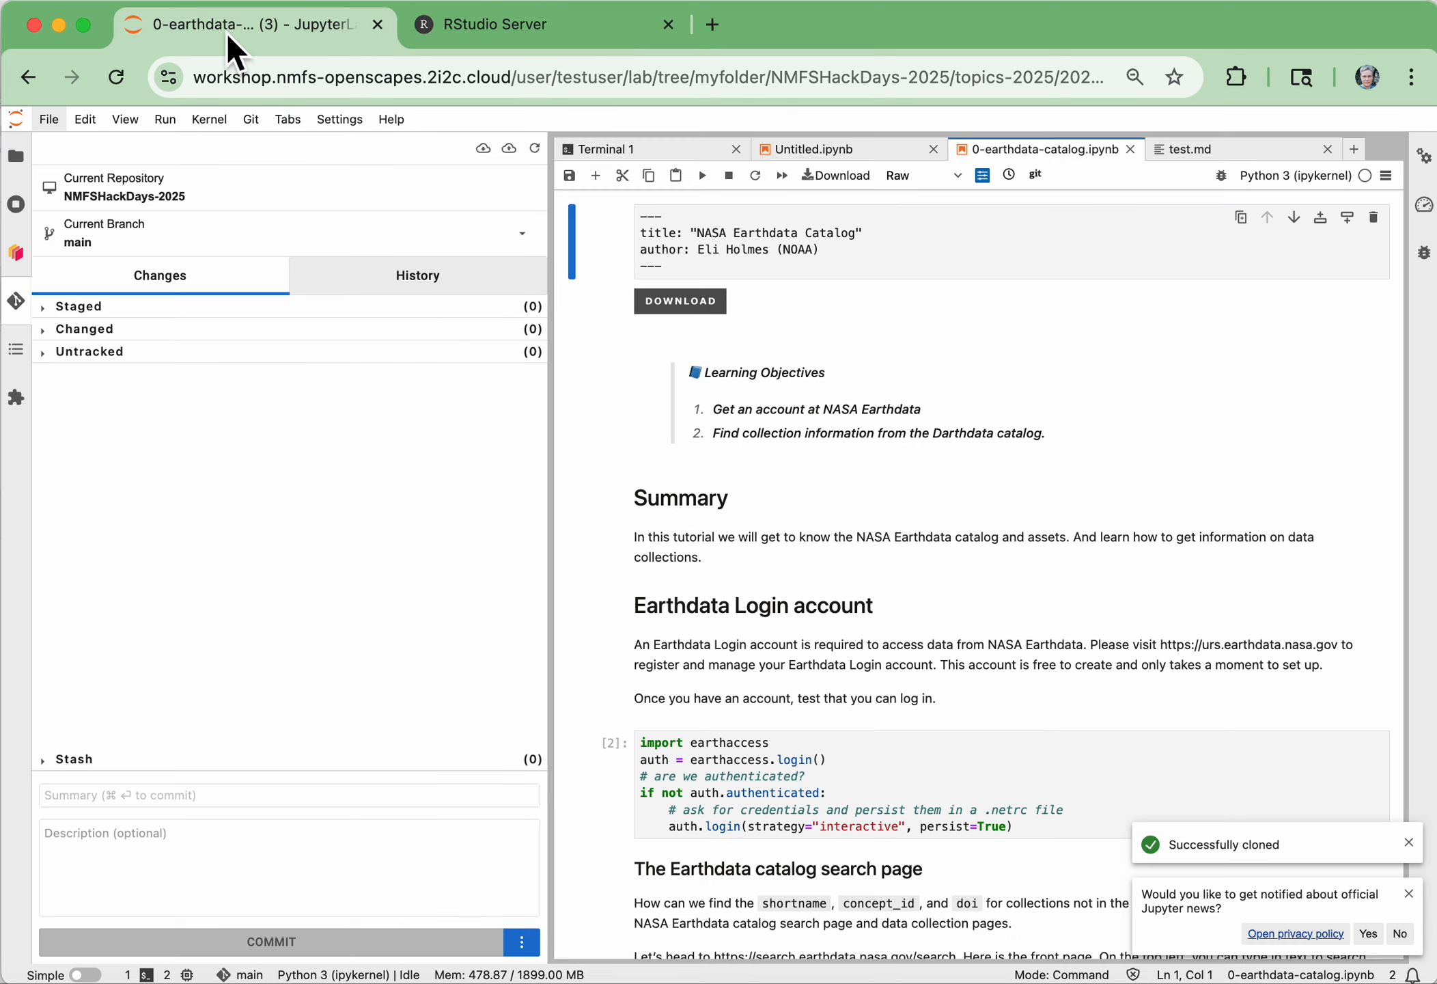
left_click(22, 160)
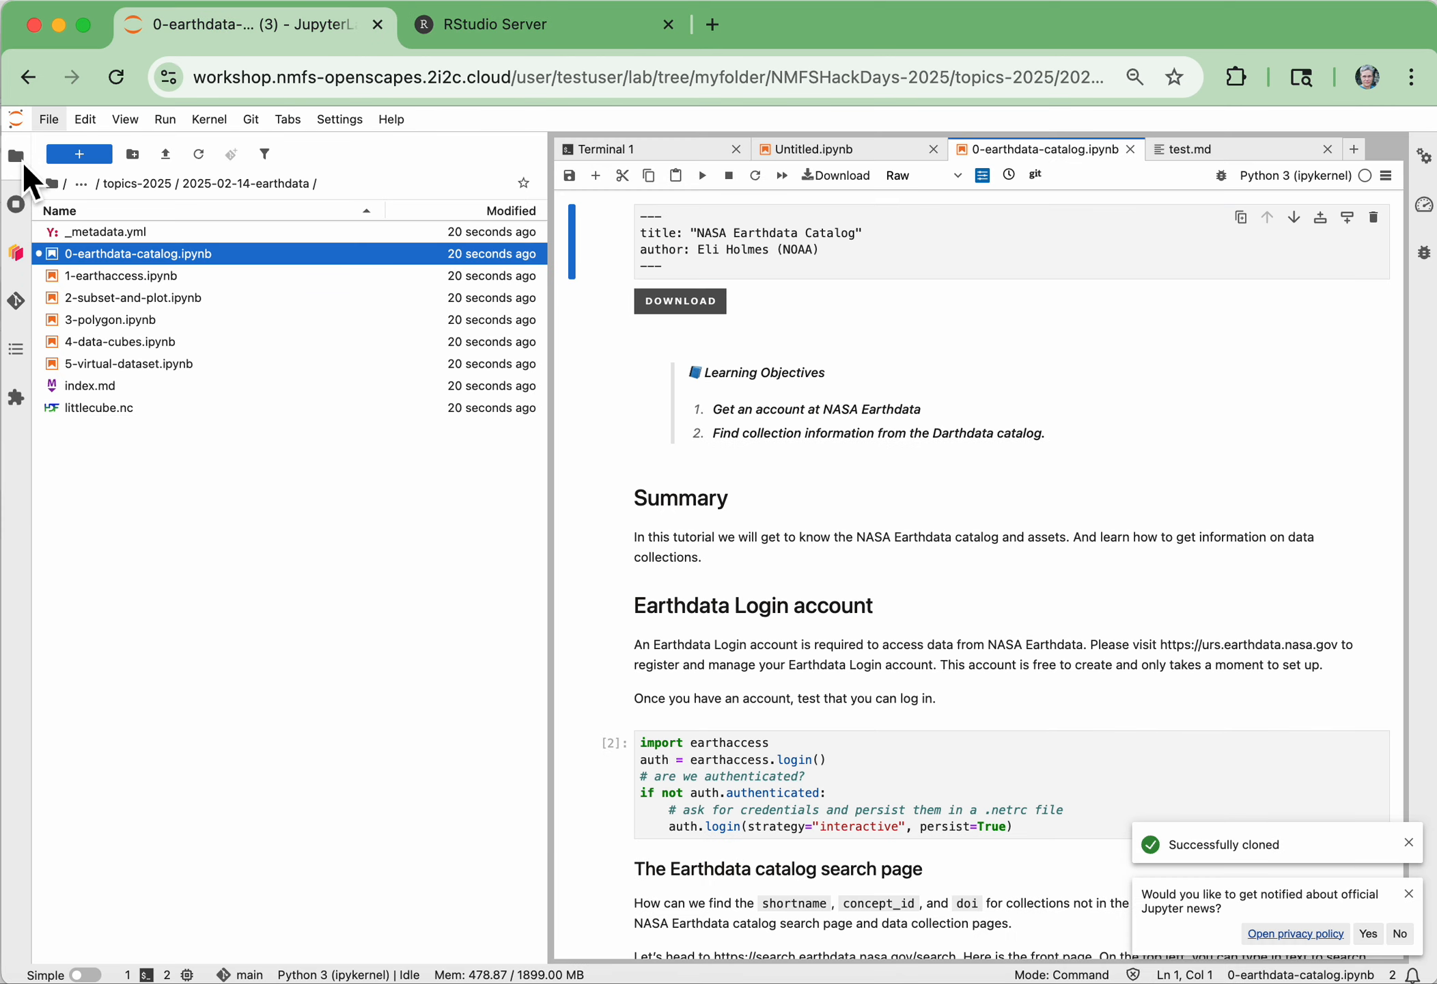
left_click(69, 190)
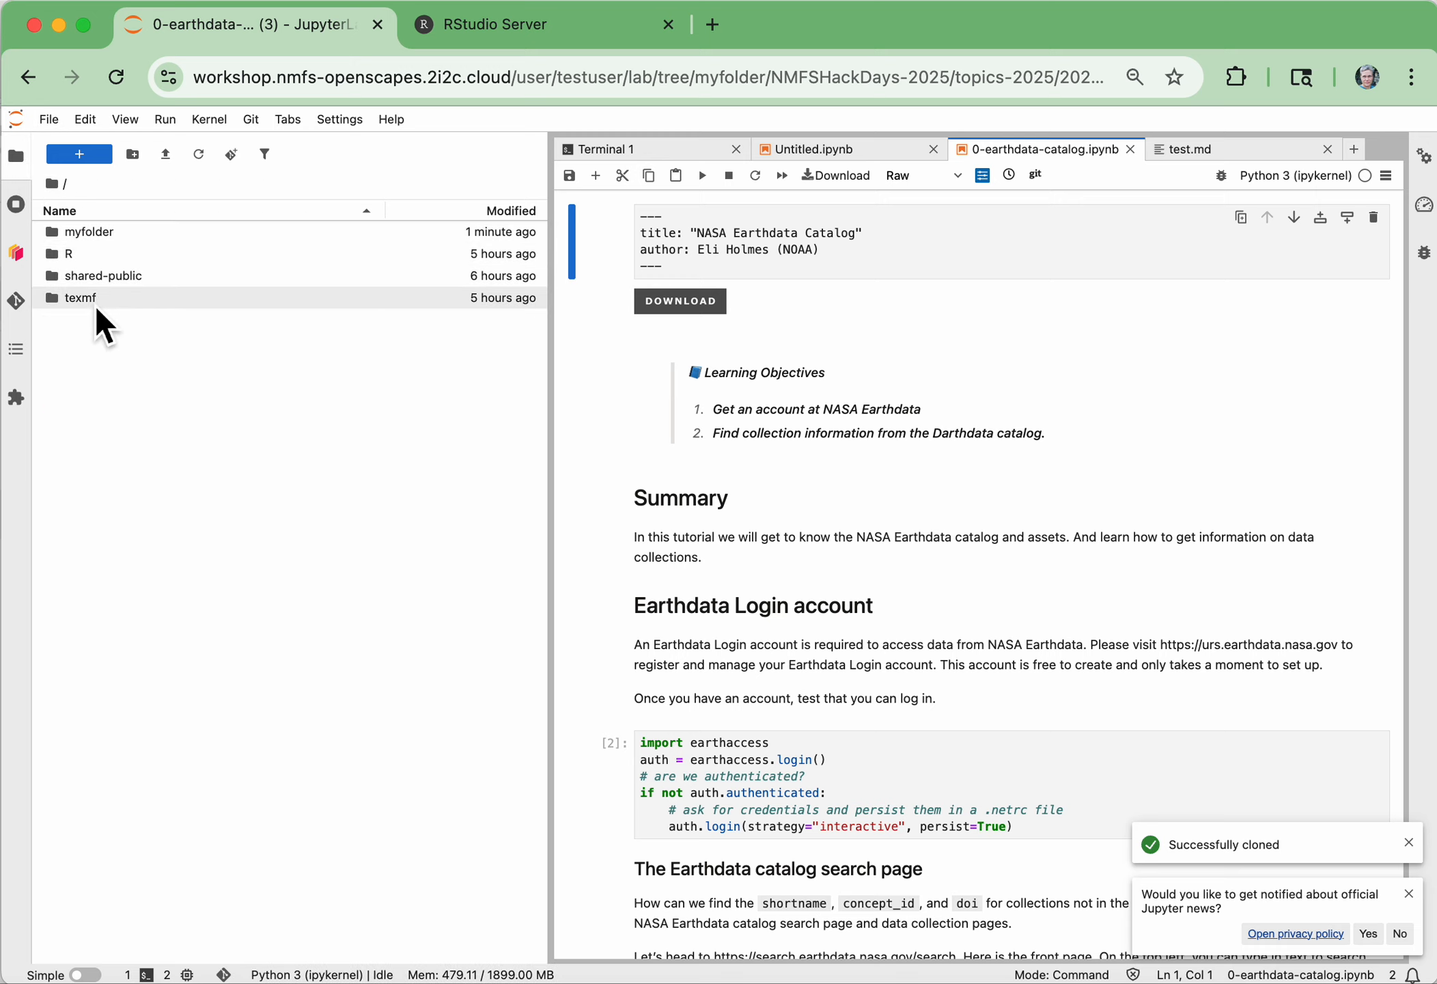
Switch to RStudio, view the R package library and the package installation options, and leave without installing anything
left_click(553, 37)
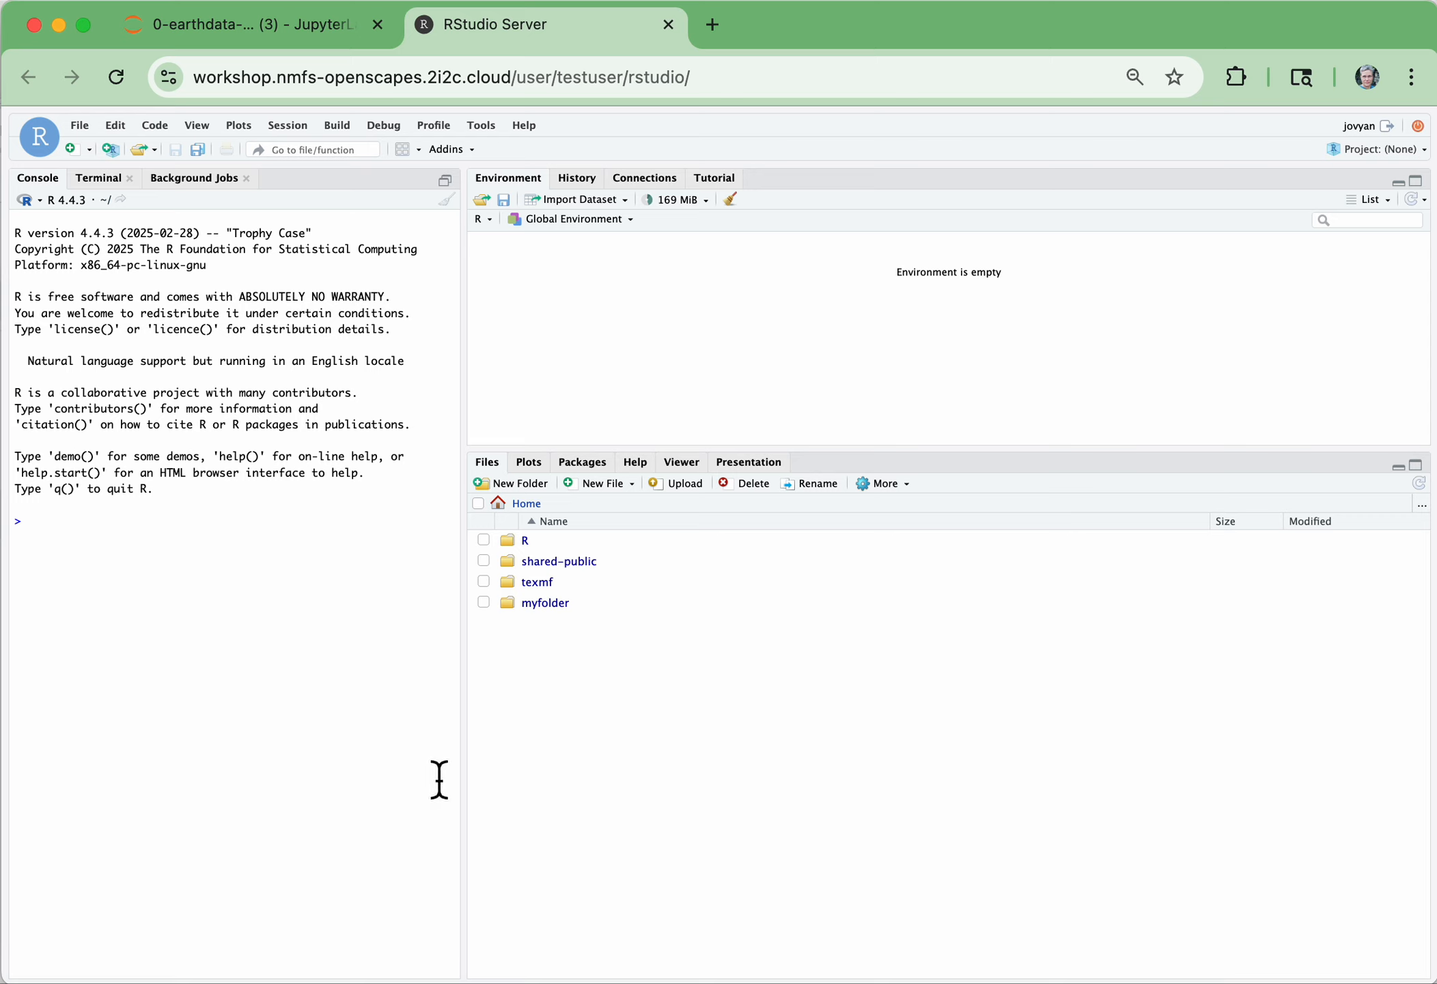
left_click(589, 466)
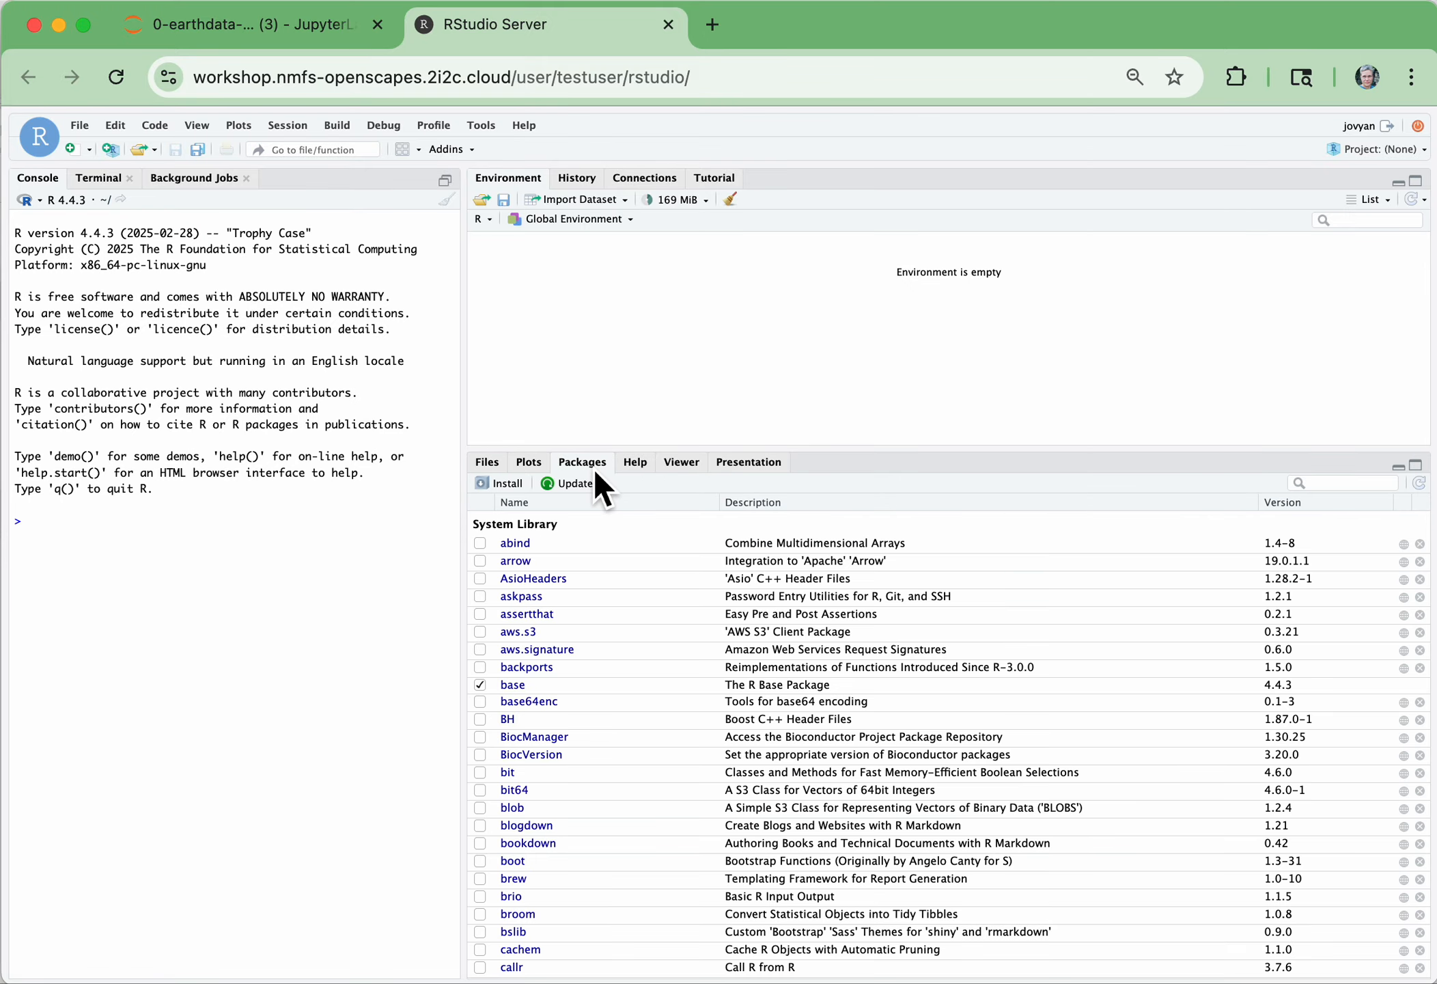
left_click(509, 483)
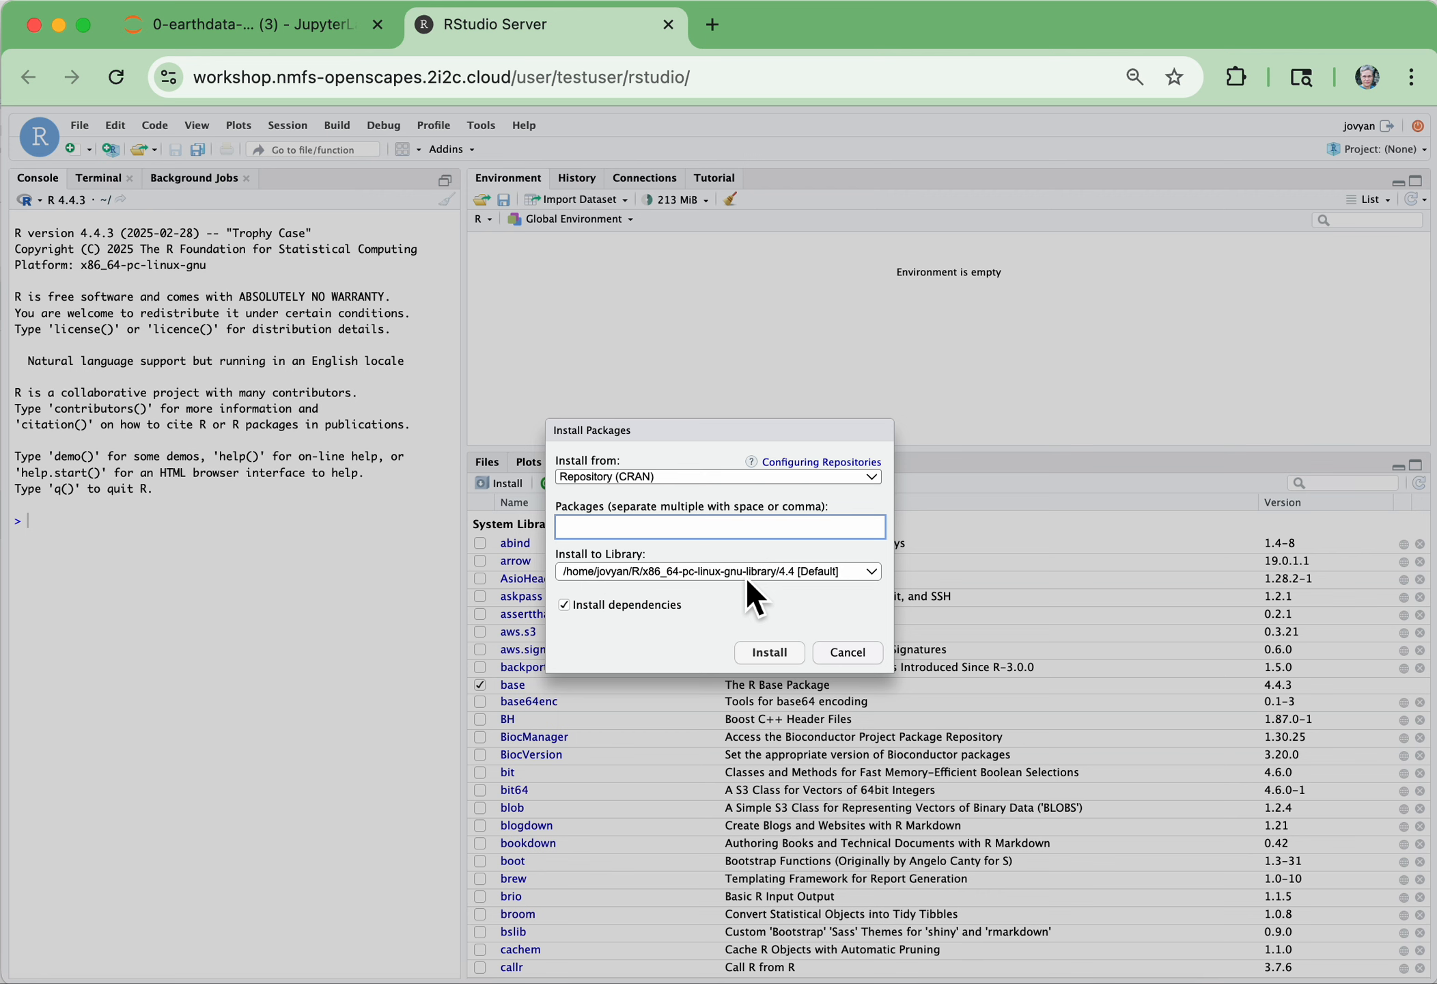
left_click(866, 652)
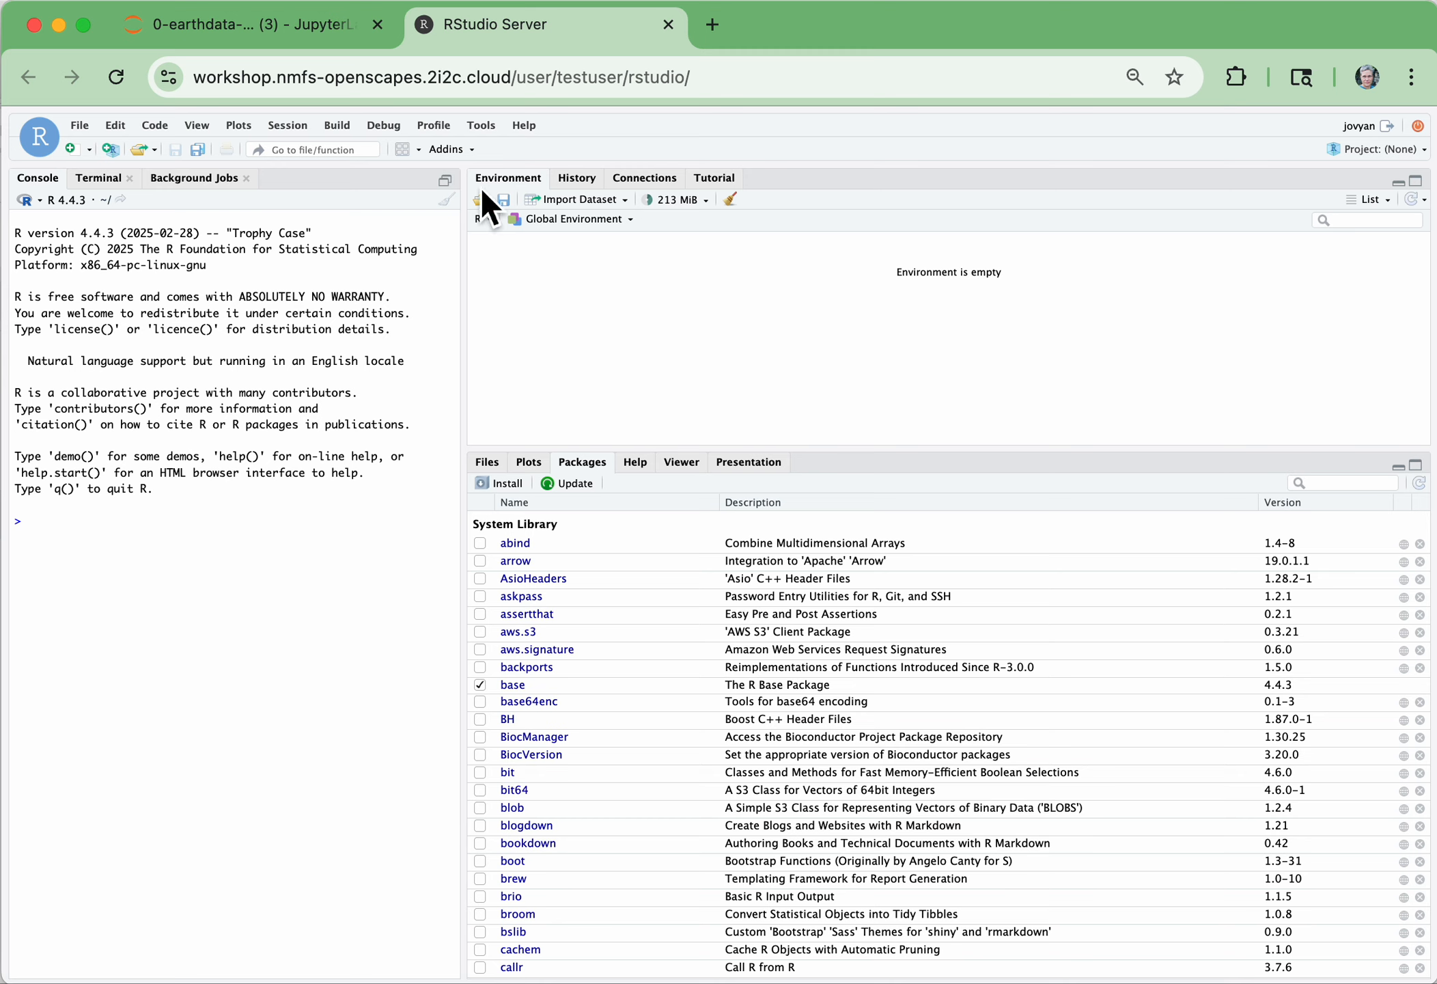
Browse from the home directory through myfolder to the contents of NMFSHackDays-2025 in RStudio
left_click(487, 462)
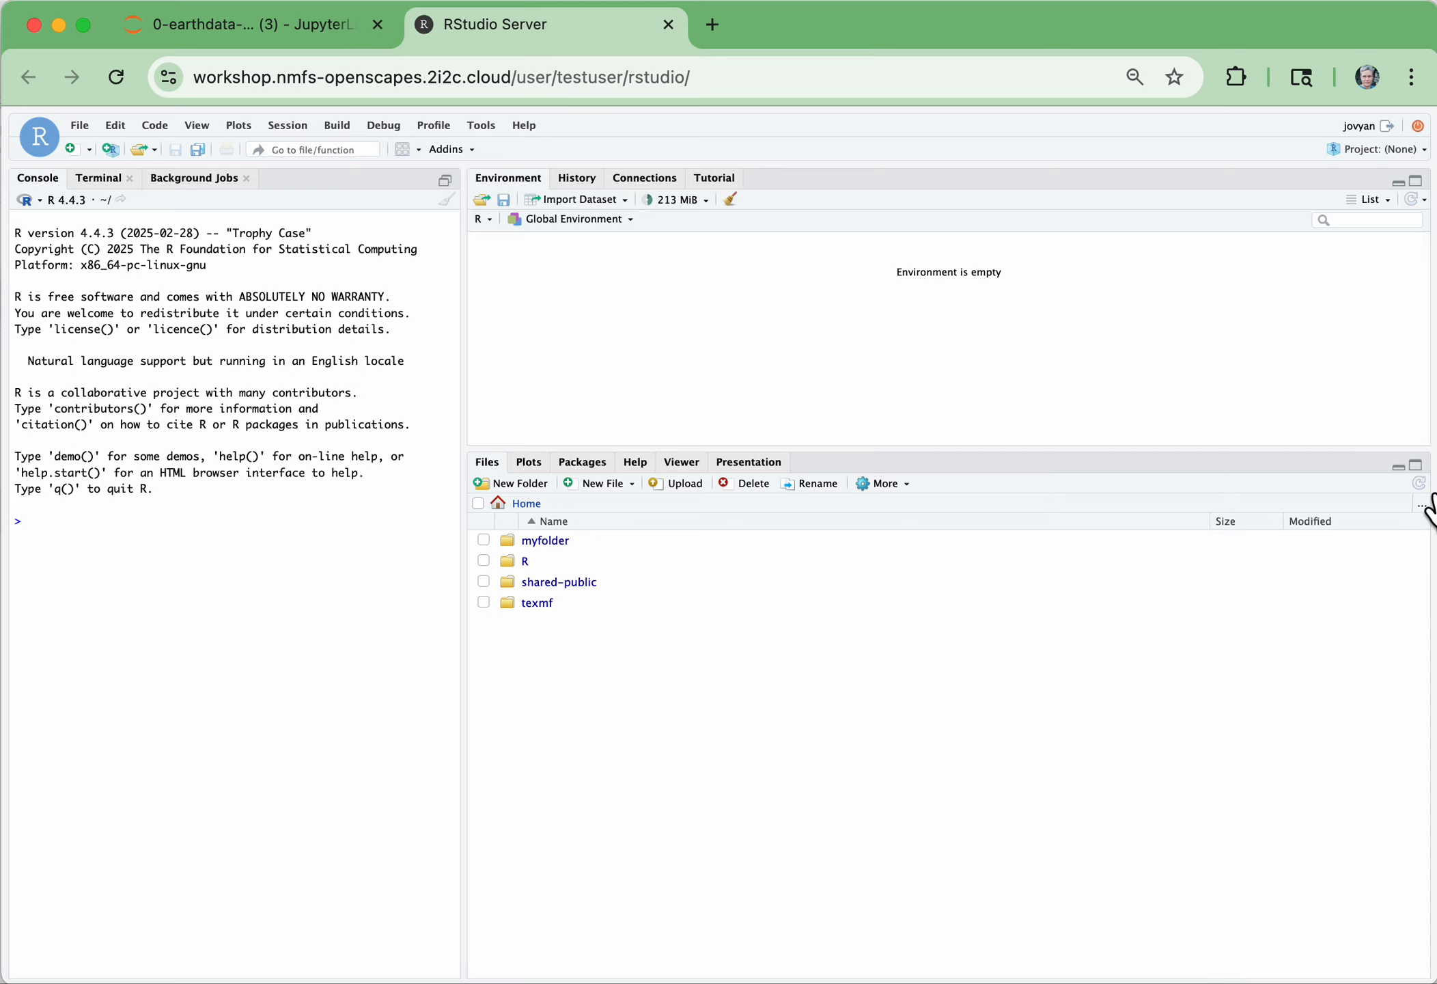
left_click(565, 544)
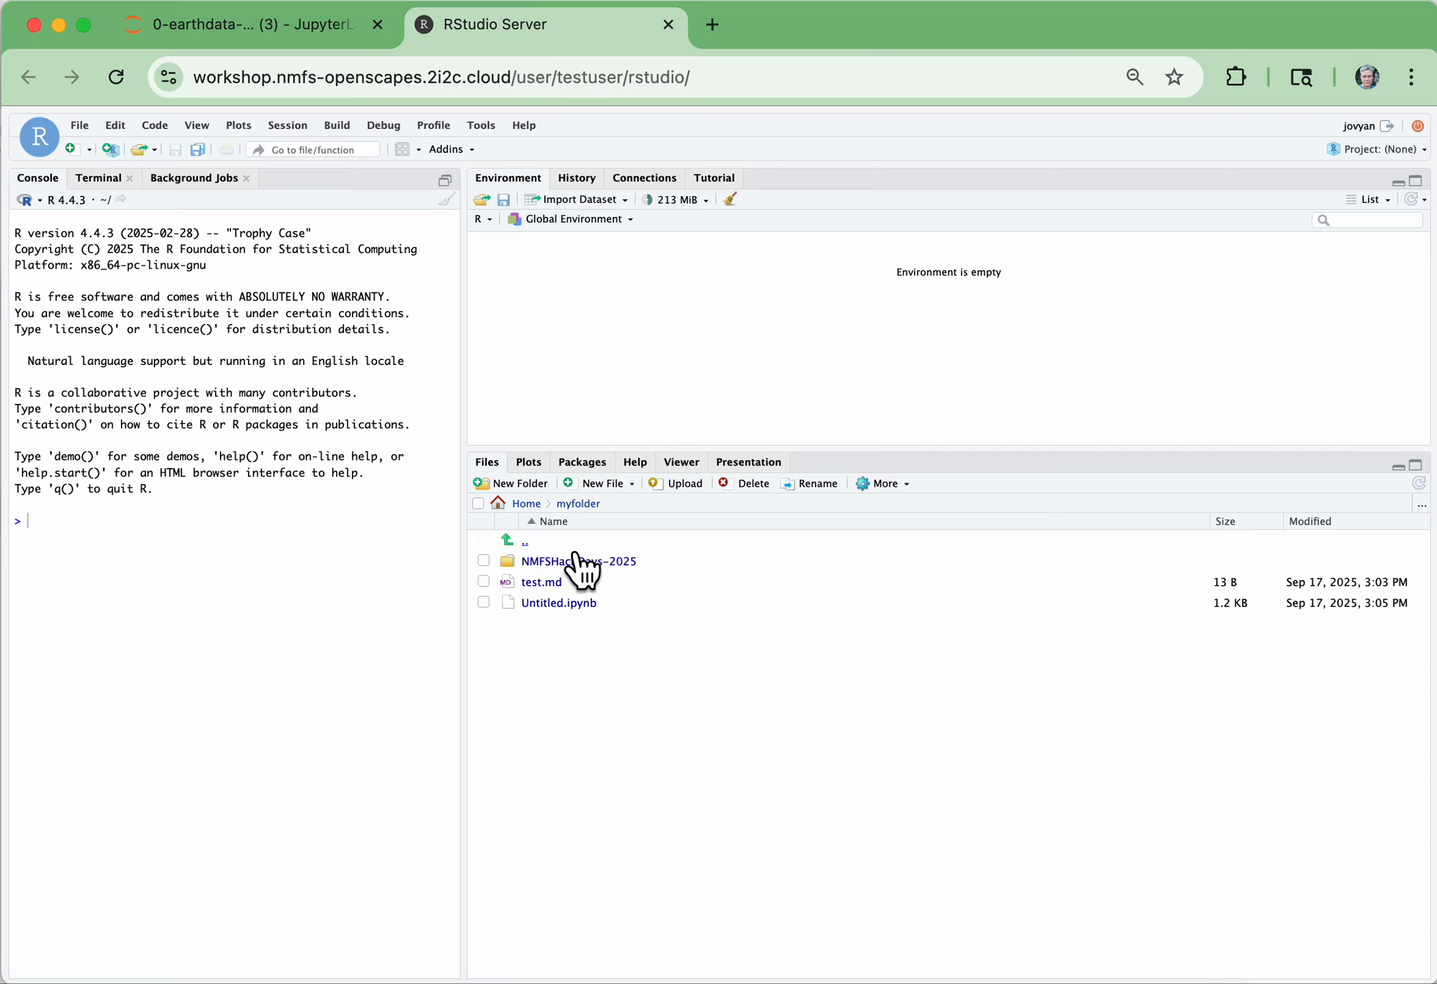
left_click(613, 562)
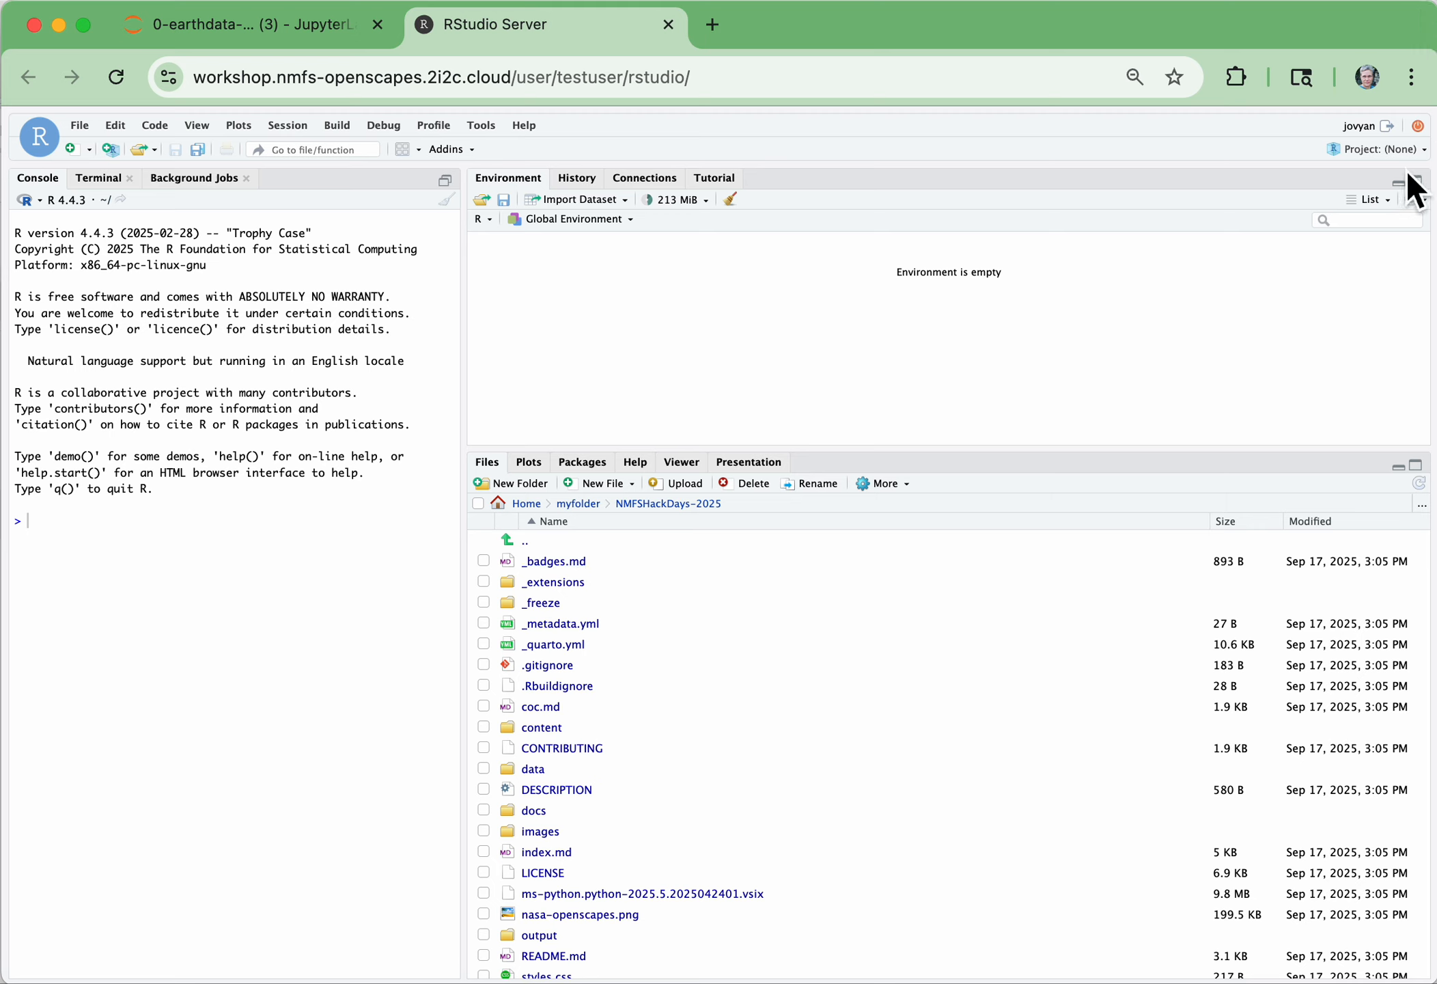
Create an RStudio project from the existing directory ~/myfolder/NMFSHackDays-2025 and display its Git status
left_click(1427, 151)
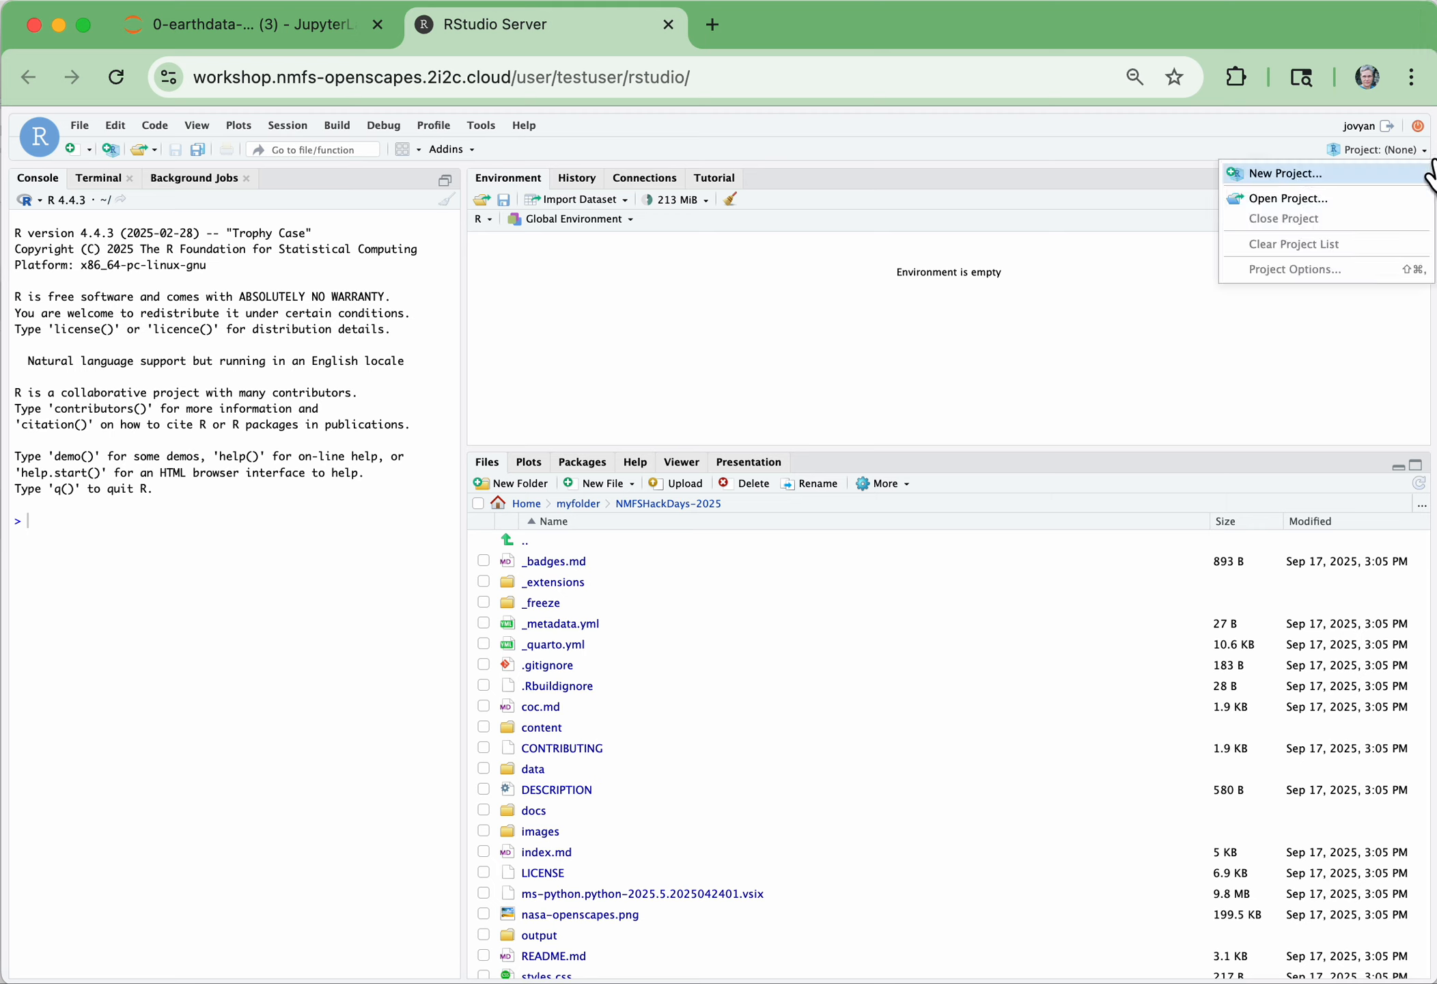
left_click(1294, 171)
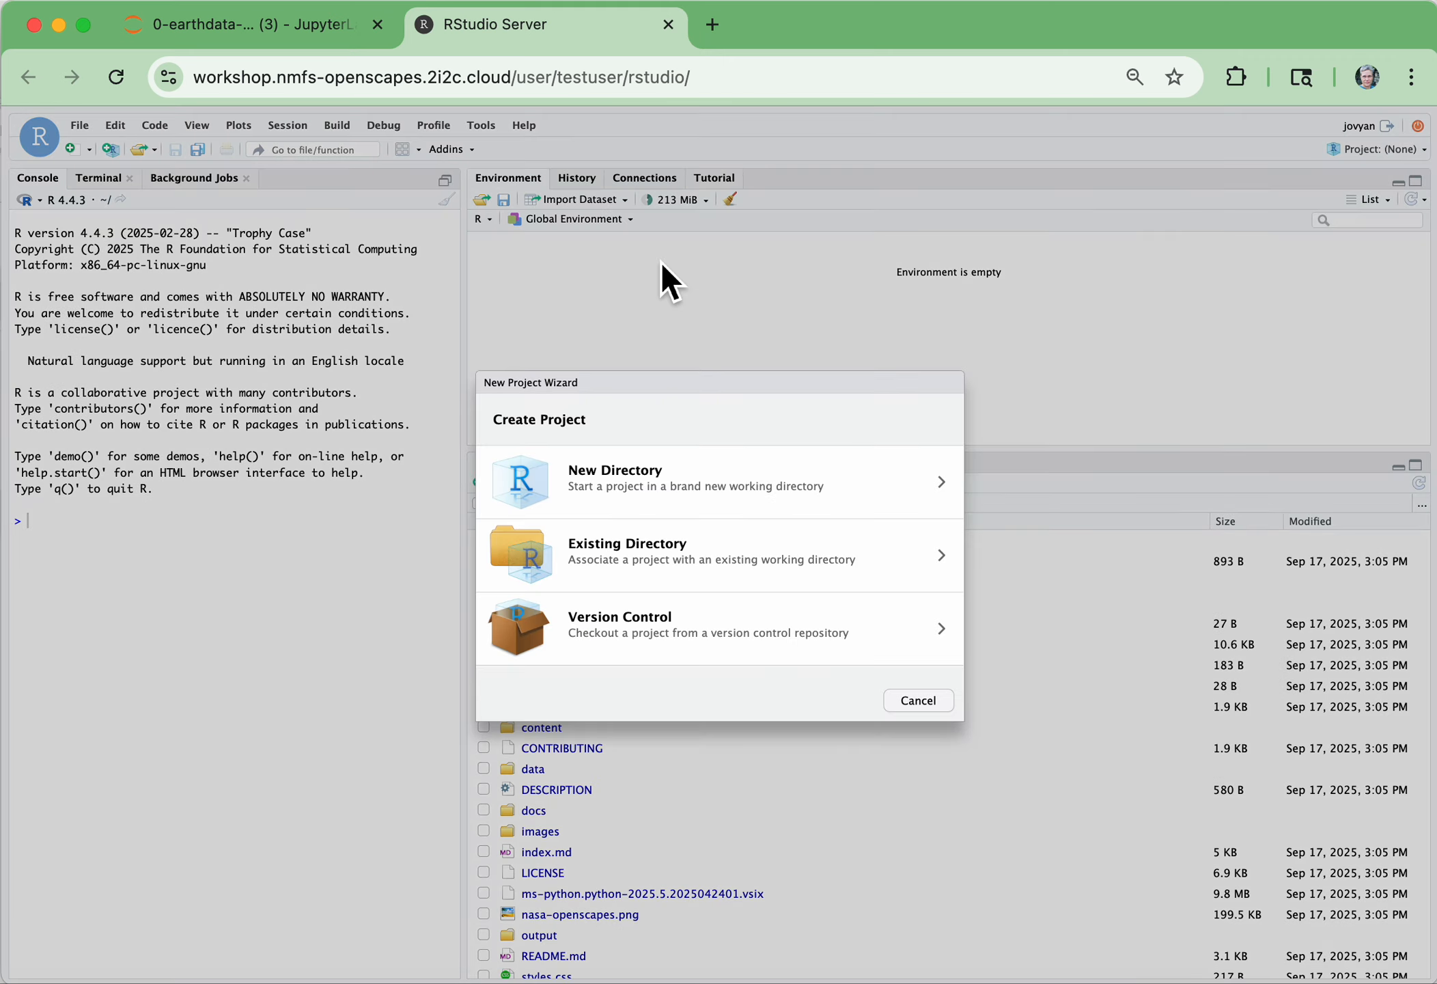
left_click(793, 566)
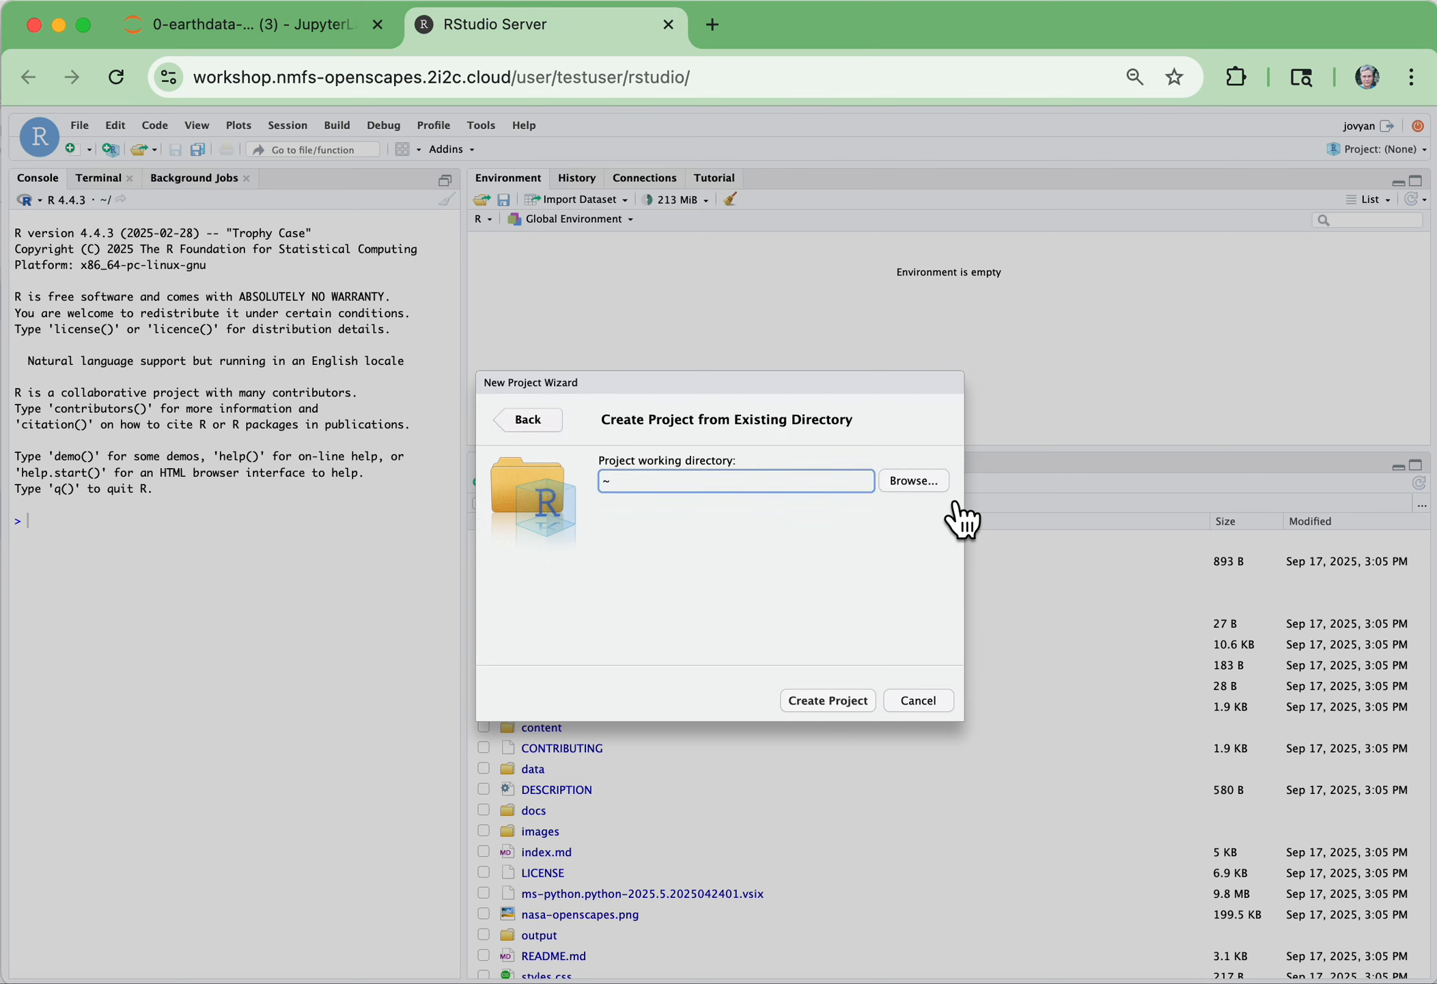
left_click(943, 488)
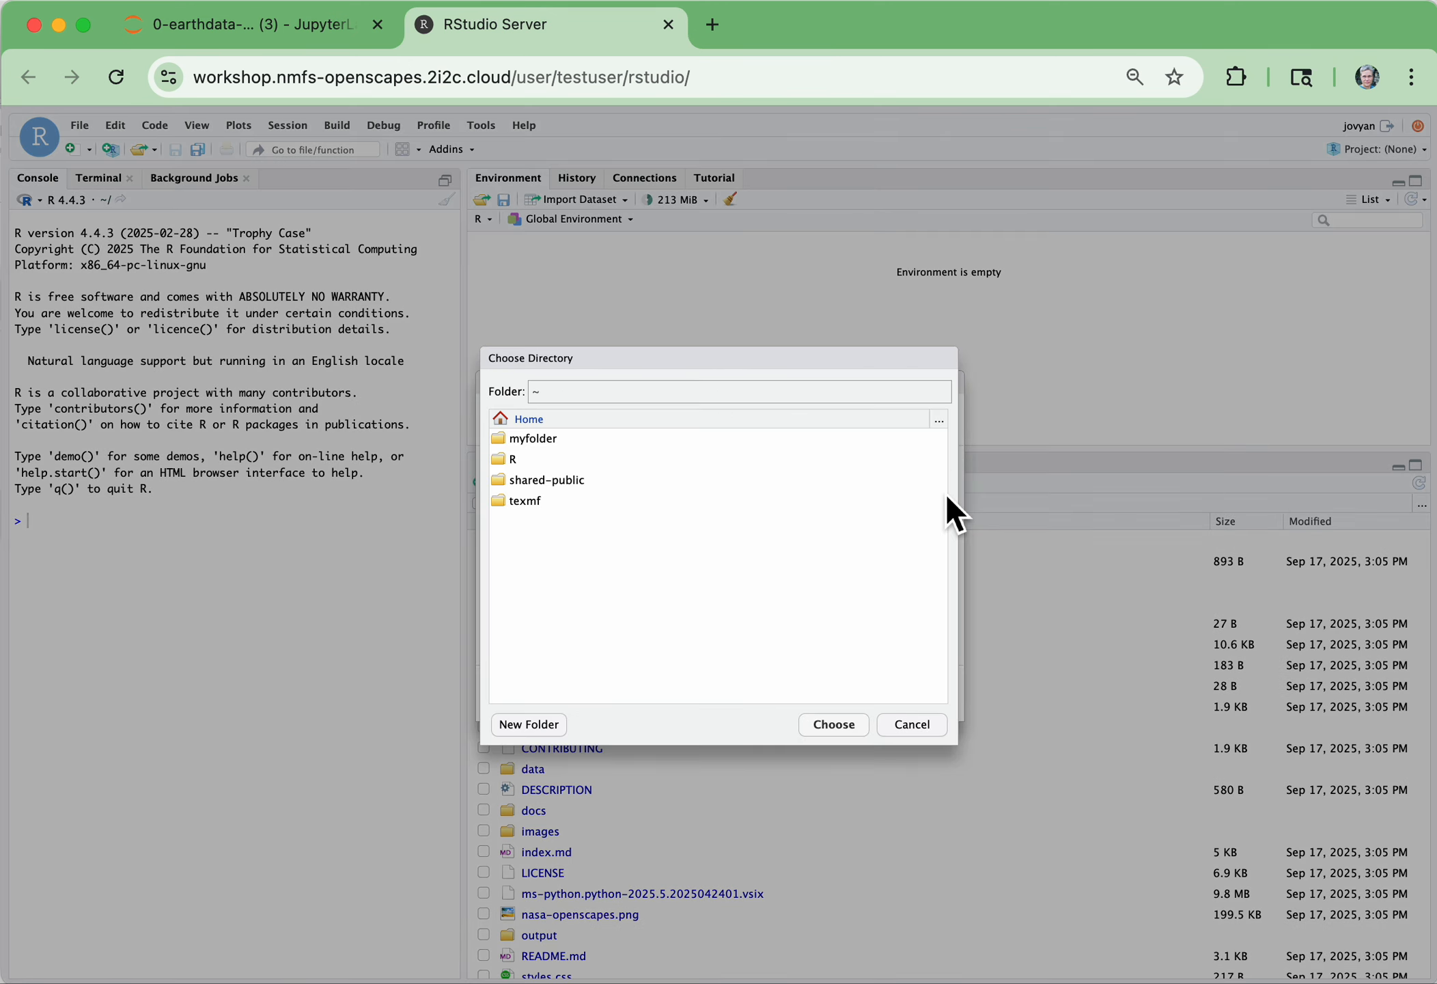
double_click(546, 444)
left_click(602, 461)
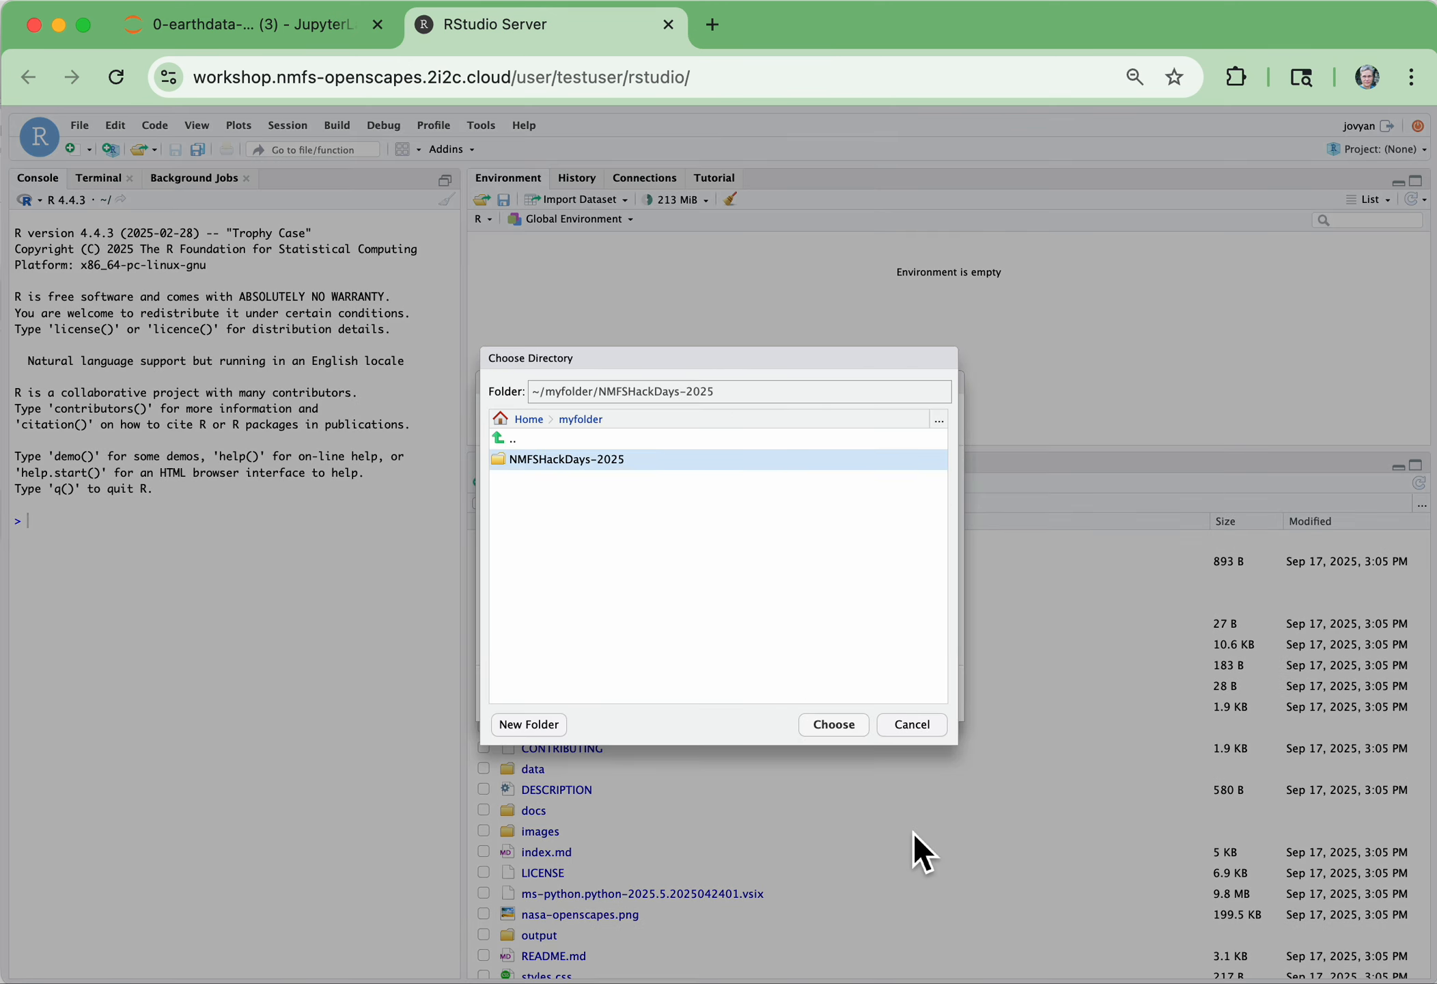
left_click(852, 729)
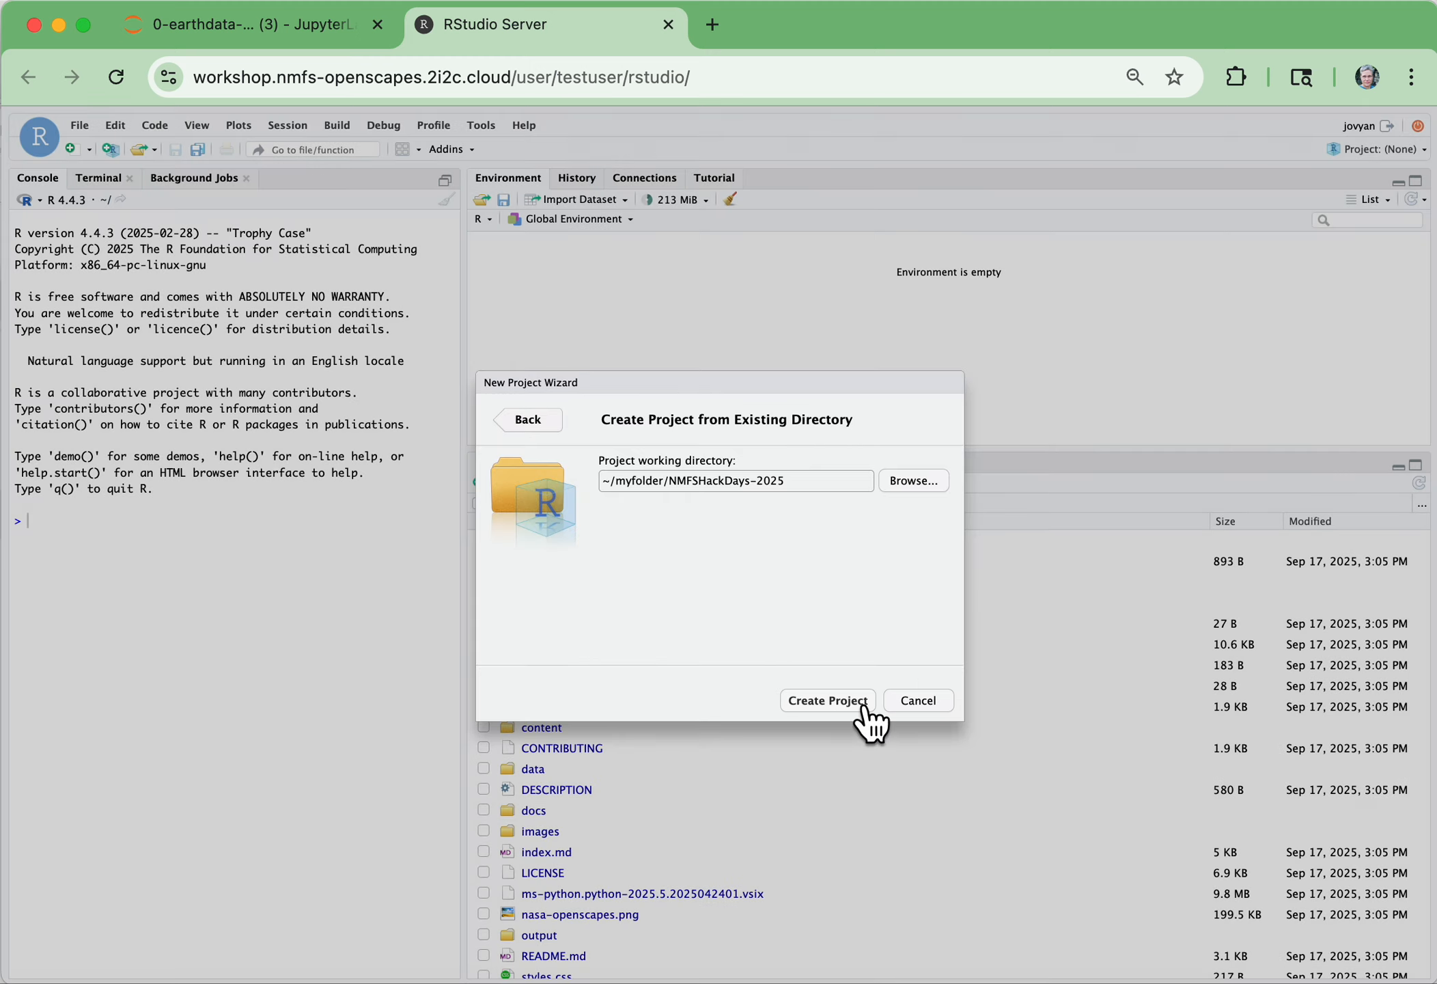
left_click(862, 707)
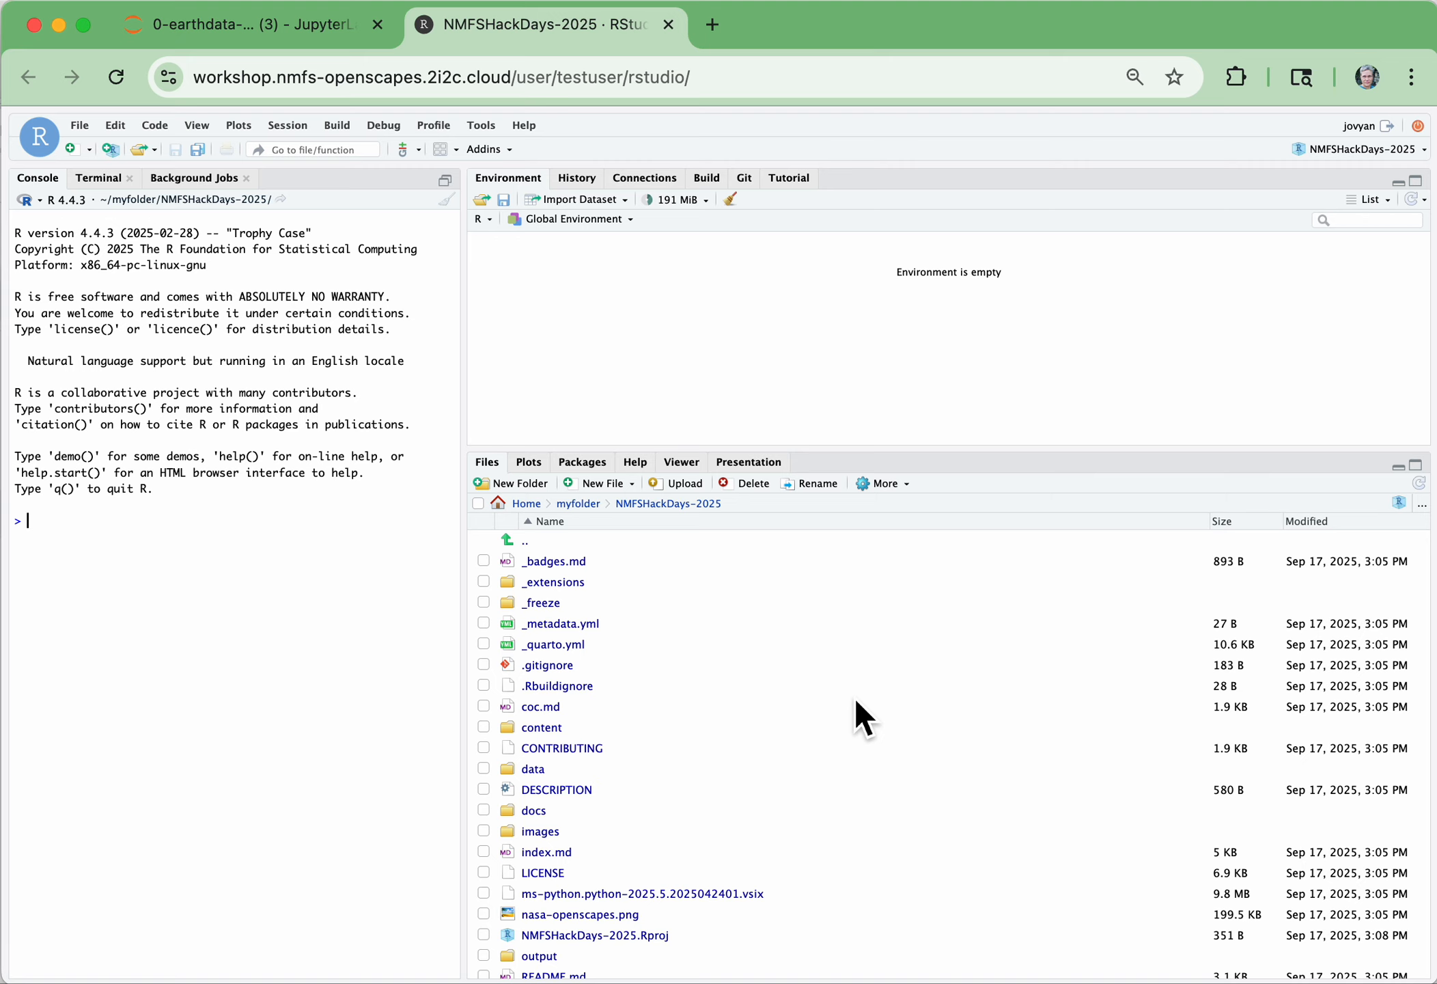
left_click(750, 181)
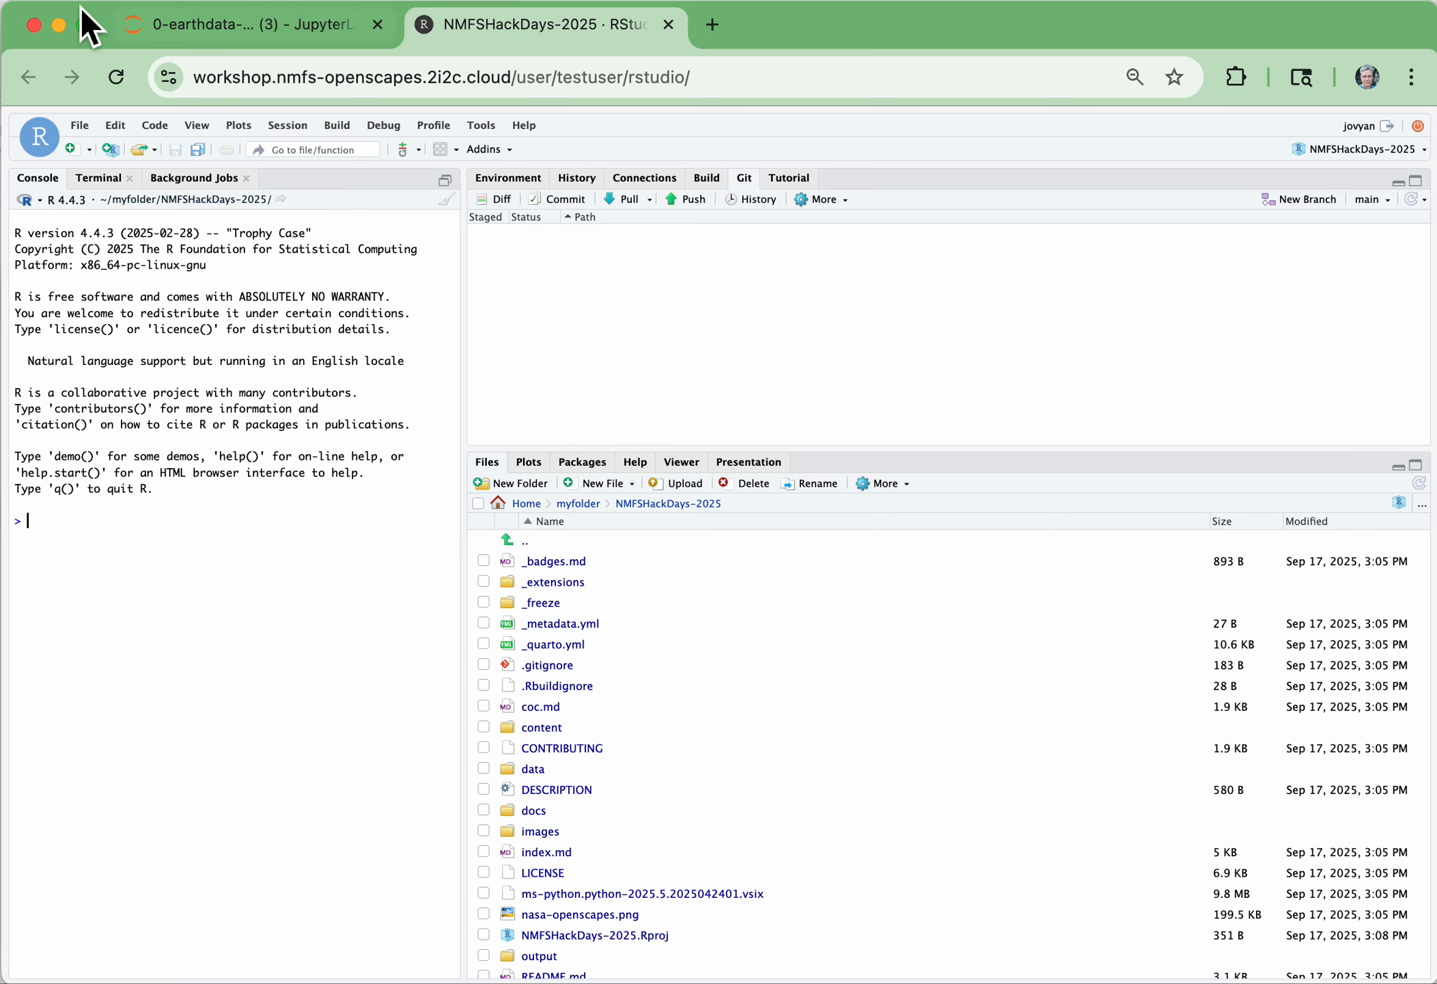
Switch to JupyterLab, open the Hub Control Panel to view the server controls, and return to JupyterLab
left_click(260, 27)
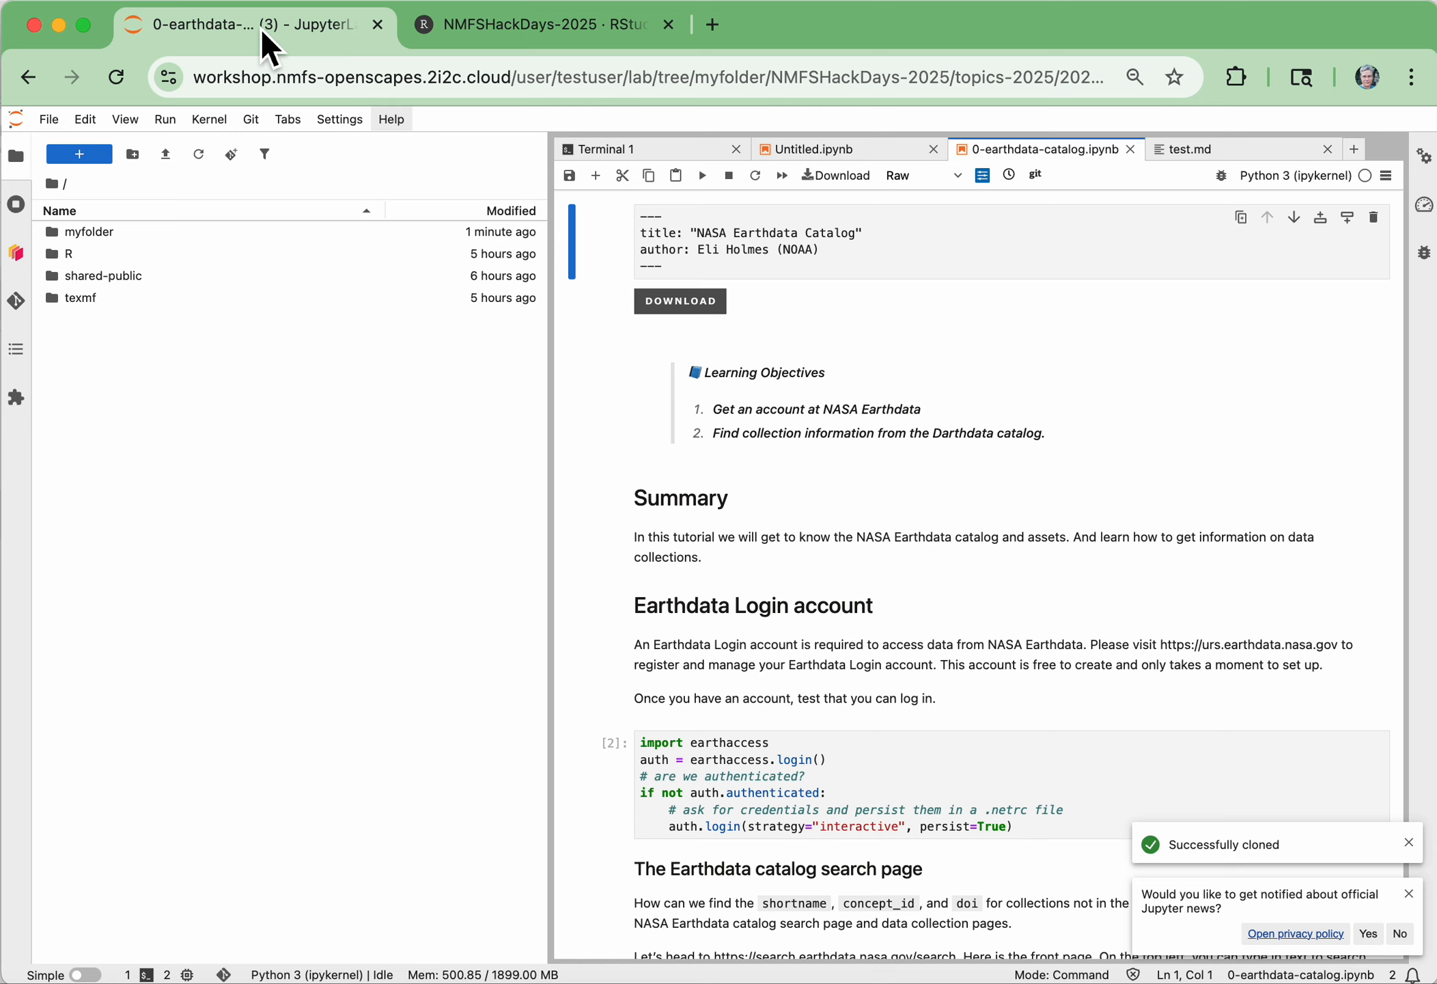
left_click(60, 123)
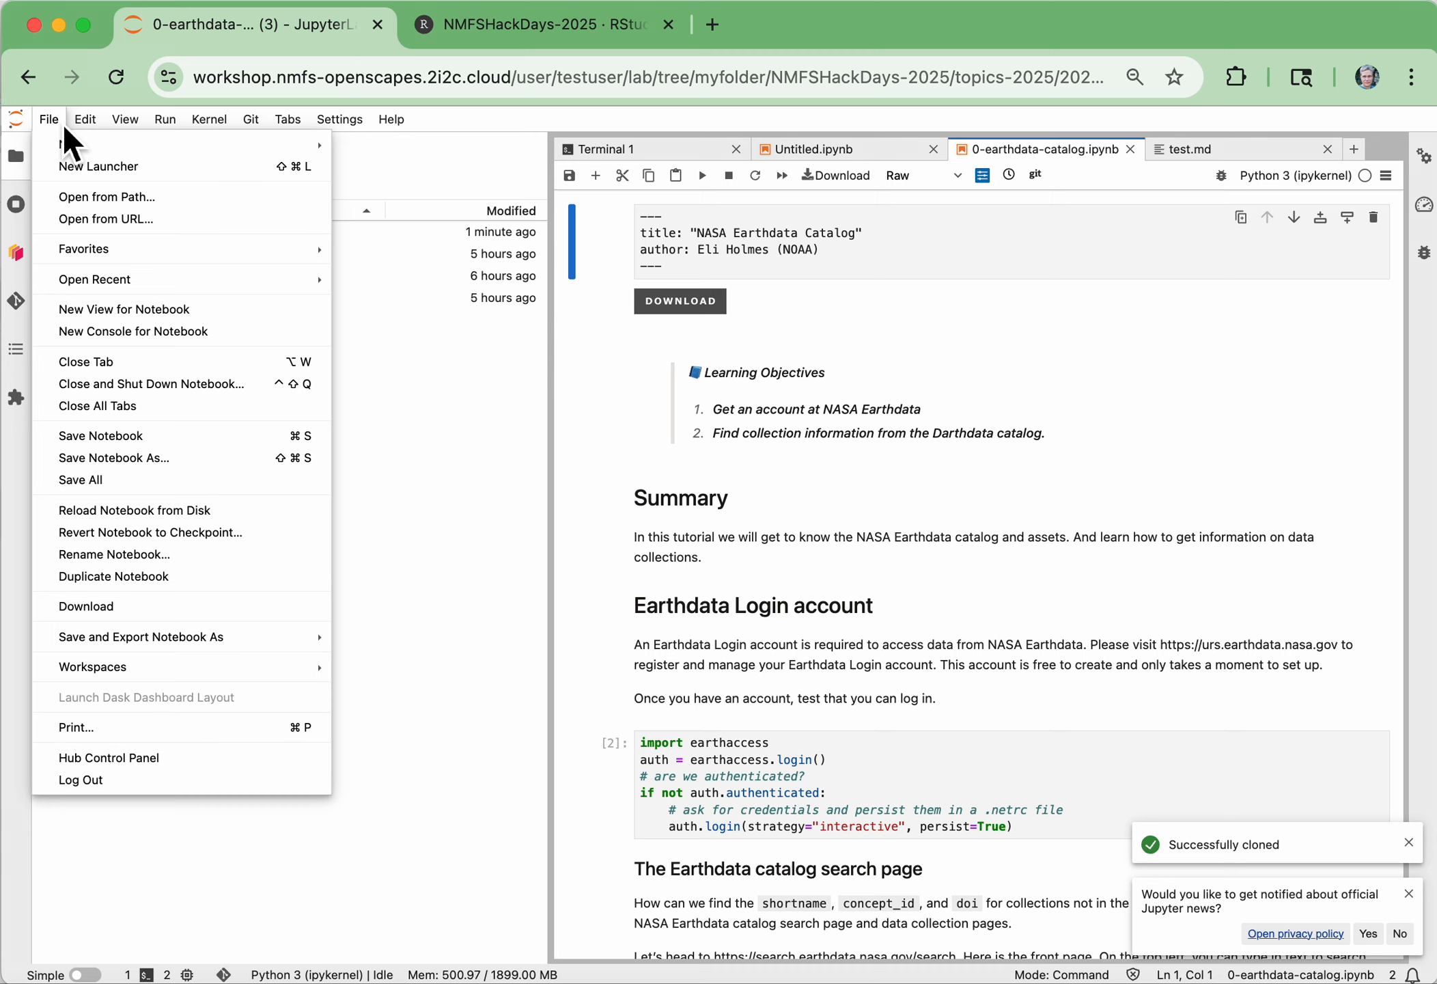
left_click(136, 757)
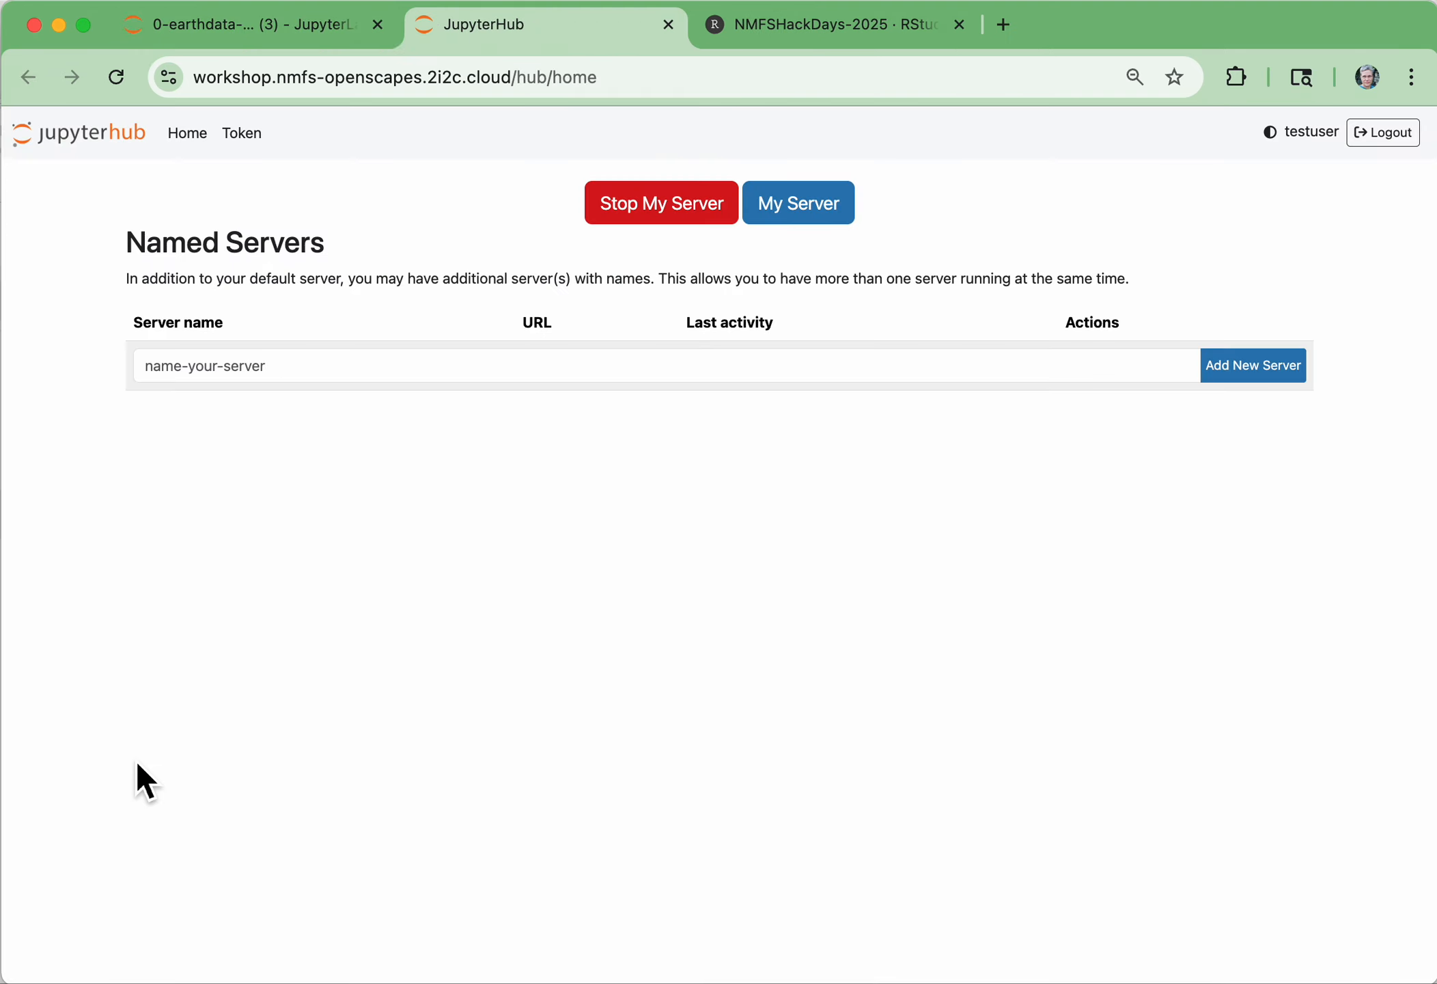
left_click(247, 40)
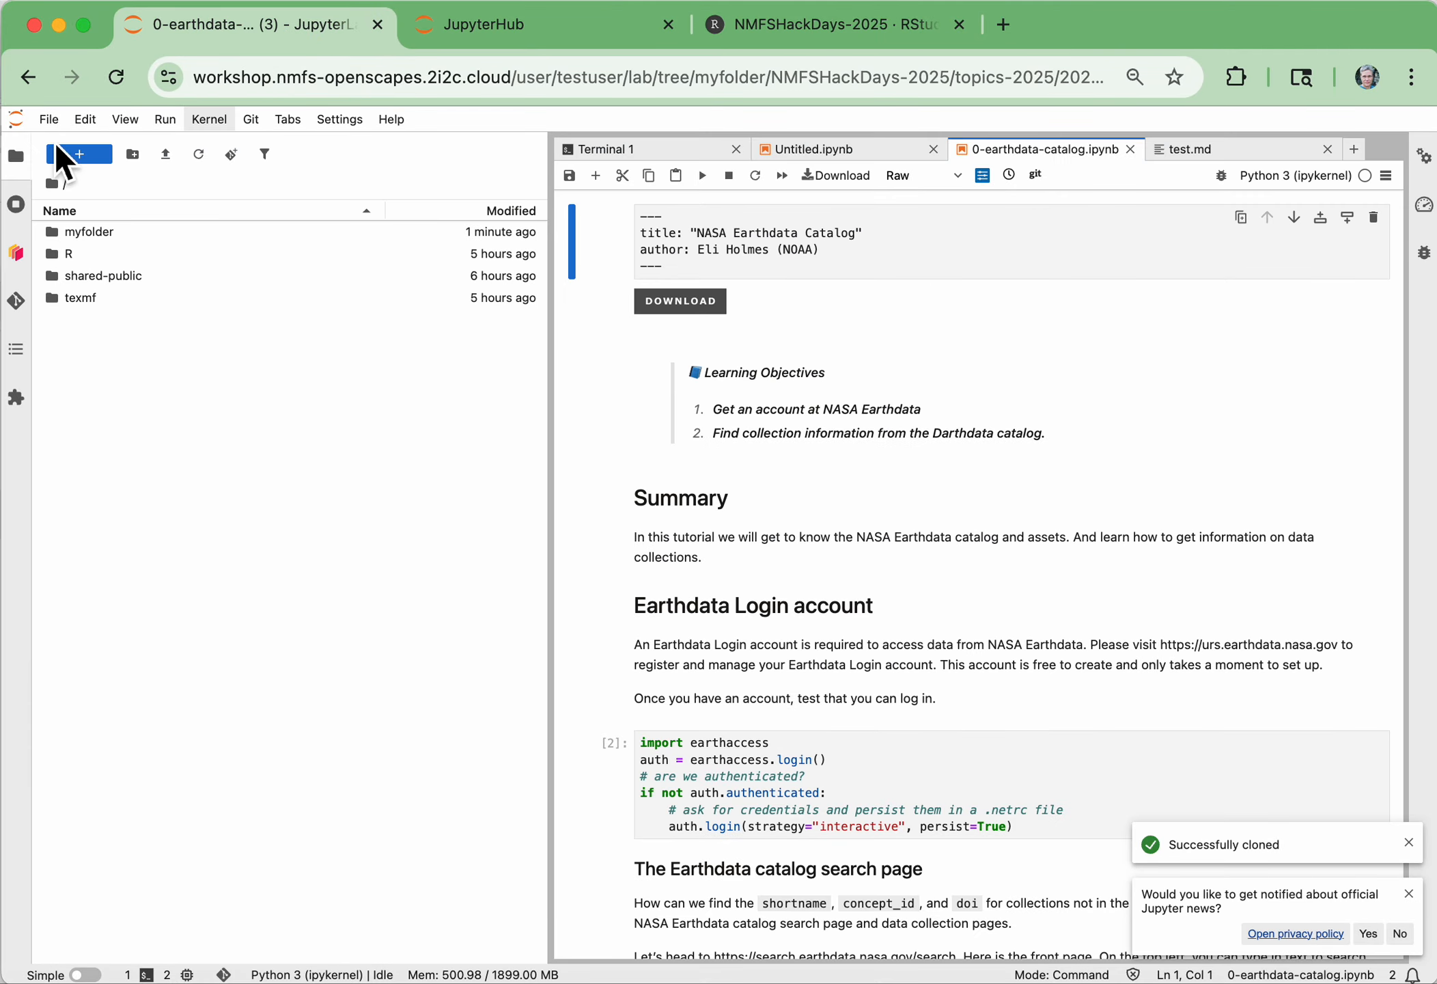
Switch to the JupyterHub control page, stop the running server, and close the JupyterLab page
left_click(49, 120)
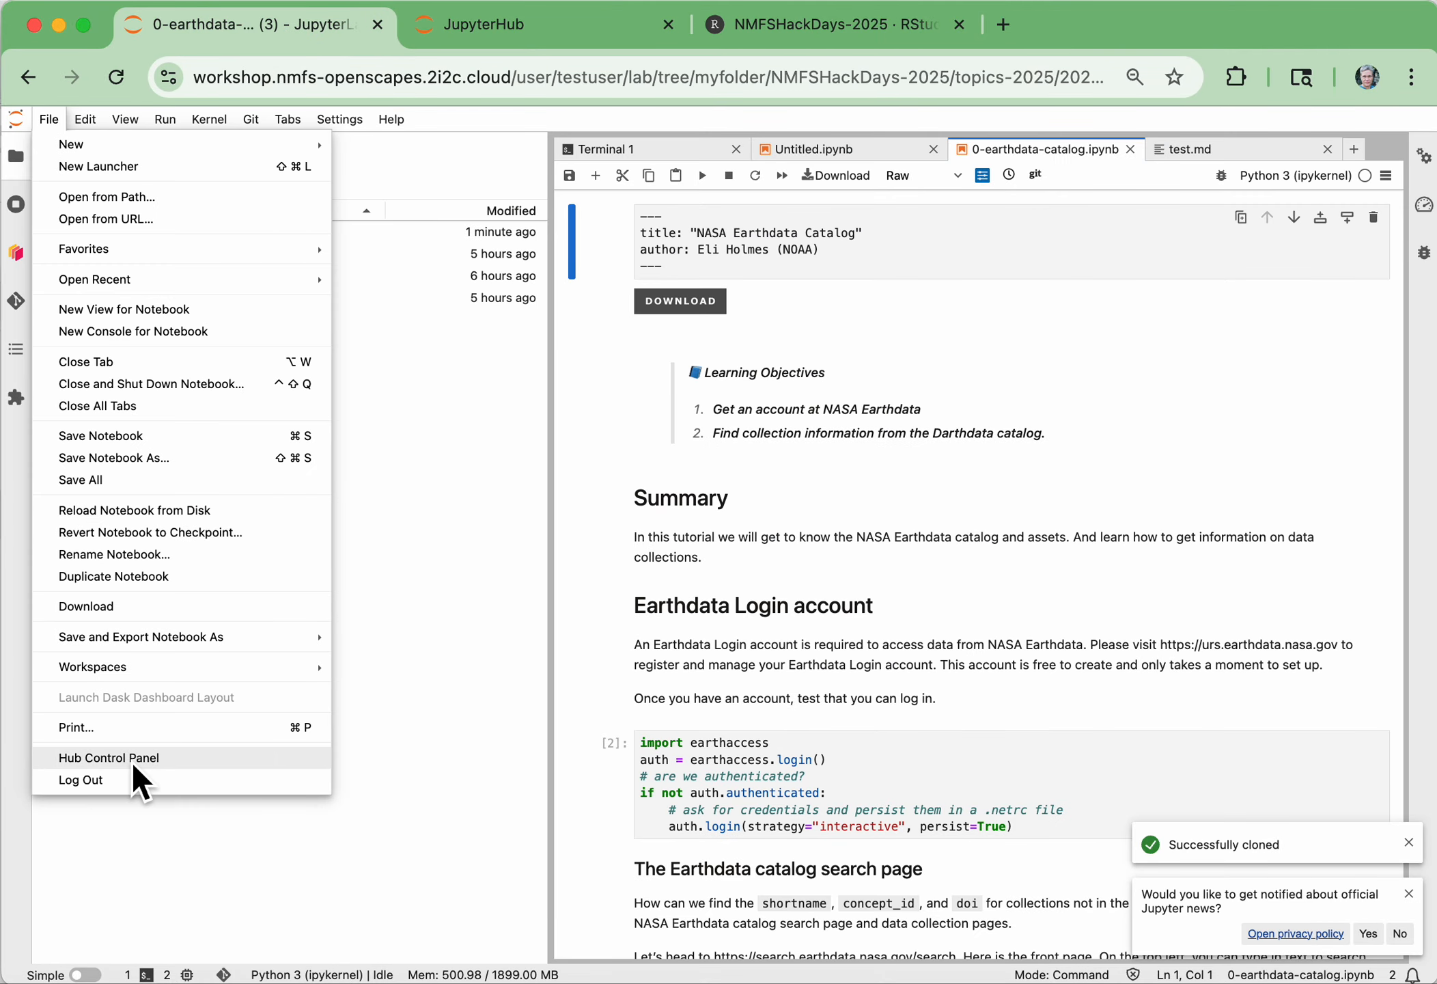
left_click(536, 21)
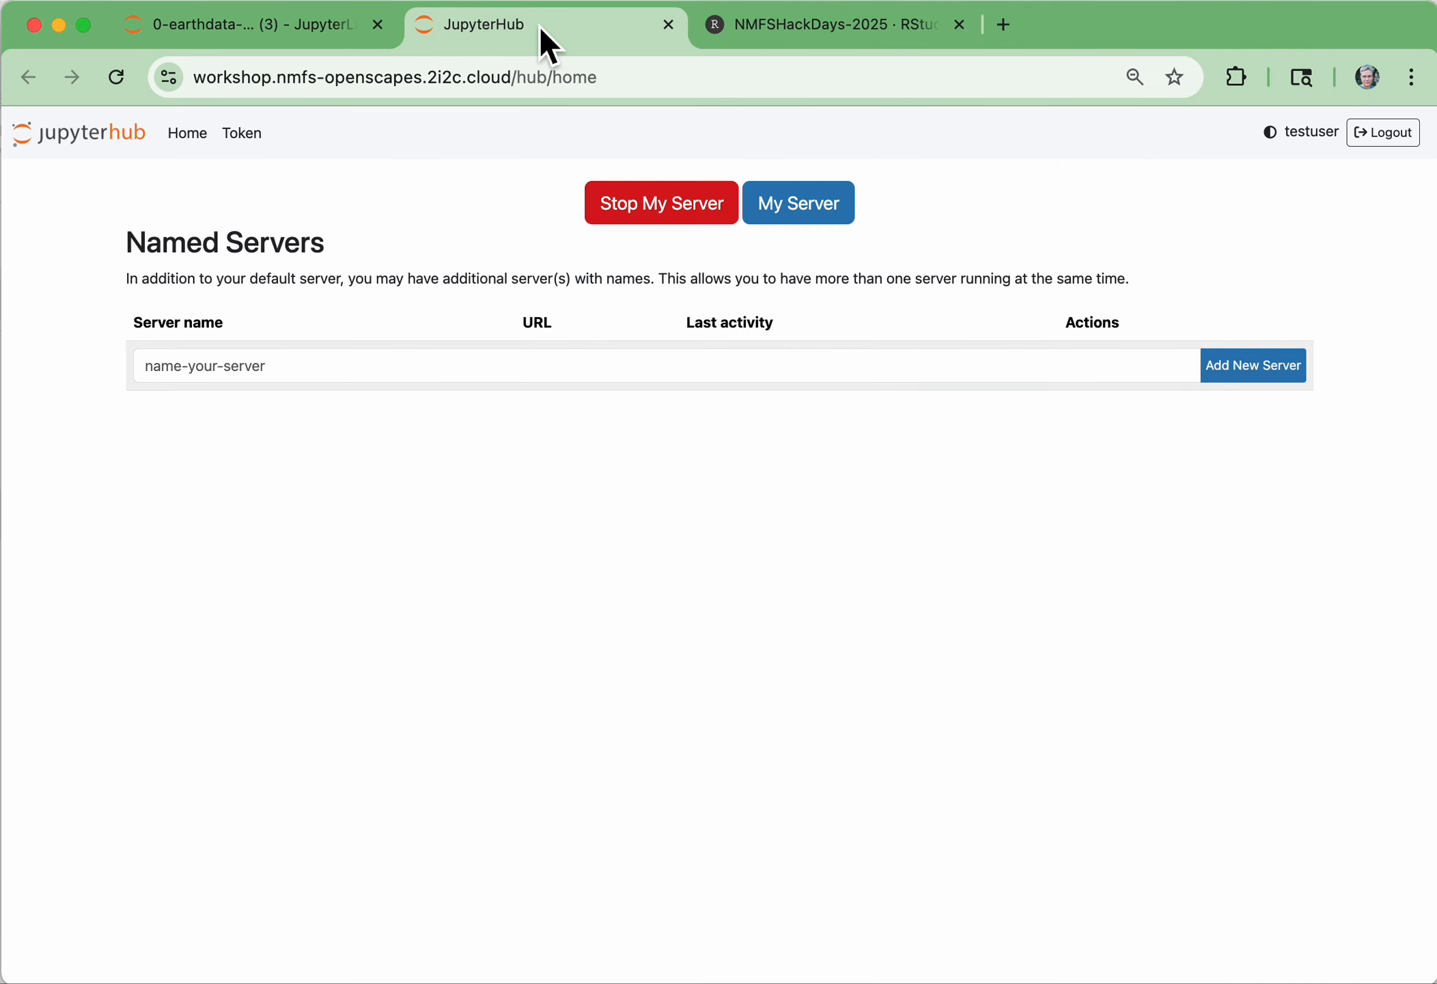
left_click(692, 217)
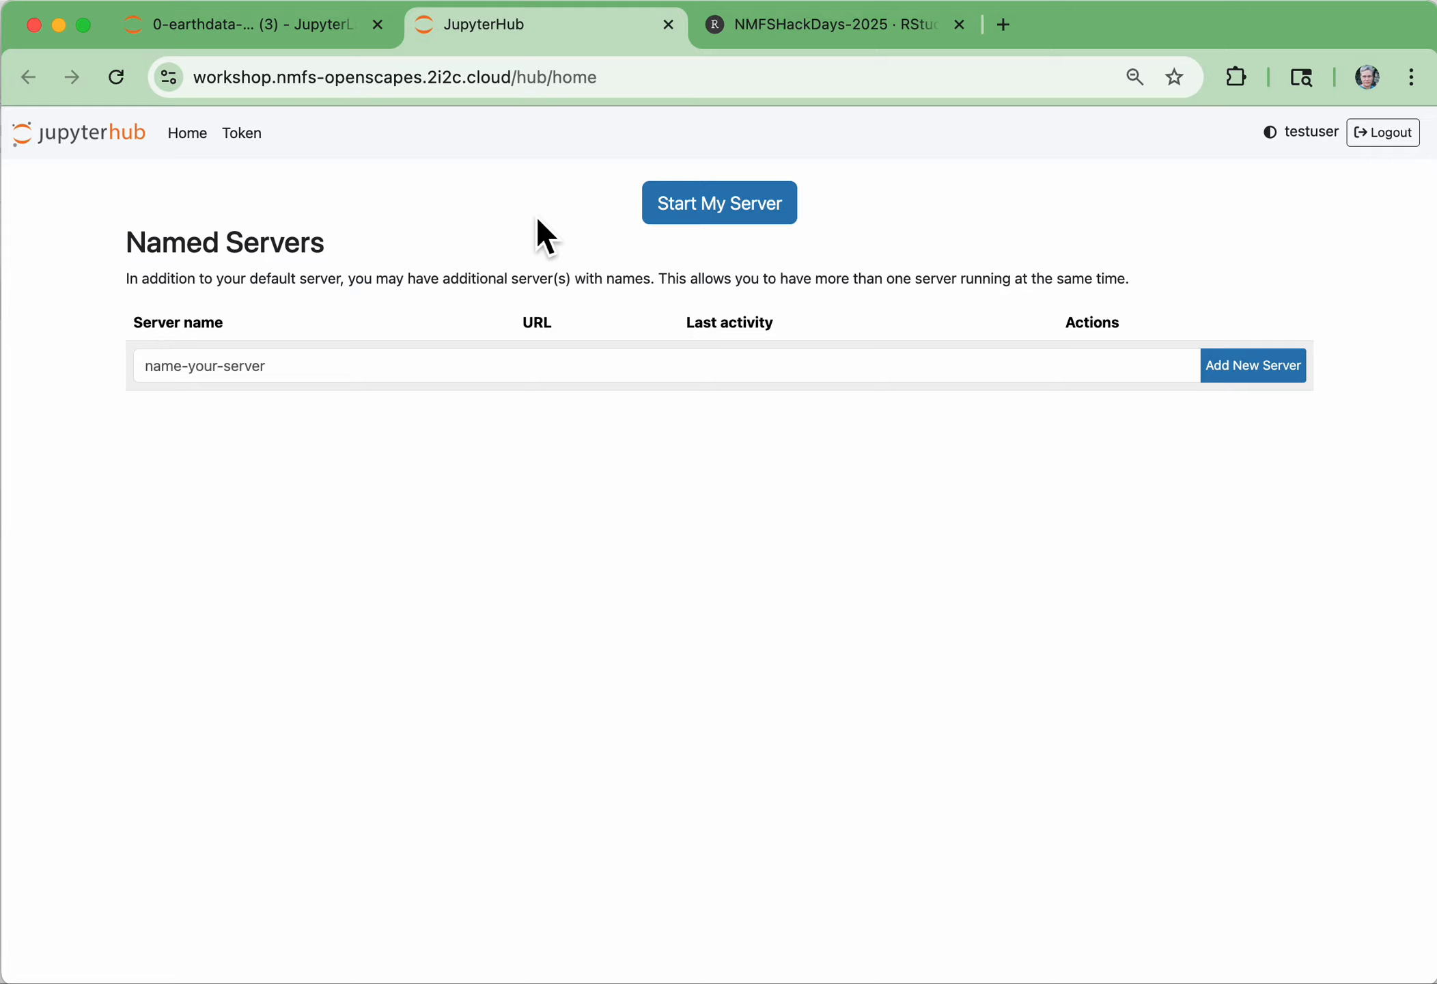
left_click(383, 30)
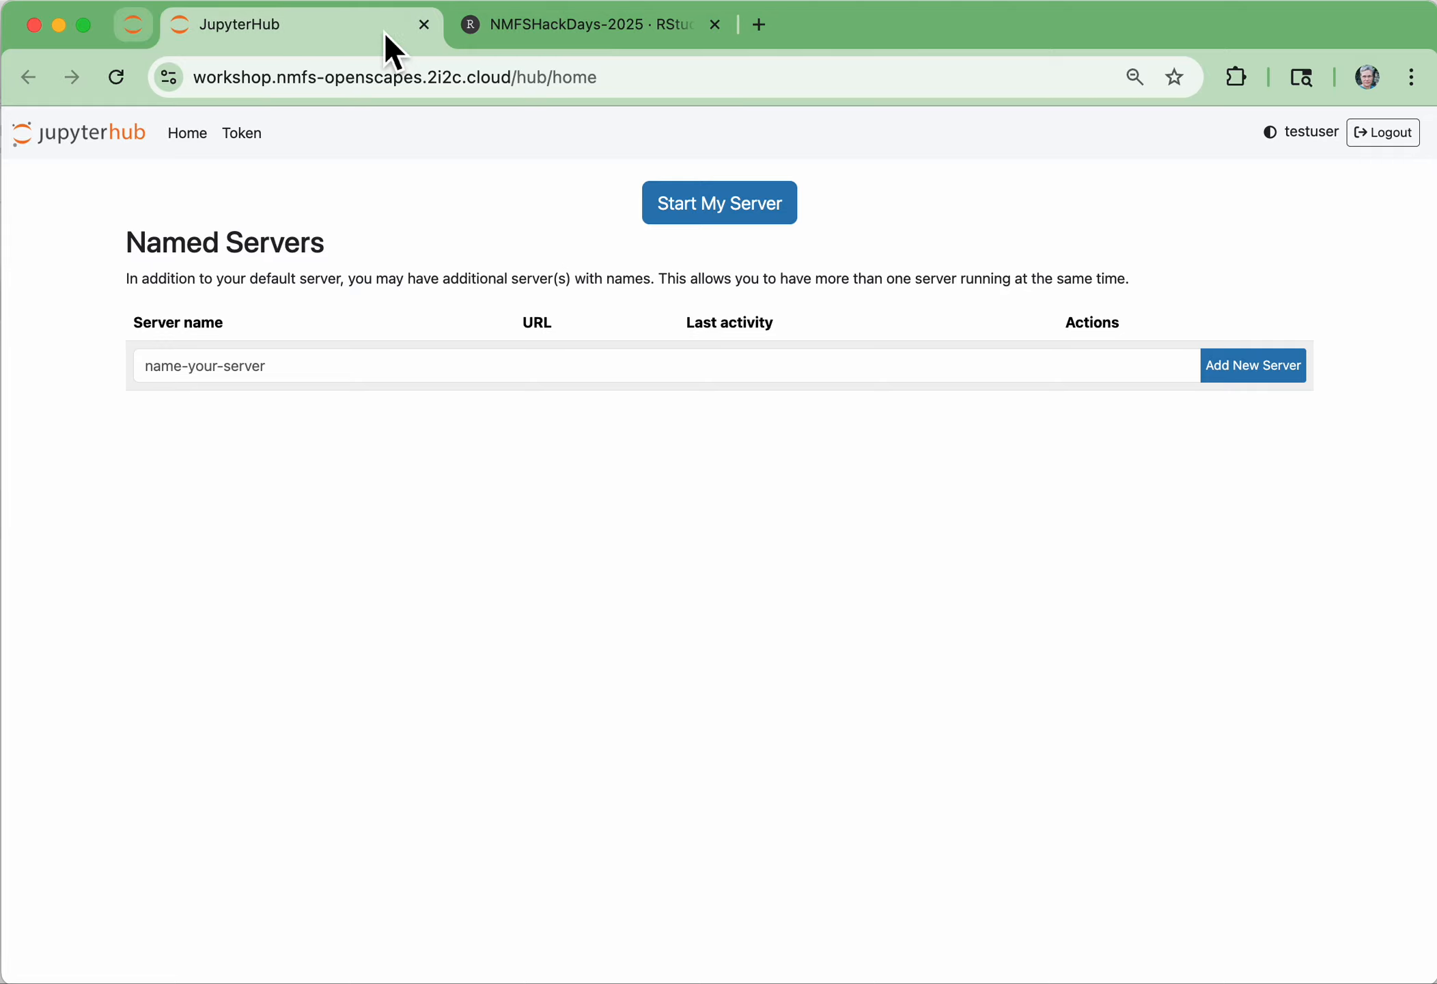
Start the default server again with a resource allocation of 7.4 GB RAM, upto 3.7 CPUs
left_click(728, 225)
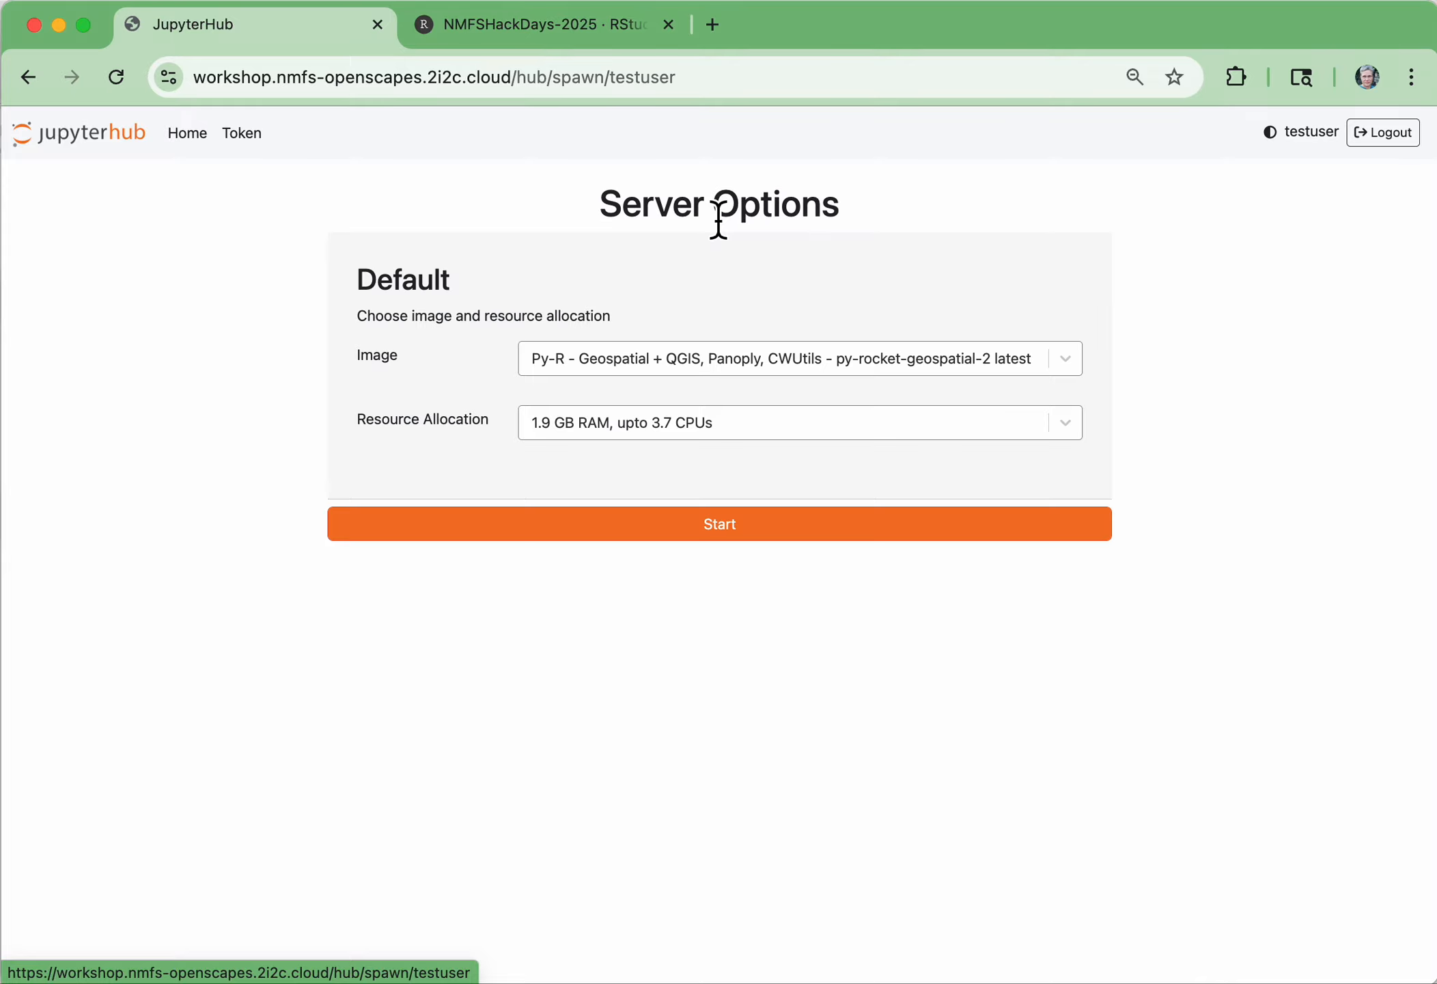
left_click(765, 431)
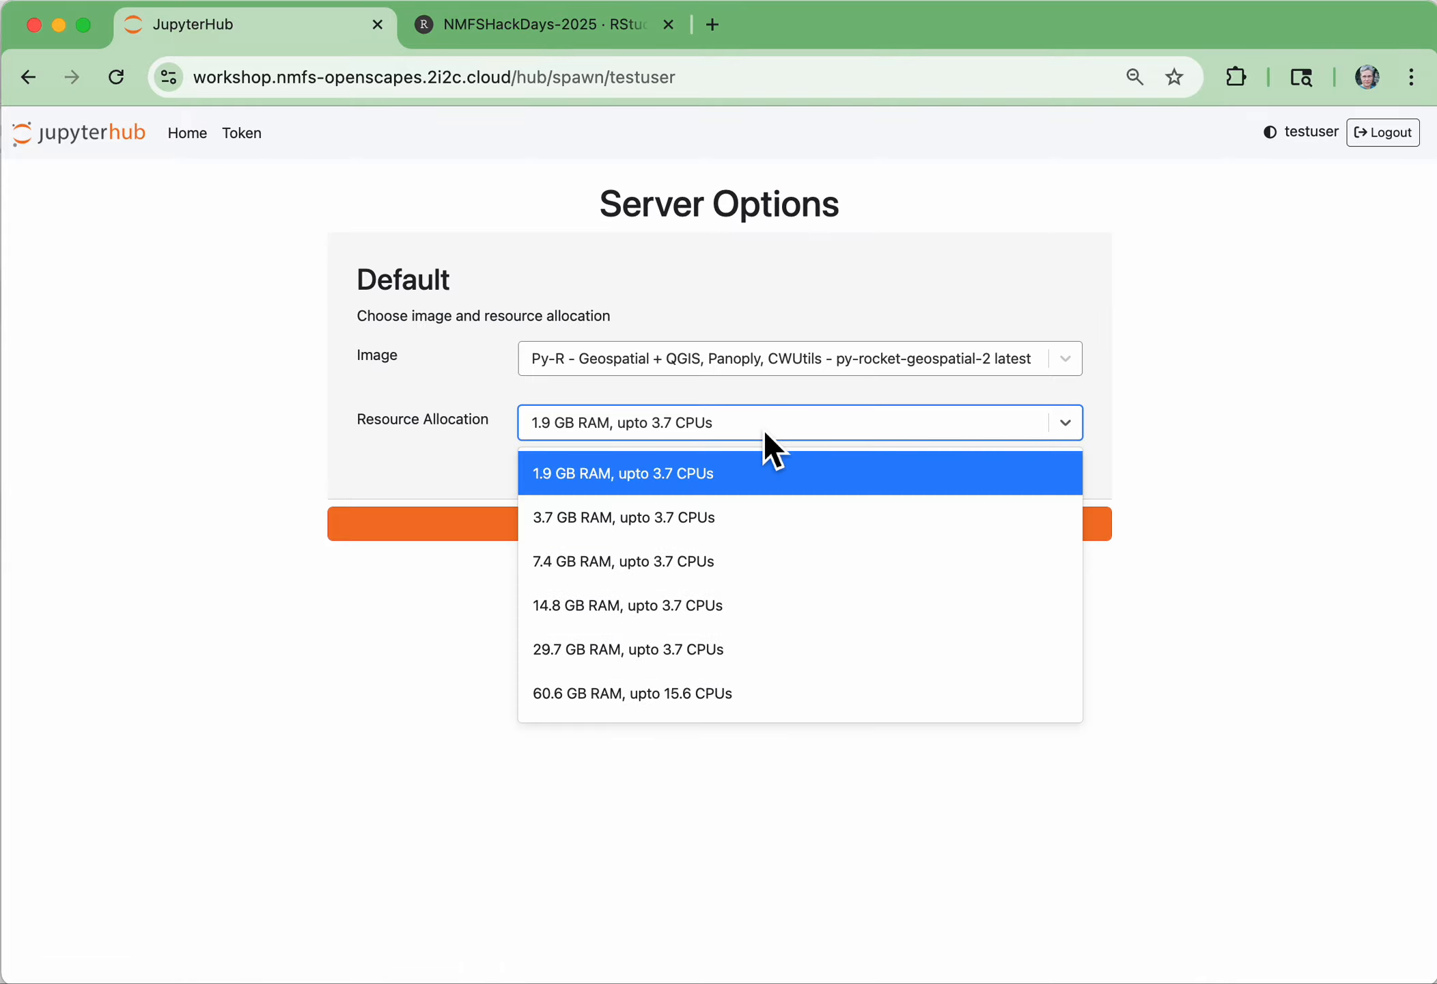
left_click(684, 570)
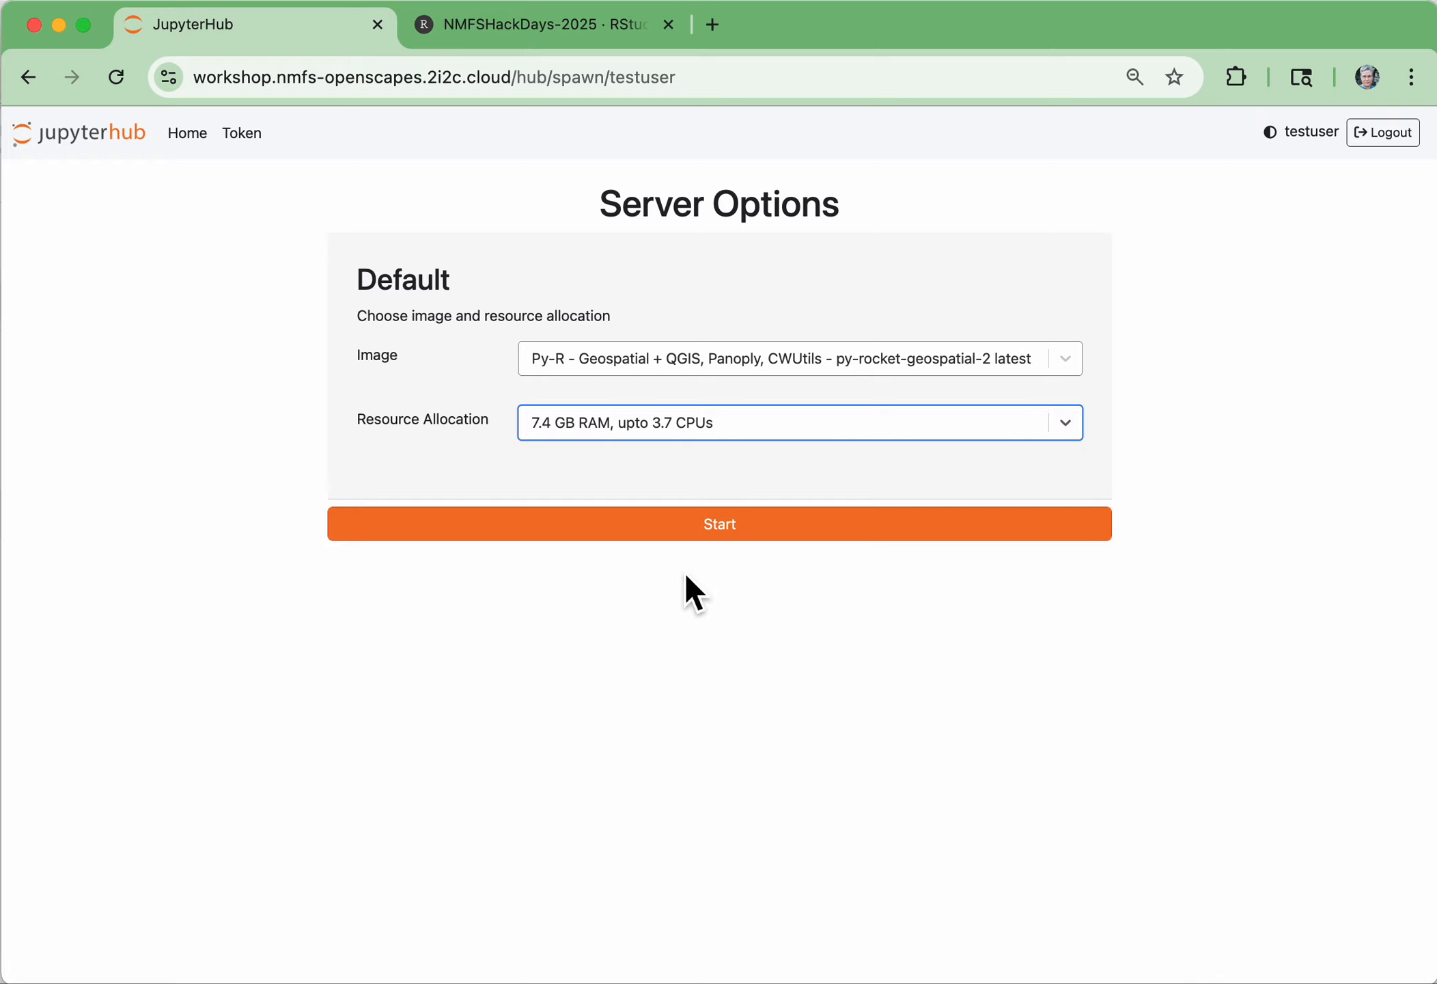
left_click(766, 527)
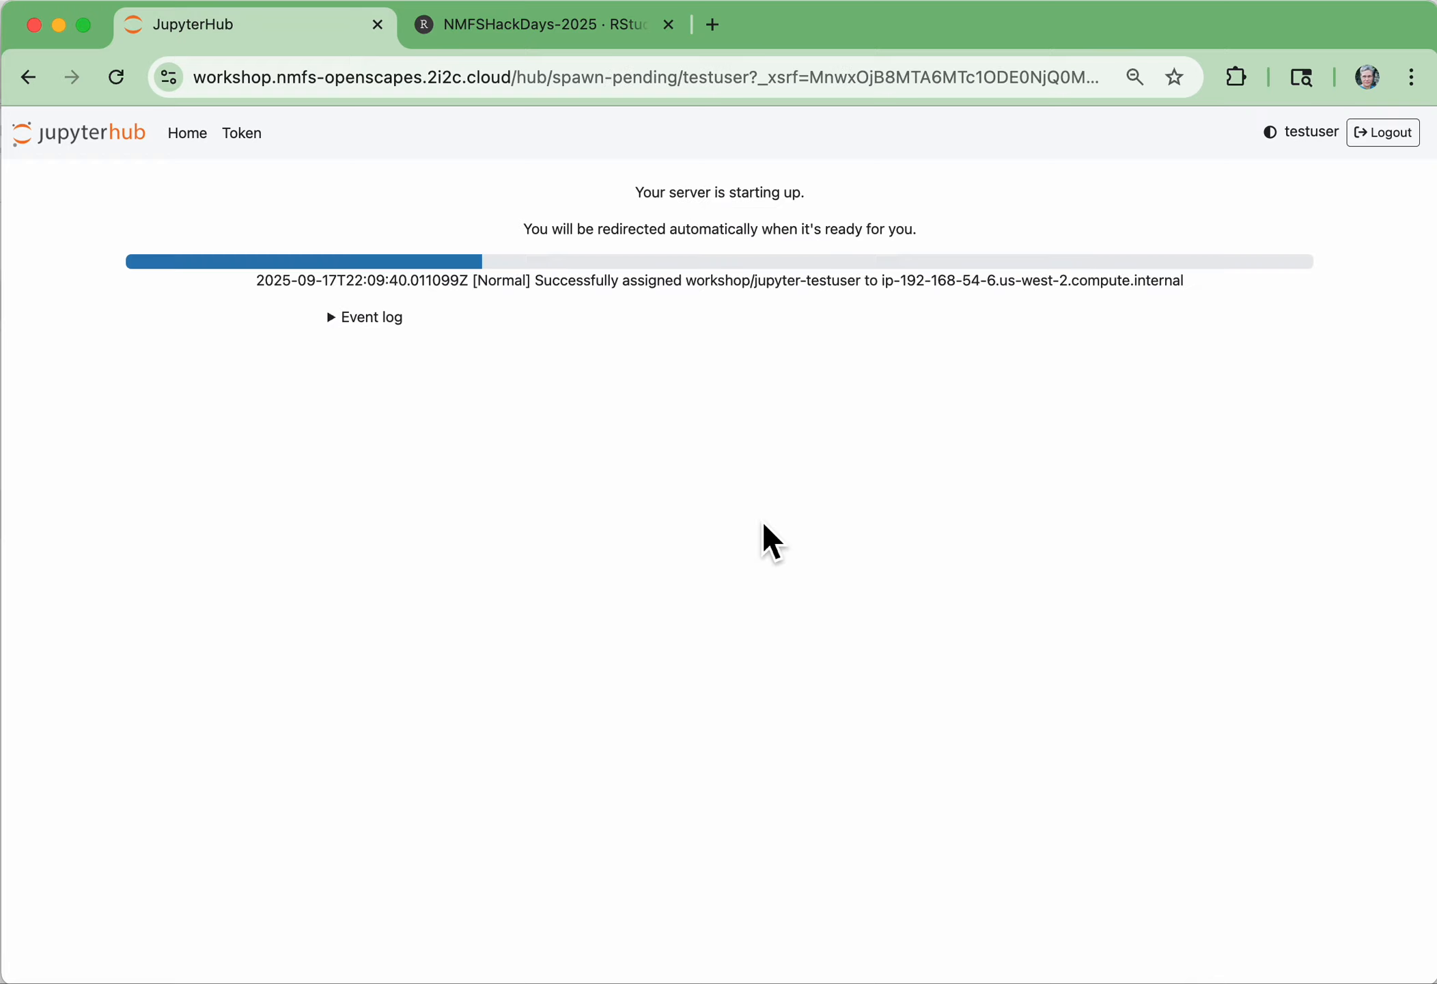